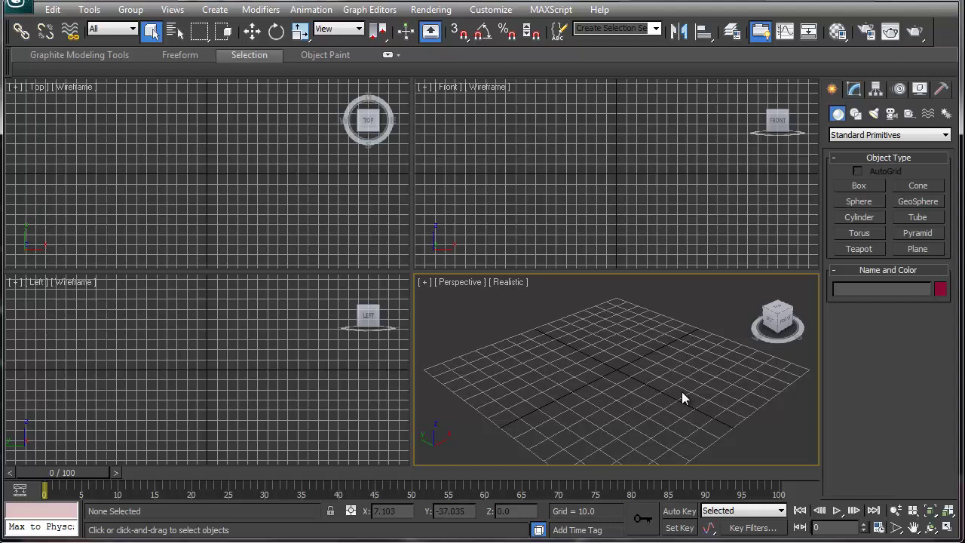
Create a box about 62 long, 65.5 wide and 44 high in the perspective view and move it along X to about -8.5
left_click(852, 186)
left_click_drag(553, 366, 727, 361)
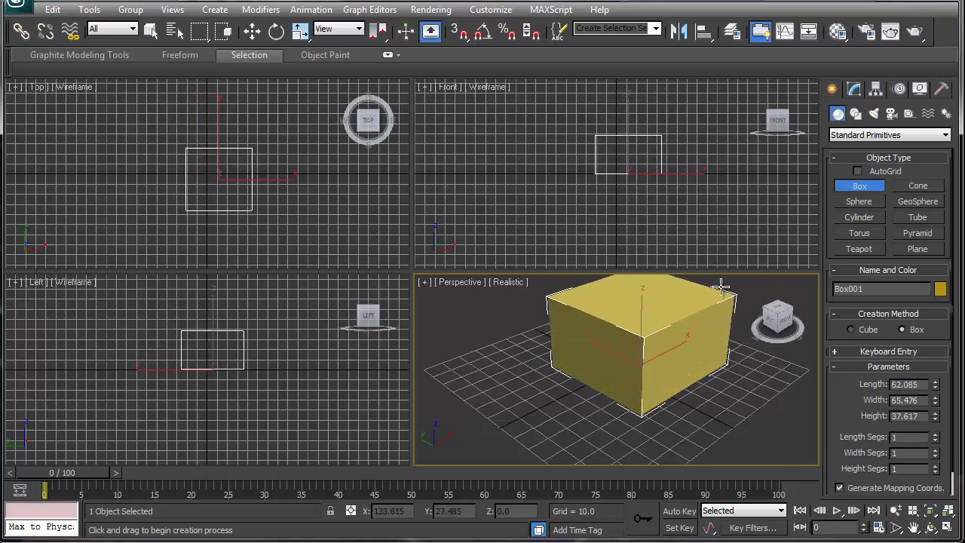
left_click(721, 285)
key("w")
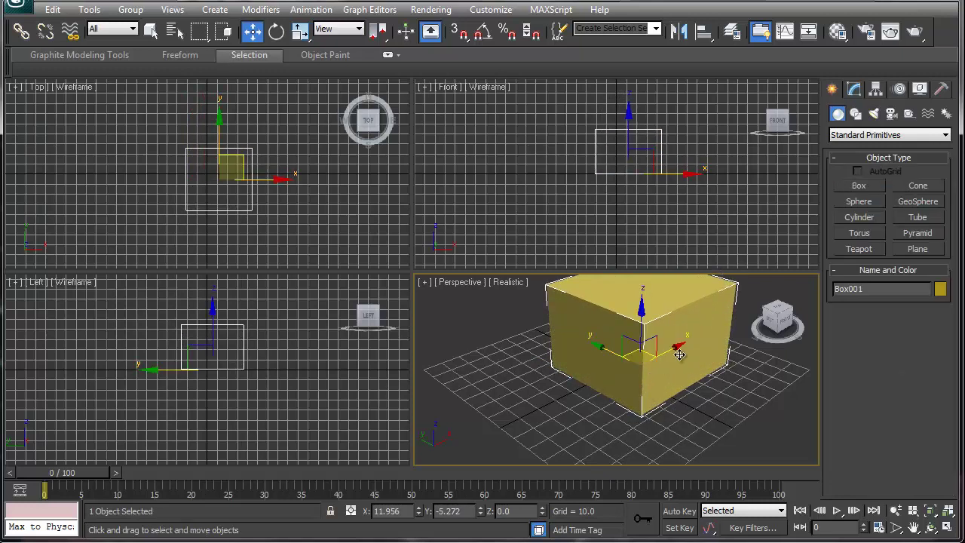
left_click_drag(676, 349, 648, 360)
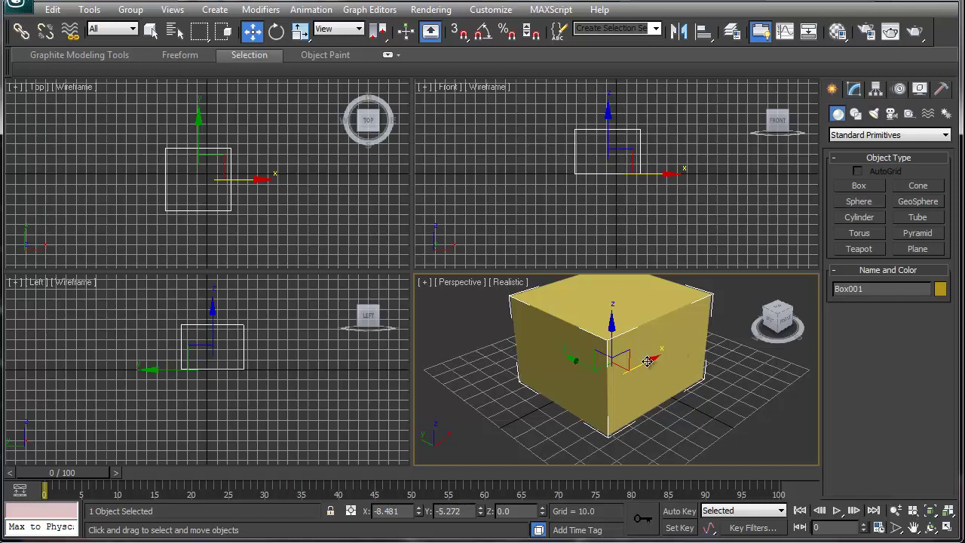
Add a Normal modifier to the box so its faces are flipped inward
left_click(854, 89)
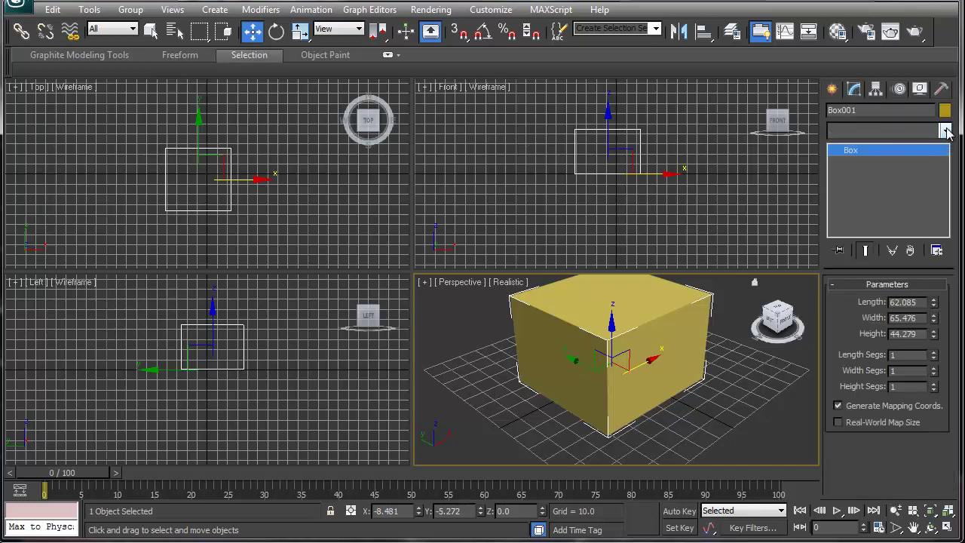
left_click(946, 130)
left_click_drag(952, 170, 954, 270)
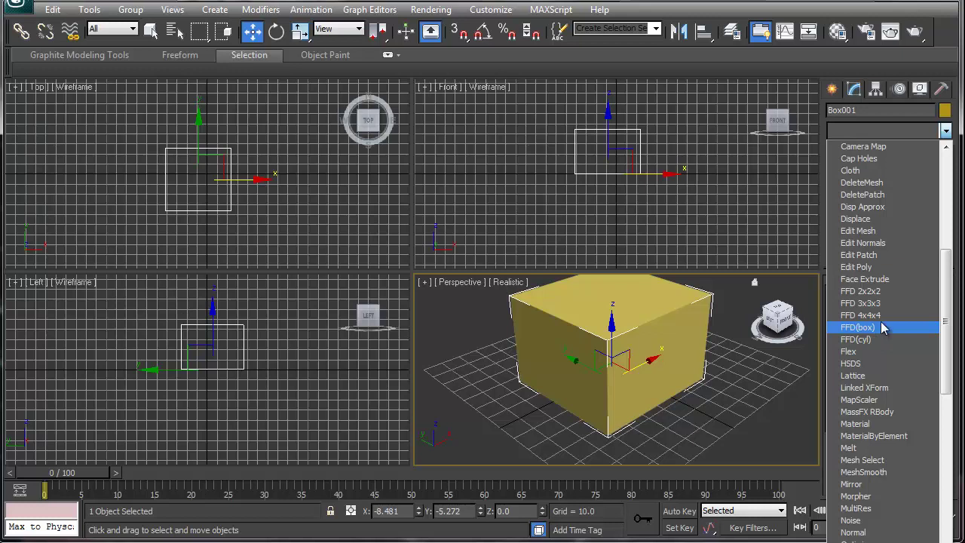
left_click_drag(948, 306, 946, 354)
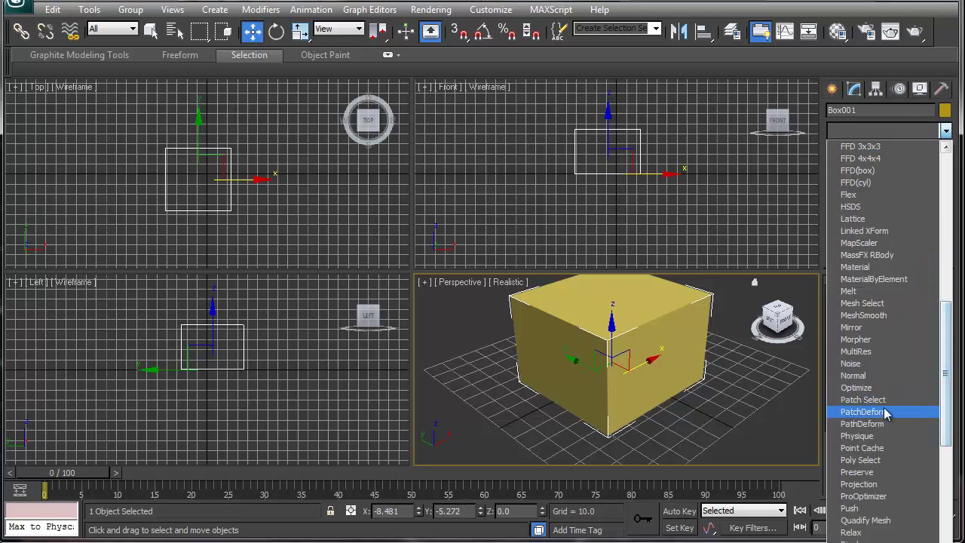
left_click(878, 374)
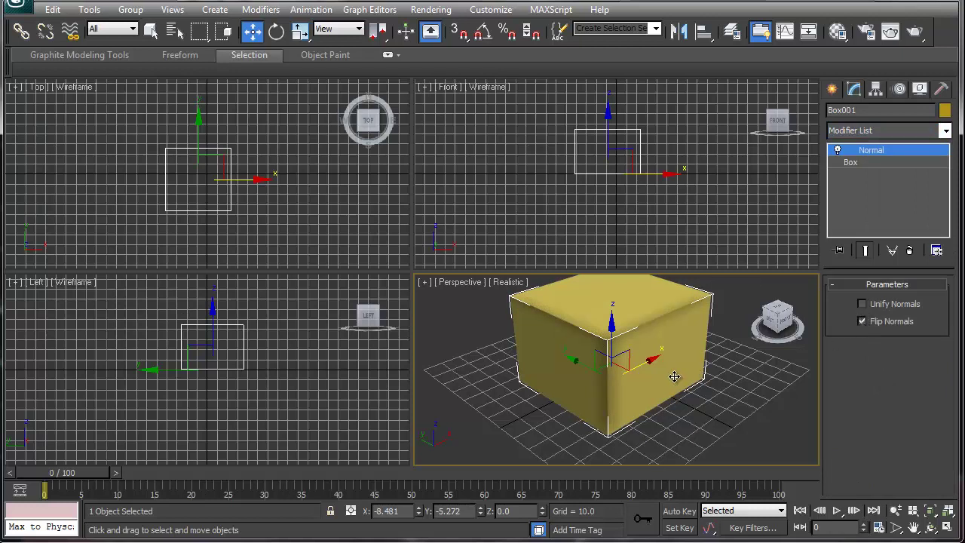
Enable Backface Cull in the box's object properties
right_click(613, 373)
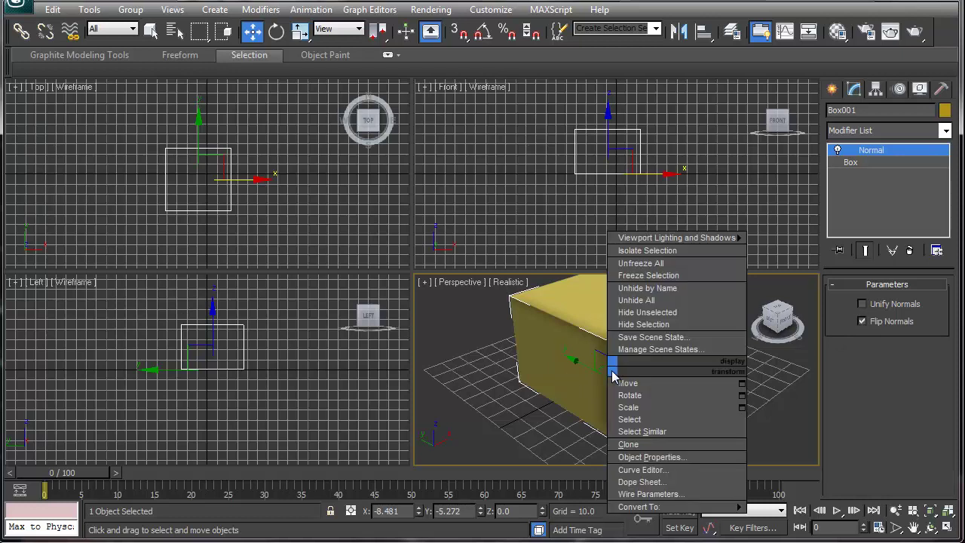
left_click(637, 457)
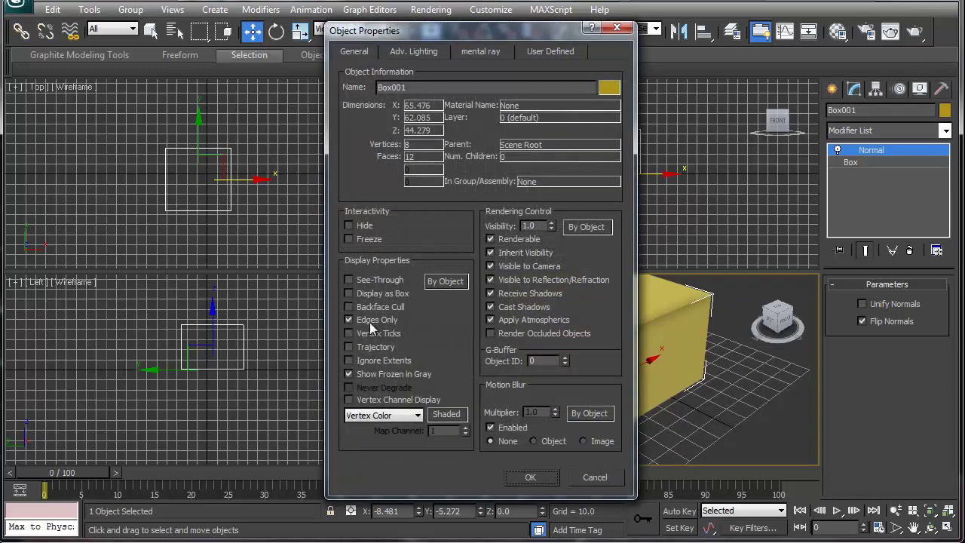
left_click(348, 307)
left_click(529, 477)
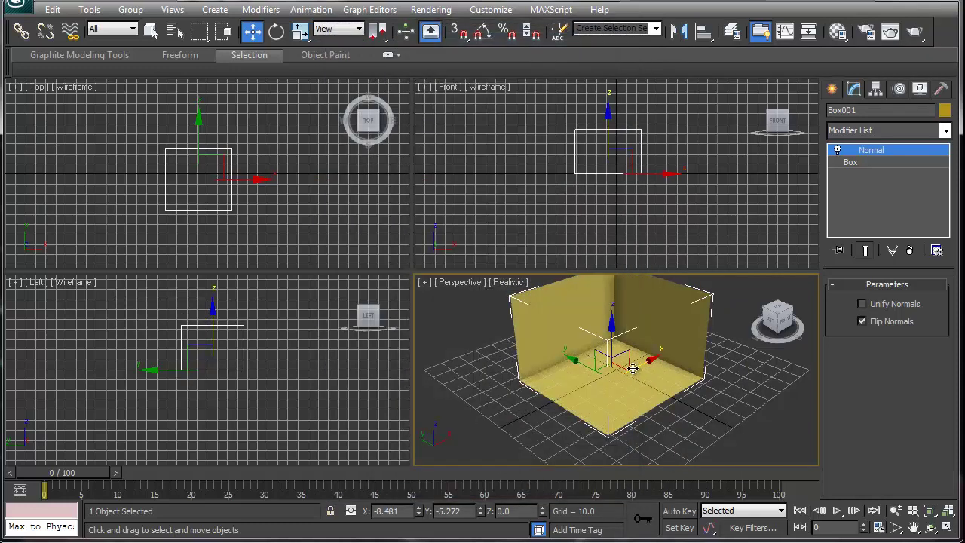
Hide the grid in the Perspective, Top, Front and Left viewports
key("alt+w")
middle_click_drag(422, 324, 330, 327, "alt")
key("alt+w")
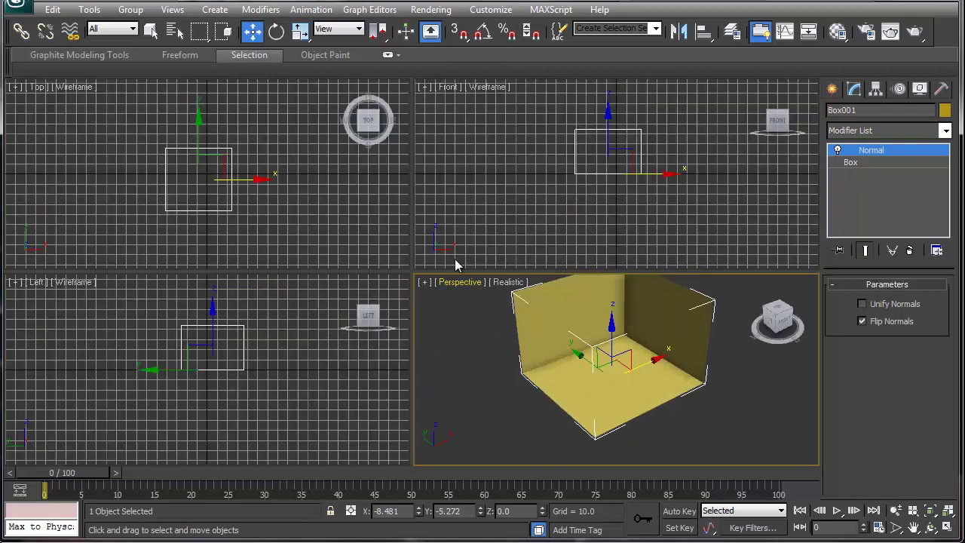
right_click(374, 189)
key("g")
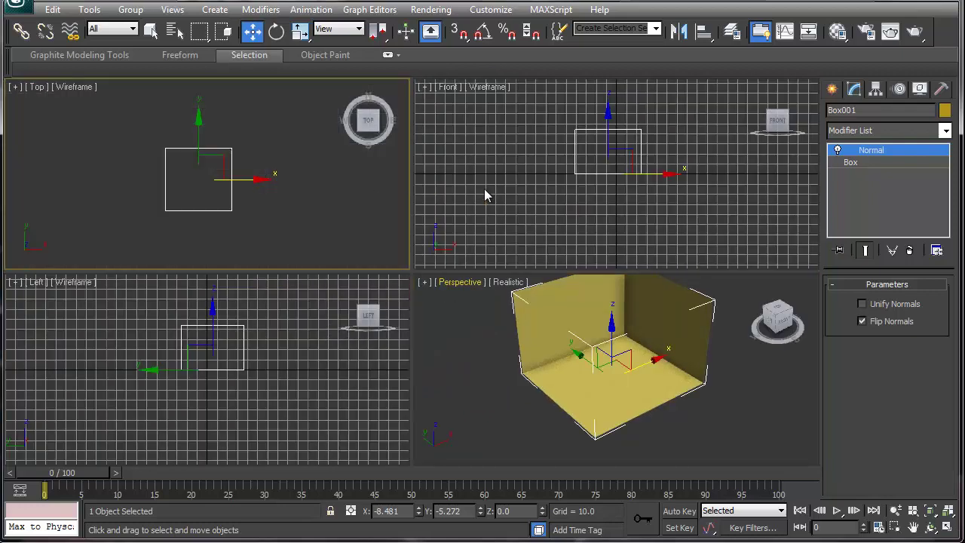
right_click(484, 190)
key("g")
right_click(320, 313)
key("g")
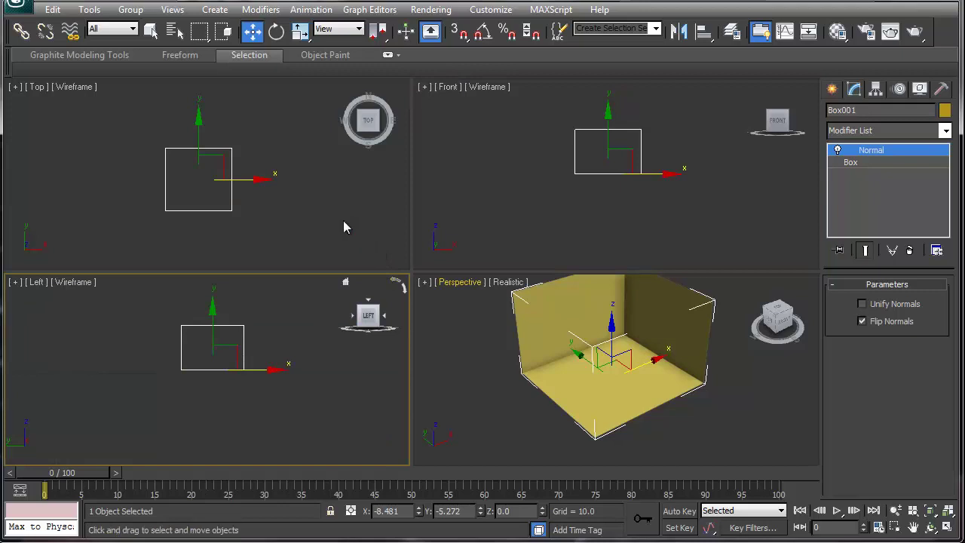
Create a smaller box on the room's floor in the Front view, about 15.7 long, 12 wide and 7 high
left_click(637, 213)
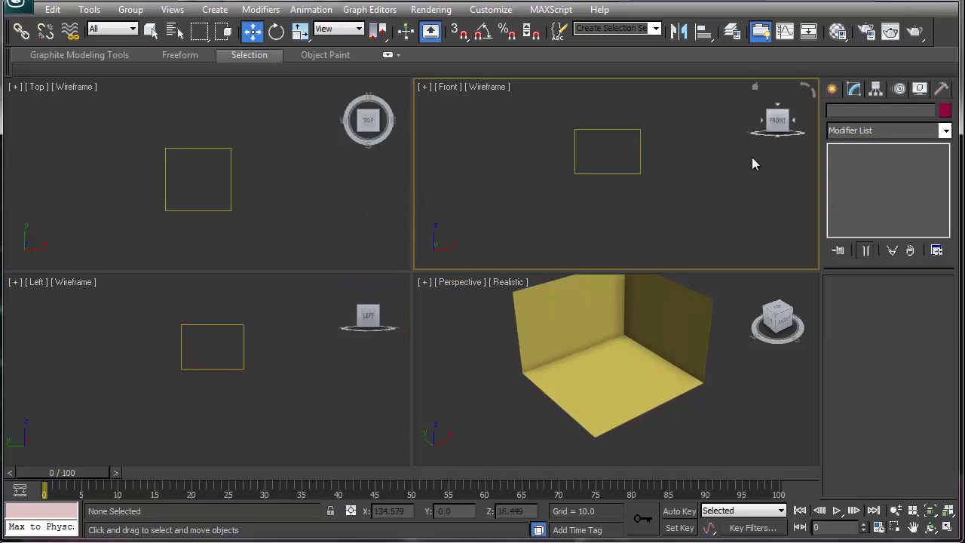
left_click(190, 215)
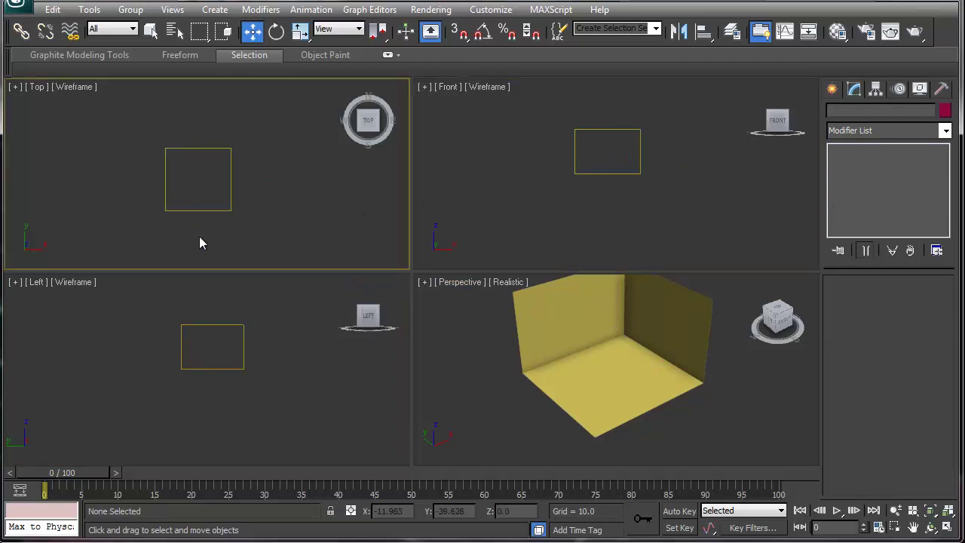
left_click(230, 210)
key("z")
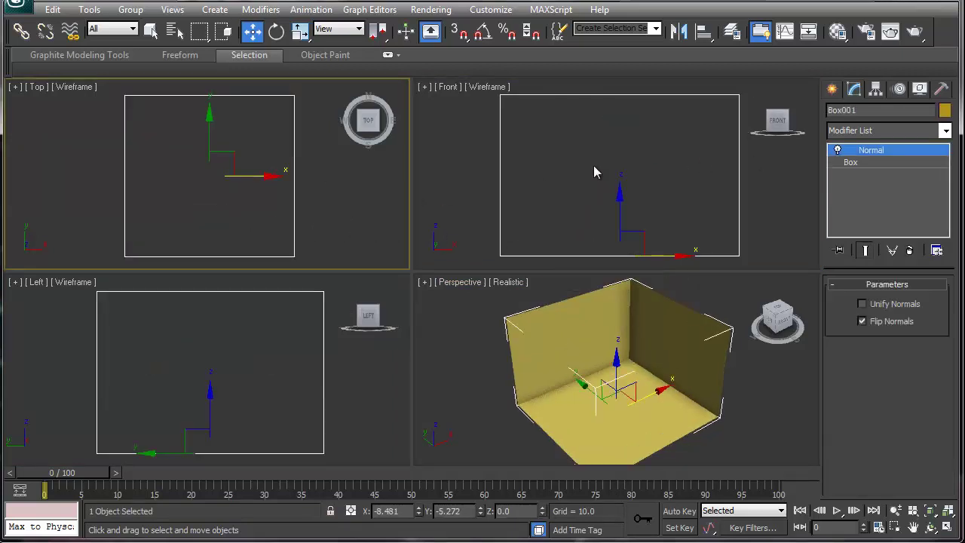
left_click(832, 89)
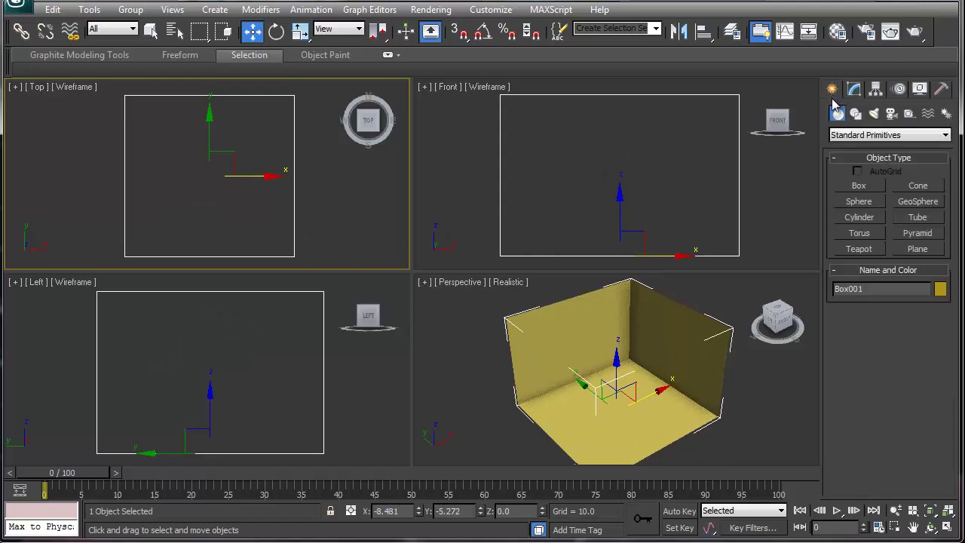
left_click(855, 187)
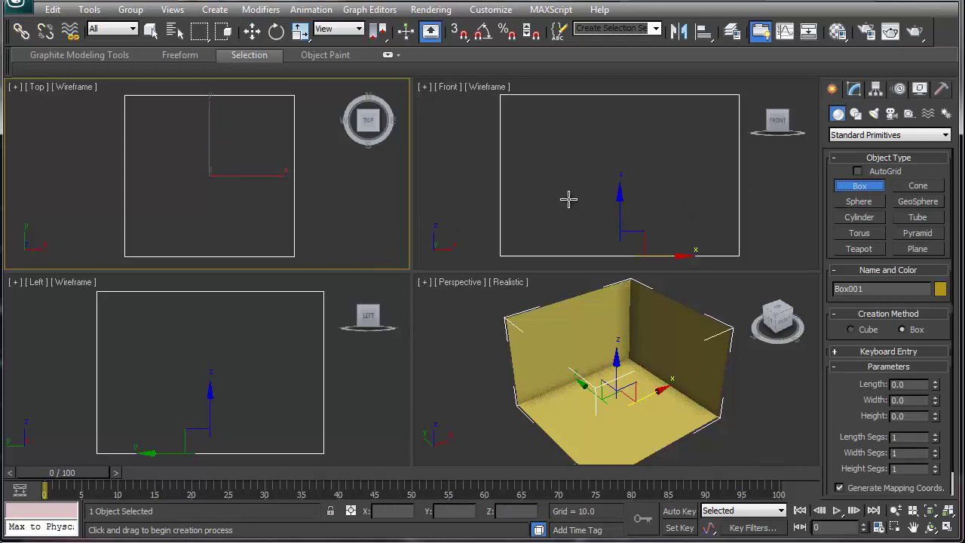
left_click_drag(569, 197, 612, 255)
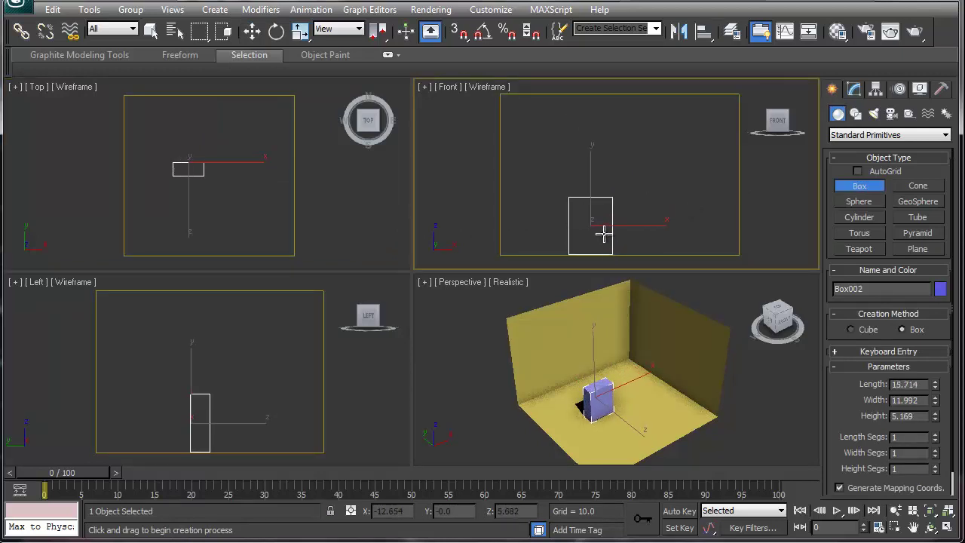
left_click(603, 229)
key("z")
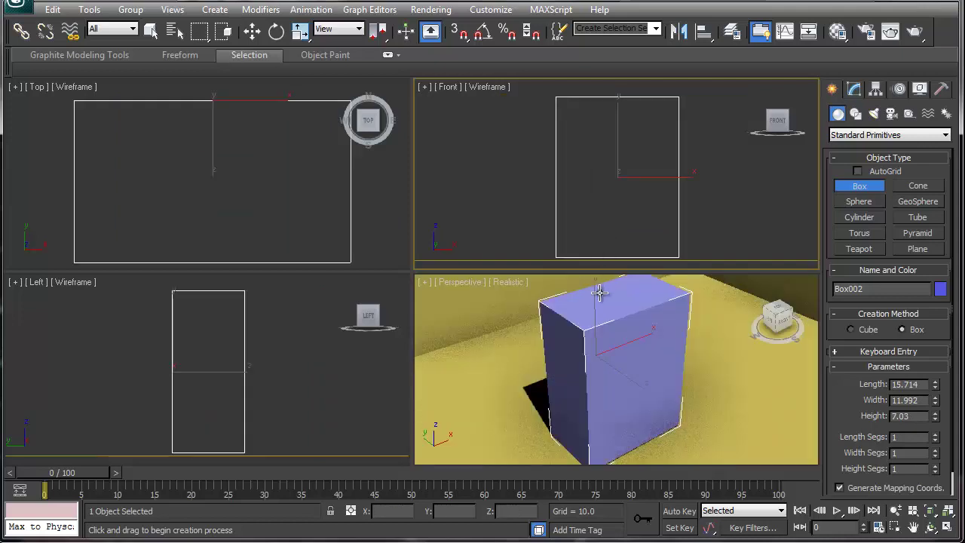
Change the Perspective viewport's display from Realistic to Shaded
left_click(516, 283)
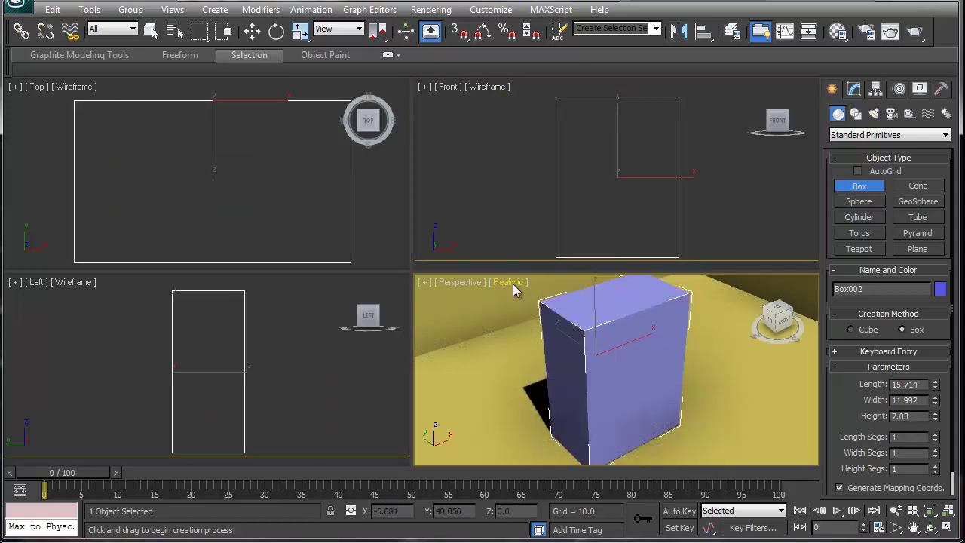
left_click(513, 283)
left_click(548, 317)
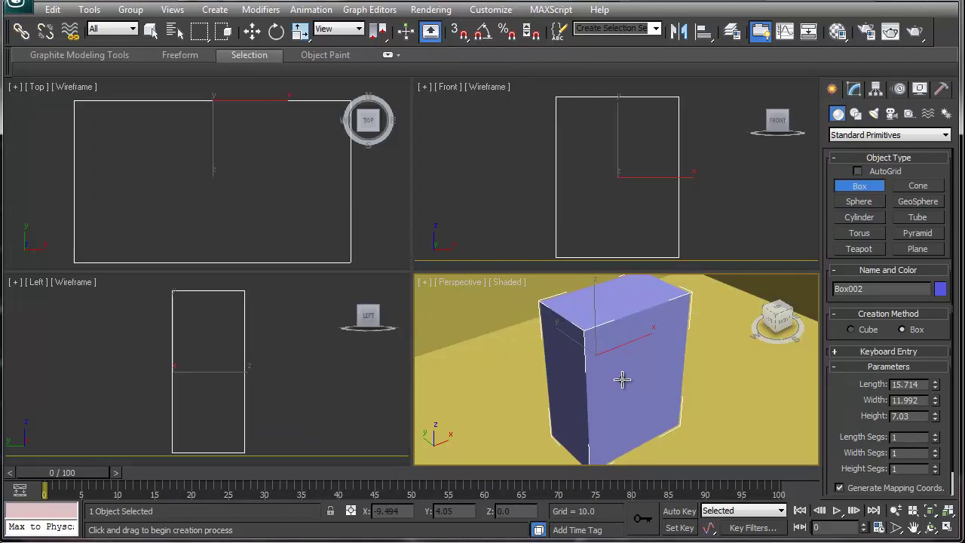
Set the small box's length segments to 7 and display edged faces in the Perspective viewport
left_click_drag(849, 413, 847, 386)
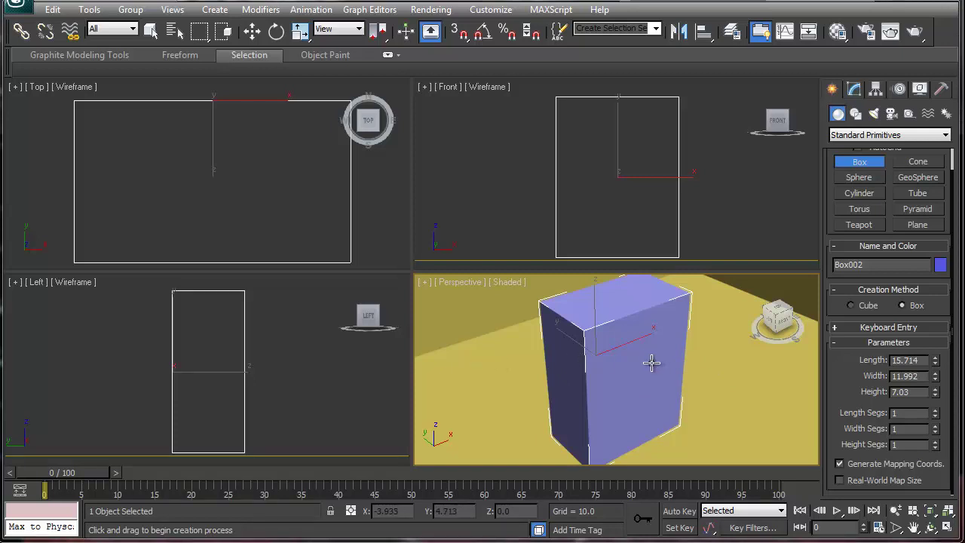
left_click(935, 410)
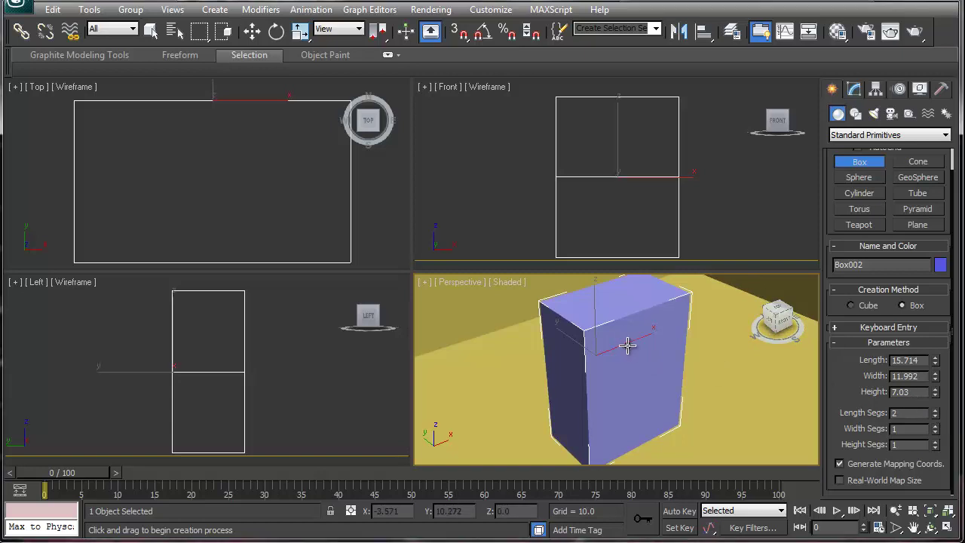
middle_click_drag(625, 344, 617, 349)
key("F4")
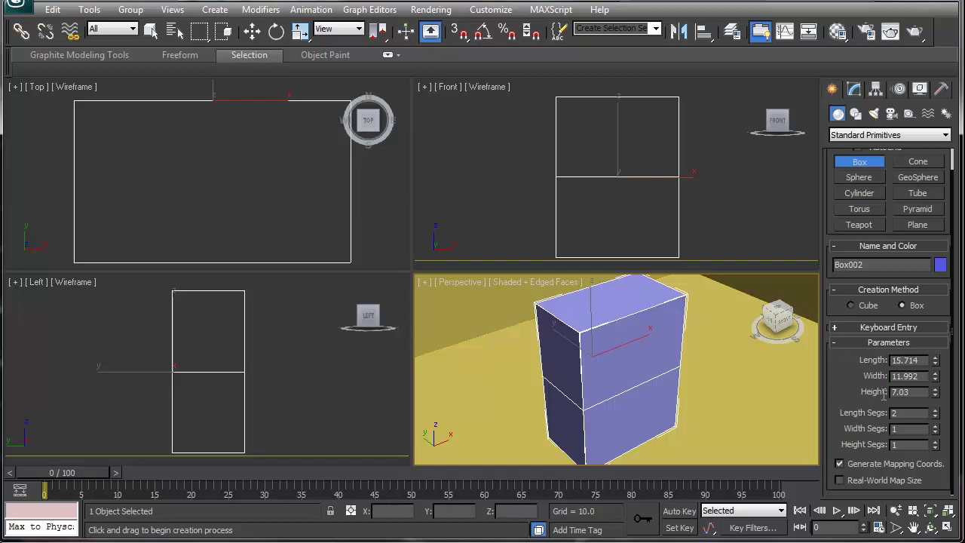
left_click(936, 410)
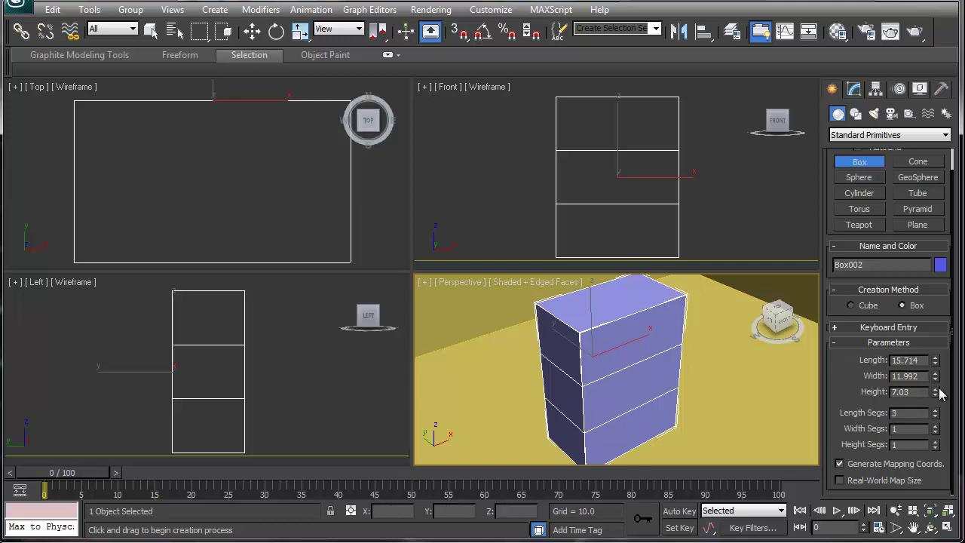
left_click(936, 389)
left_click(936, 395)
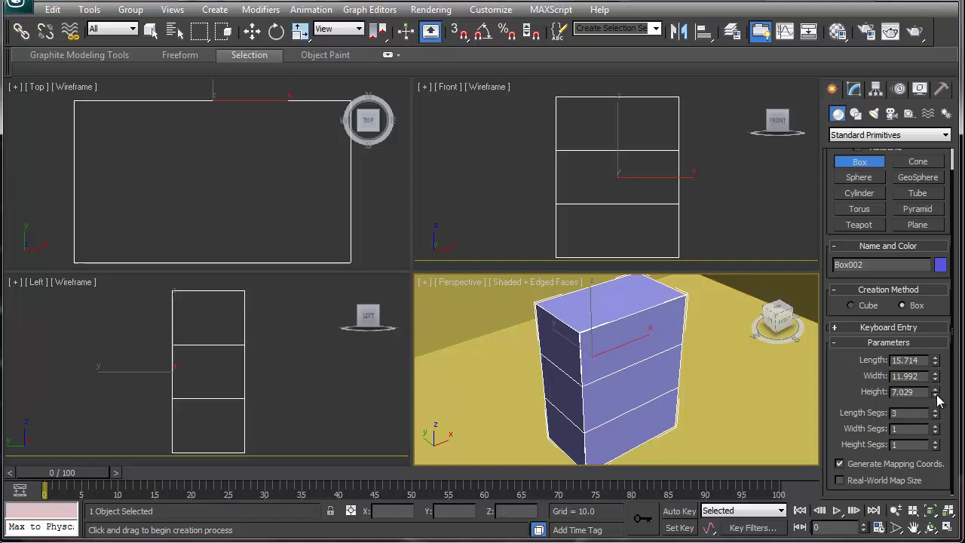
left_click(936, 410)
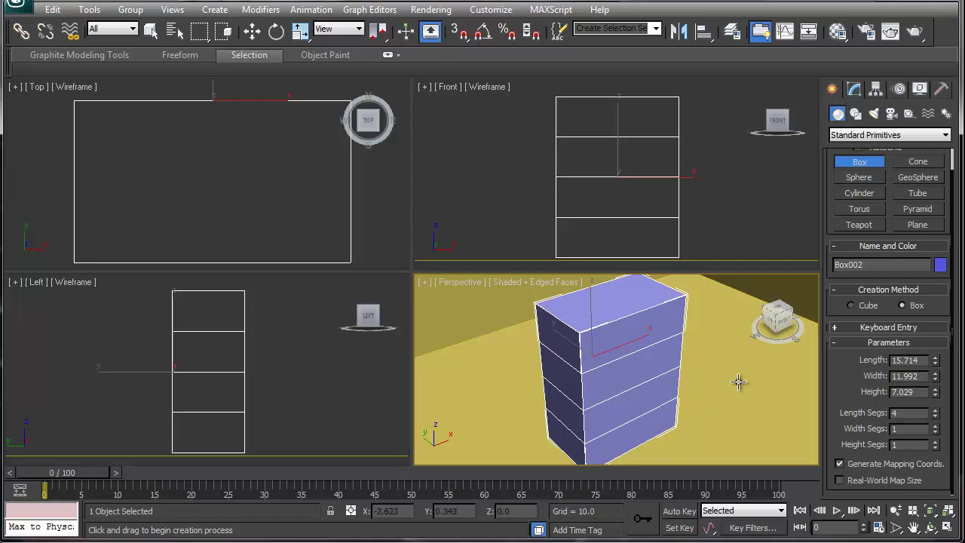
left_click(936, 410)
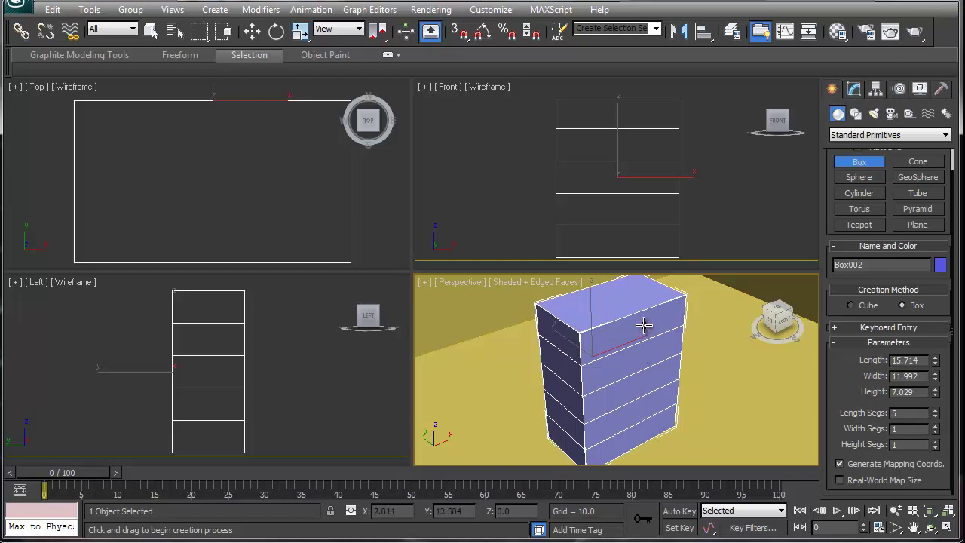
left_click(935, 411)
left_click(936, 410)
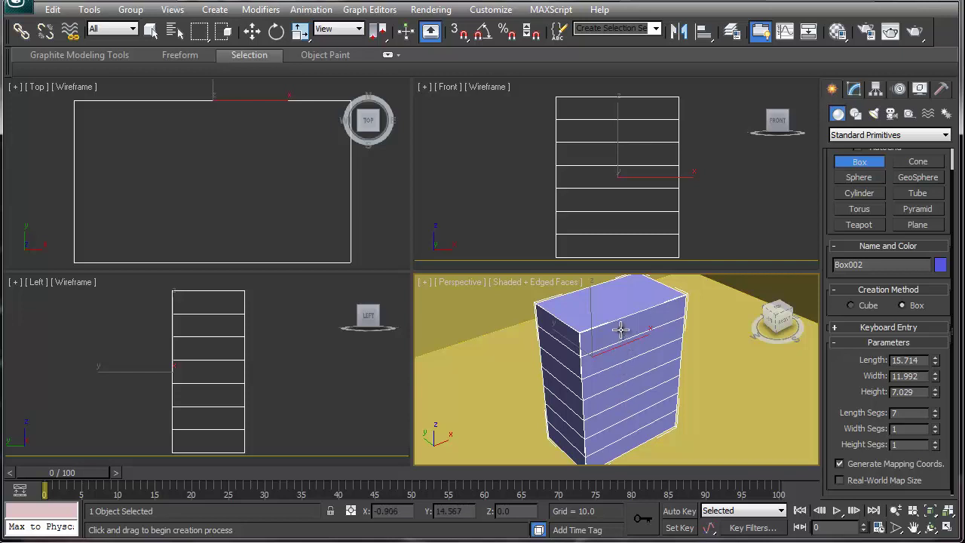
Convert the small segmented box to an Editable Poly
left_click(857, 90)
right_click(857, 148)
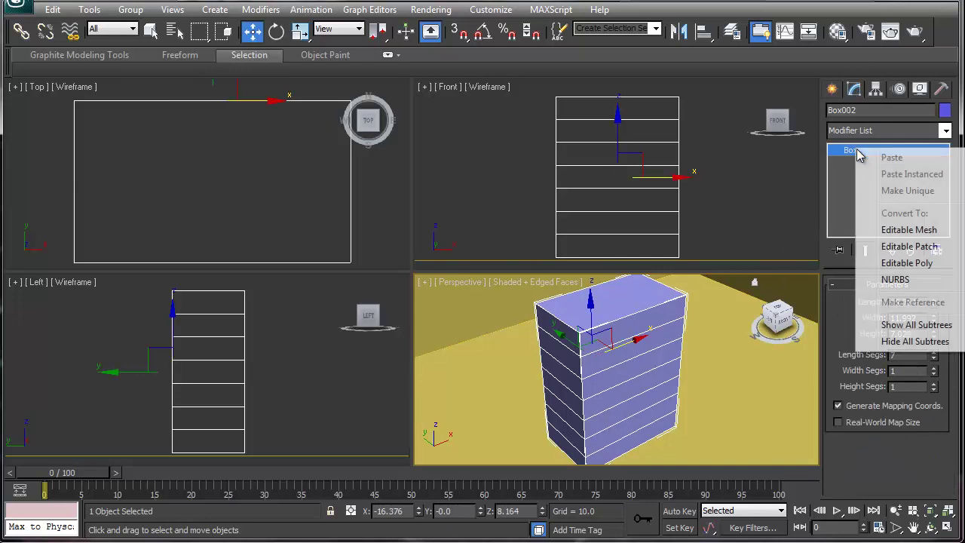
left_click(893, 267)
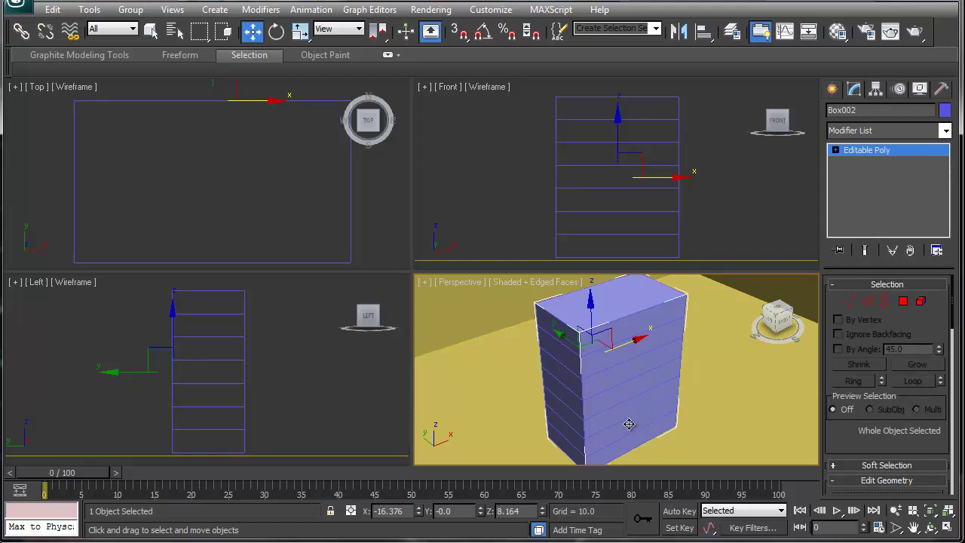
Switch the small box's Editable Poly to vertex editing
key("alt+w")
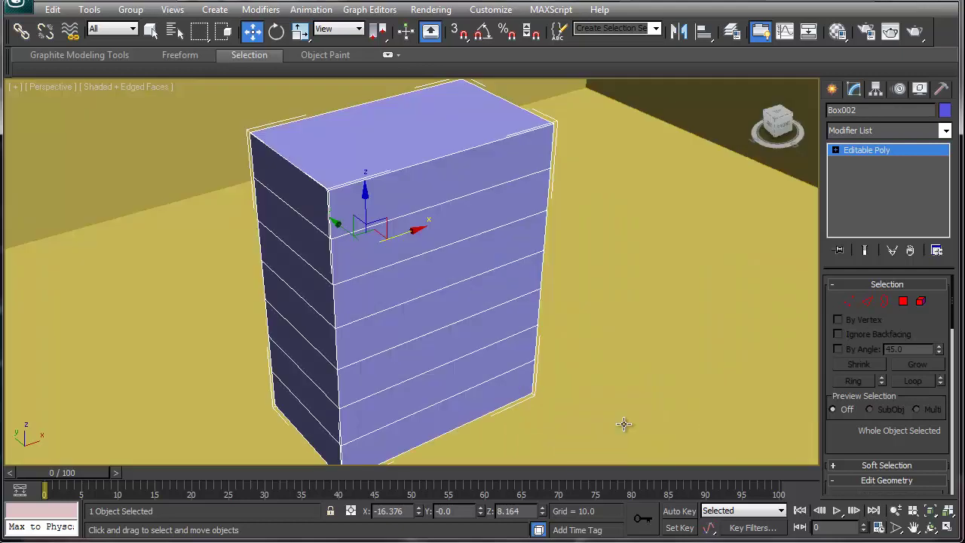
key("alt+w")
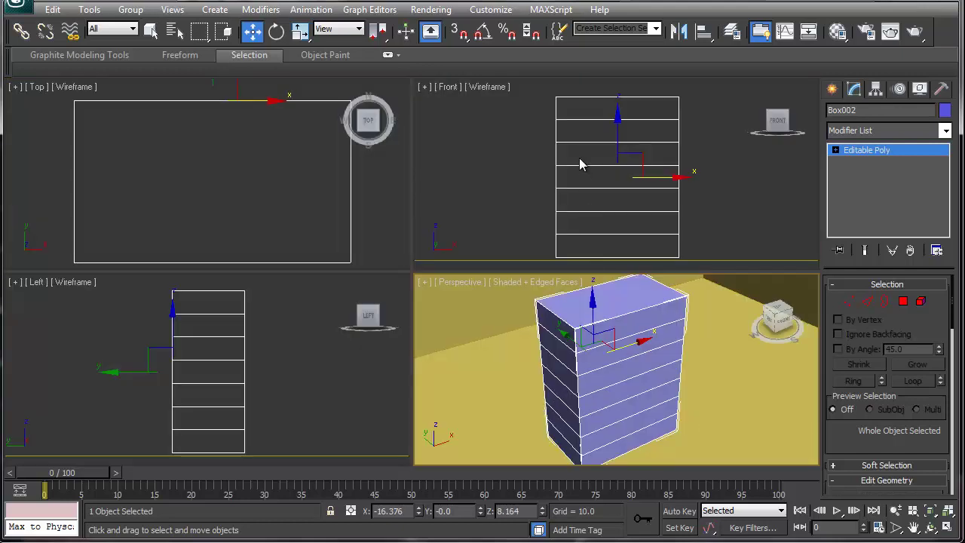
left_click(835, 150)
left_click(861, 163)
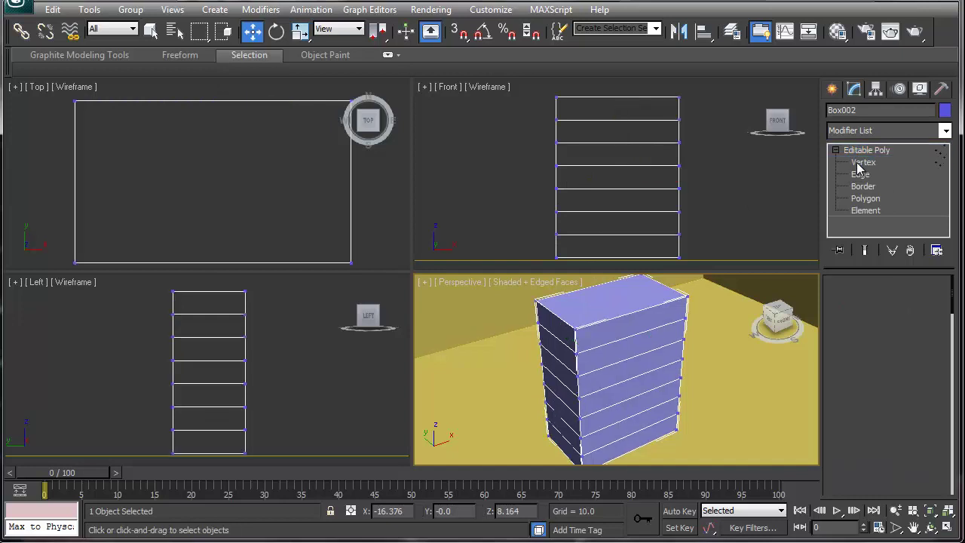
Try to scale the two lower inner vertex rows of the small box apart vertically in the Front view
left_click(541, 203)
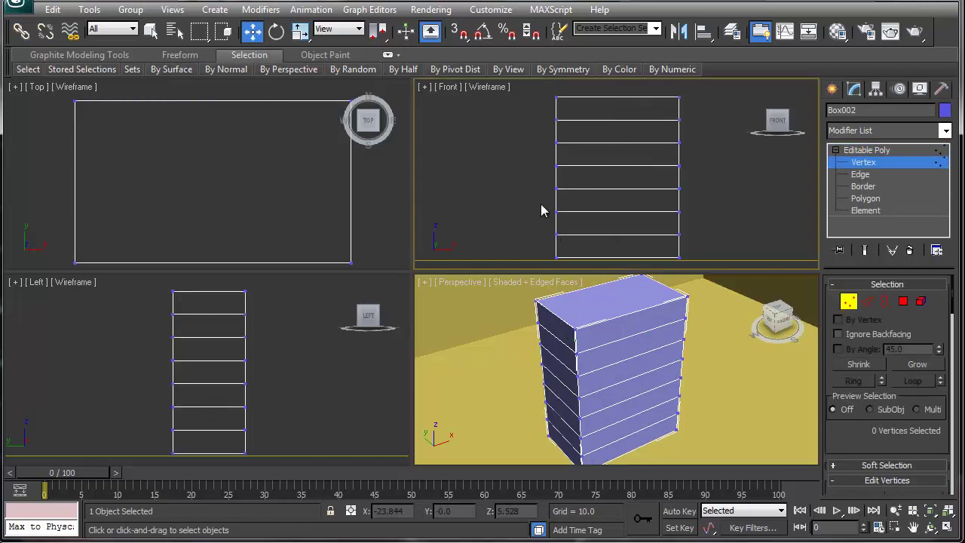
left_click_drag(541, 203, 668, 231)
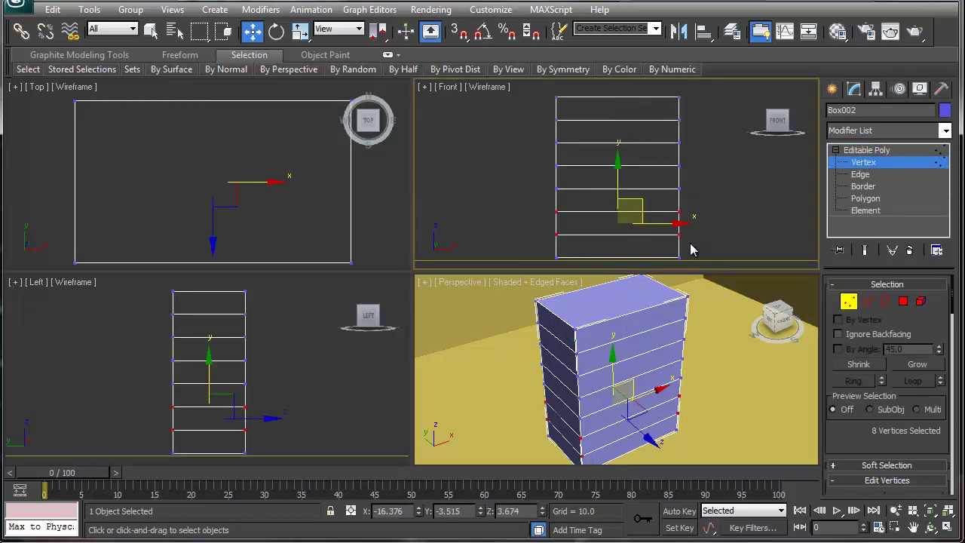
key("r")
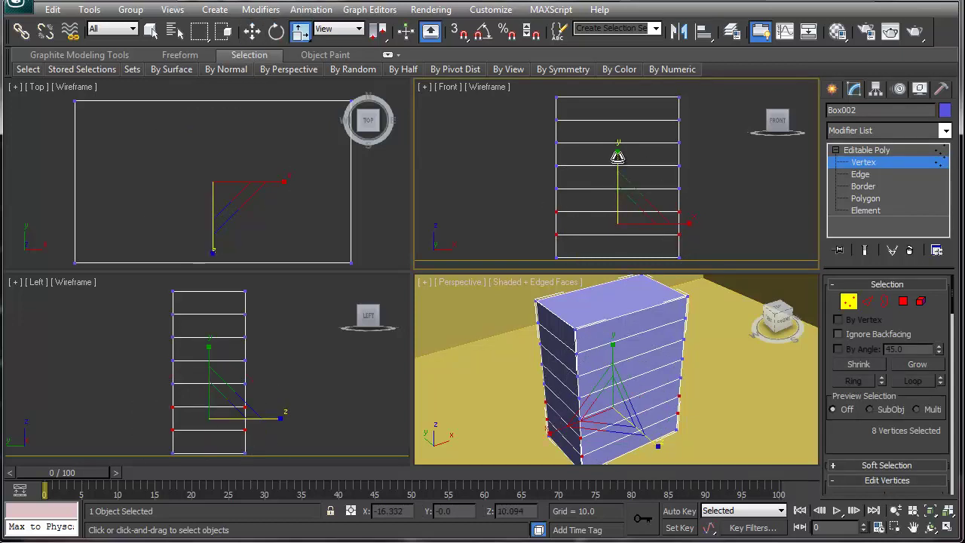
left_click_drag(618, 157, 618, 112)
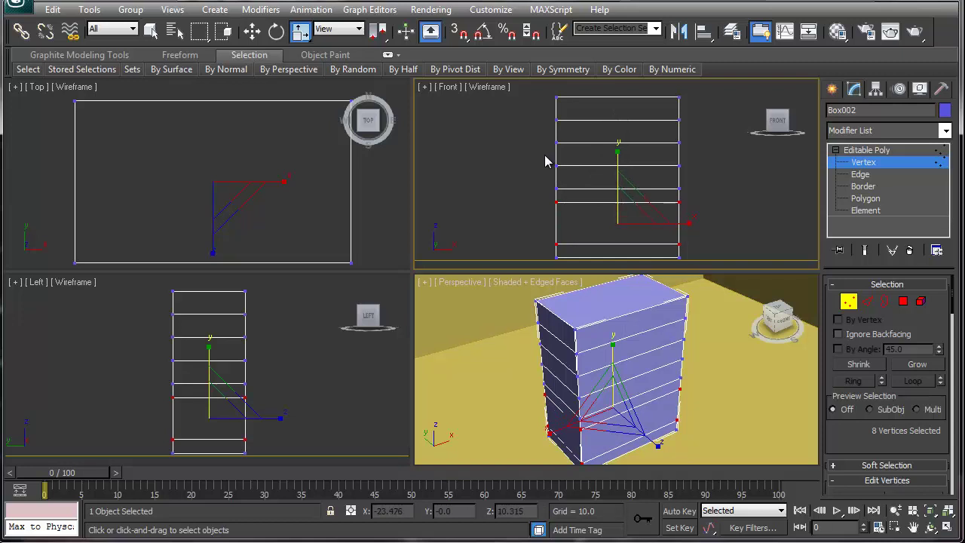
key("ctrl+z")
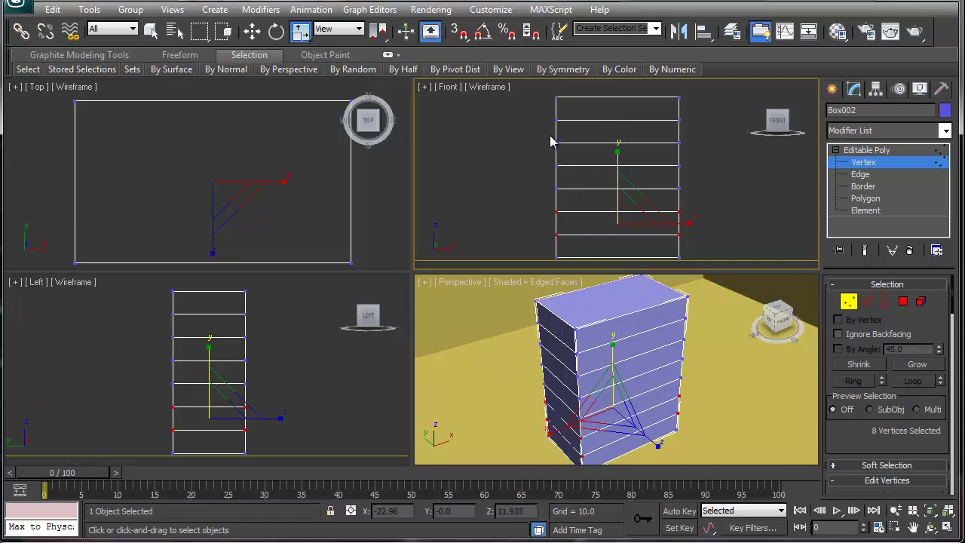
Scale the six inner vertex rows vertically toward the box's top and bottom edges, and scale the middle four rows to 80% vertically
left_click_drag(542, 113, 705, 251)
left_click_drag(617, 108, 613, 95)
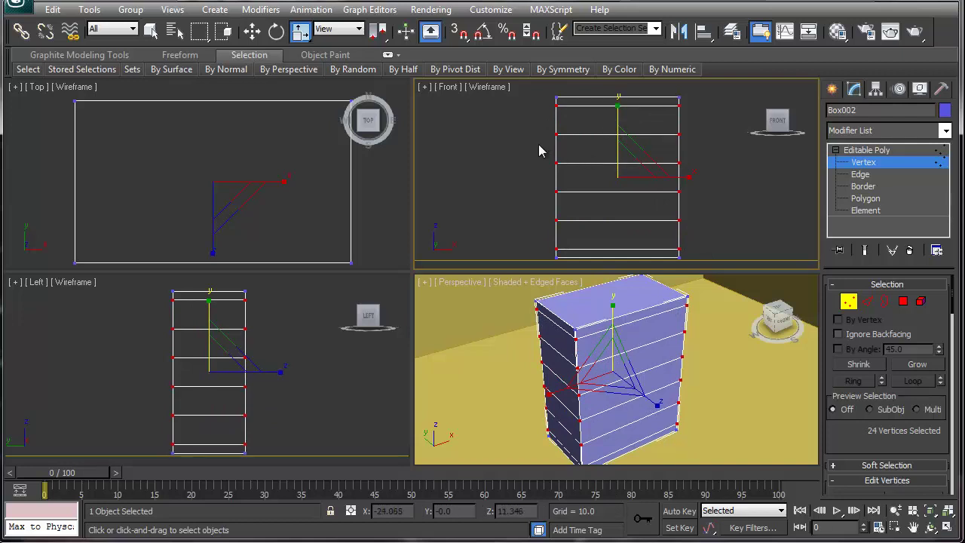
left_click_drag(538, 124, 700, 238)
left_click_drag(617, 110, 613, 121)
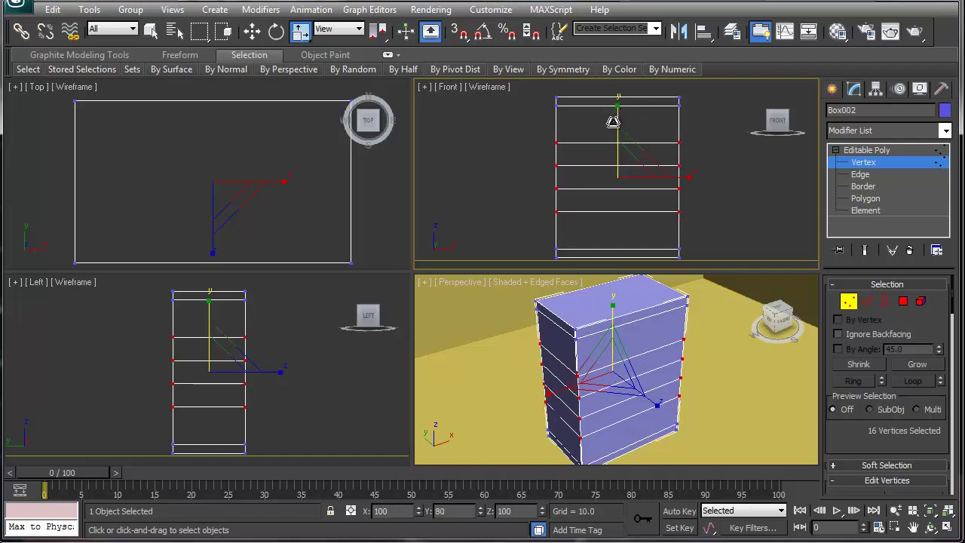
Scale the two central vertex rows apart vertically so each sits close to its neighbouring row, and clear the selection
left_click_drag(532, 156, 712, 200)
left_click_drag(622, 117, 603, 57)
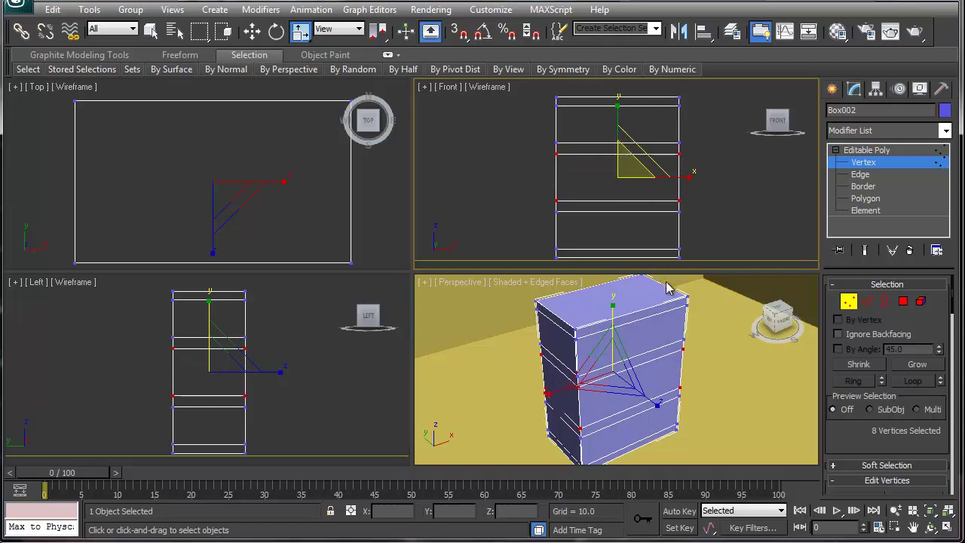
left_click(744, 202)
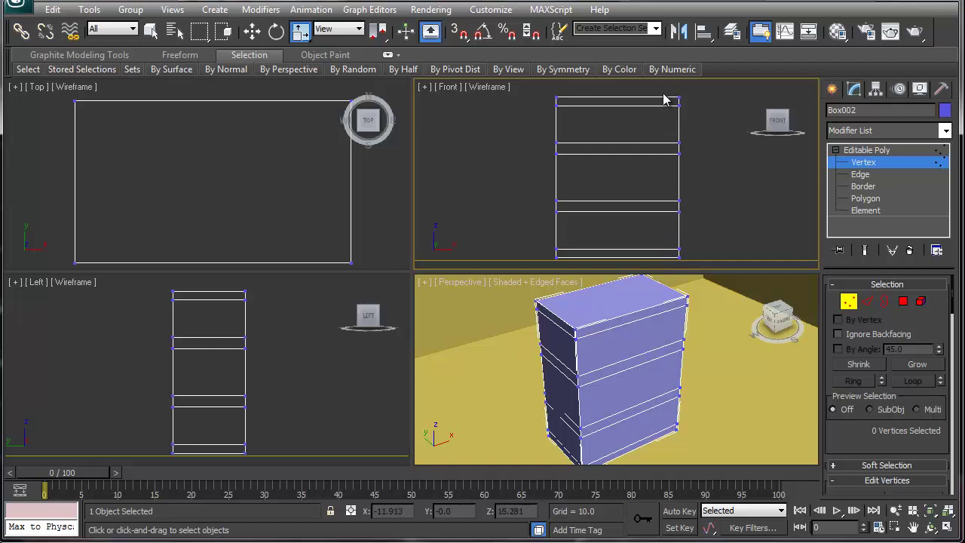
Connect all the horizontal edges across the box's front and back with 2 segments and a pinch of 85
left_click(875, 163)
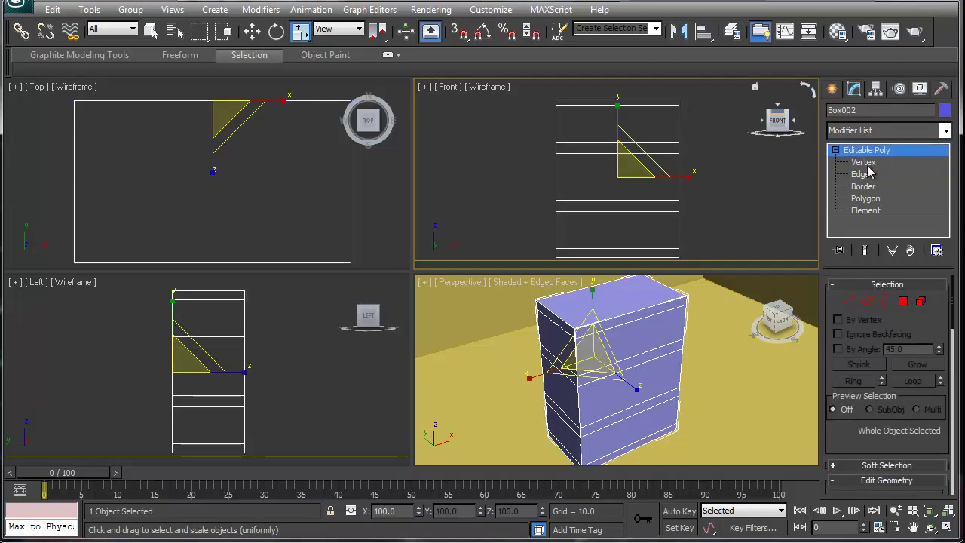
left_click(867, 174)
left_click_drag(616, 97, 639, 275)
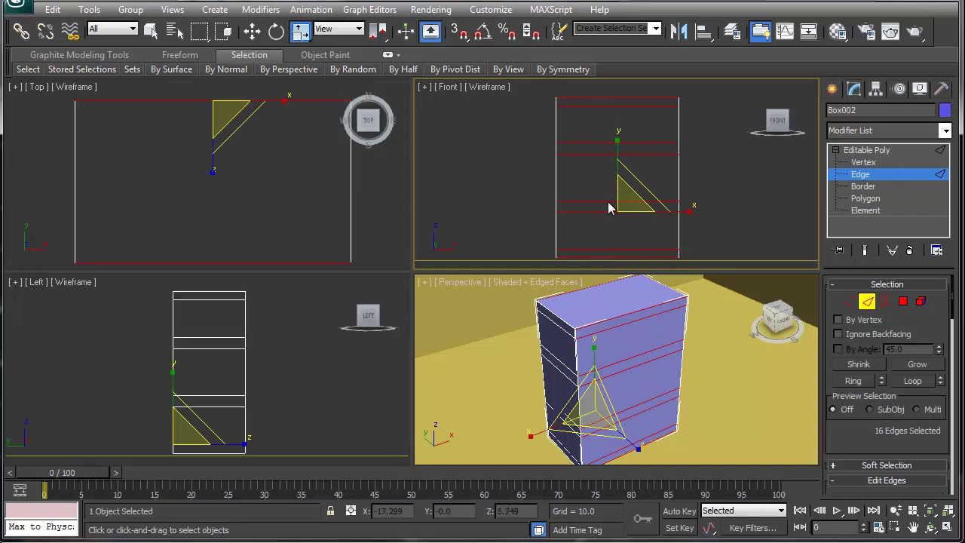
right_click(607, 200)
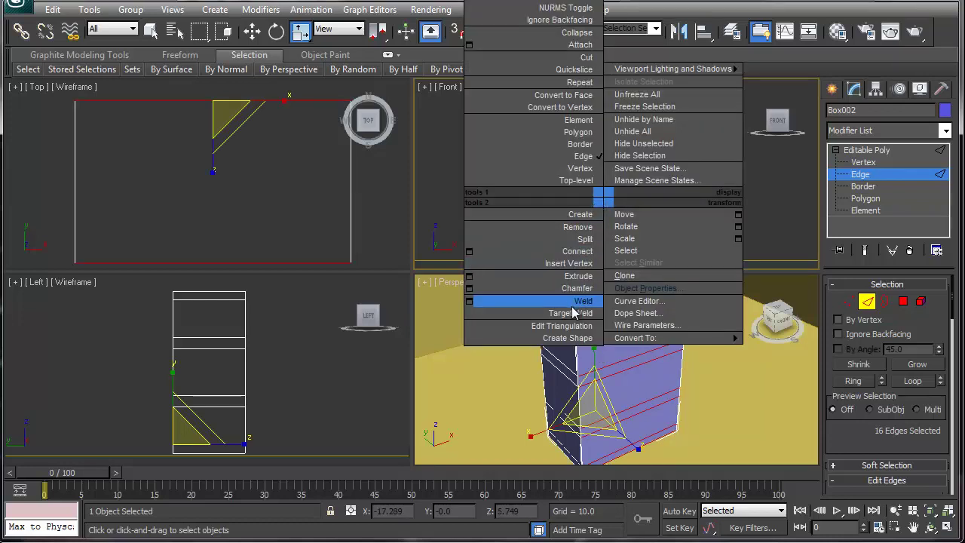
left_click(469, 252)
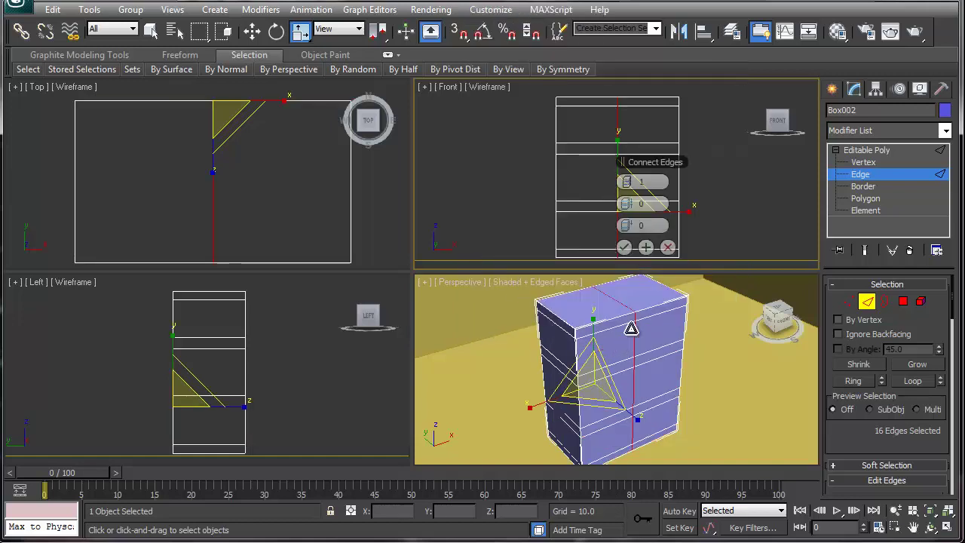
left_click(631, 182)
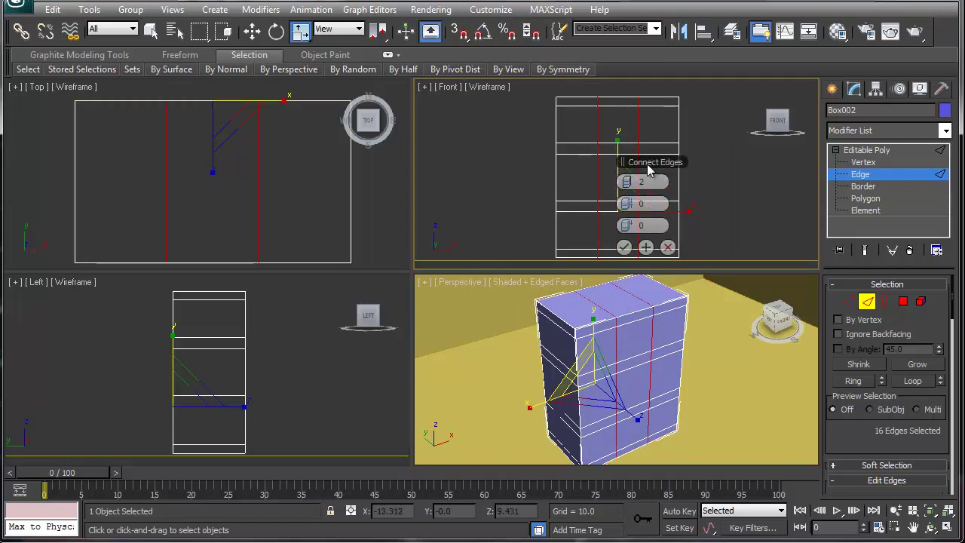
left_click_drag(634, 166, 733, 159)
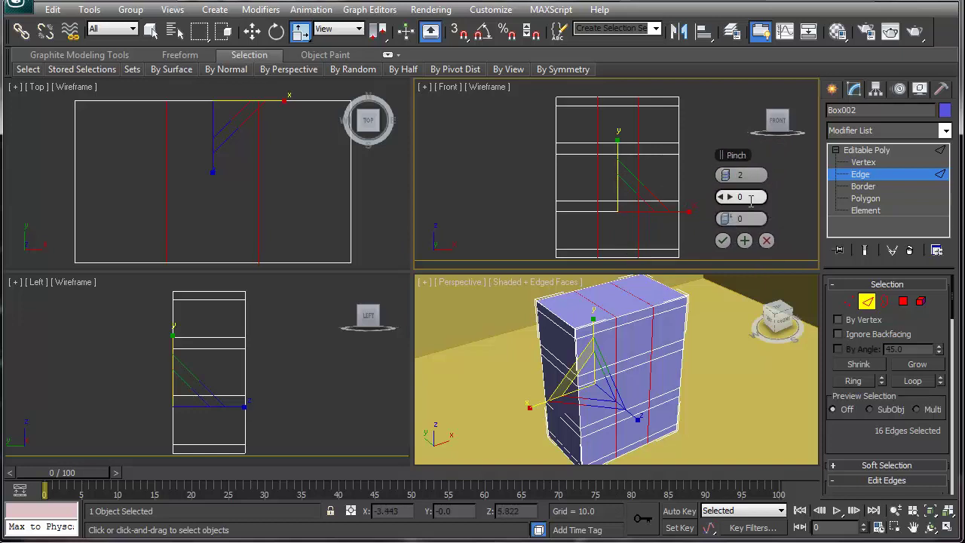
left_click_drag(731, 197, 962, 196)
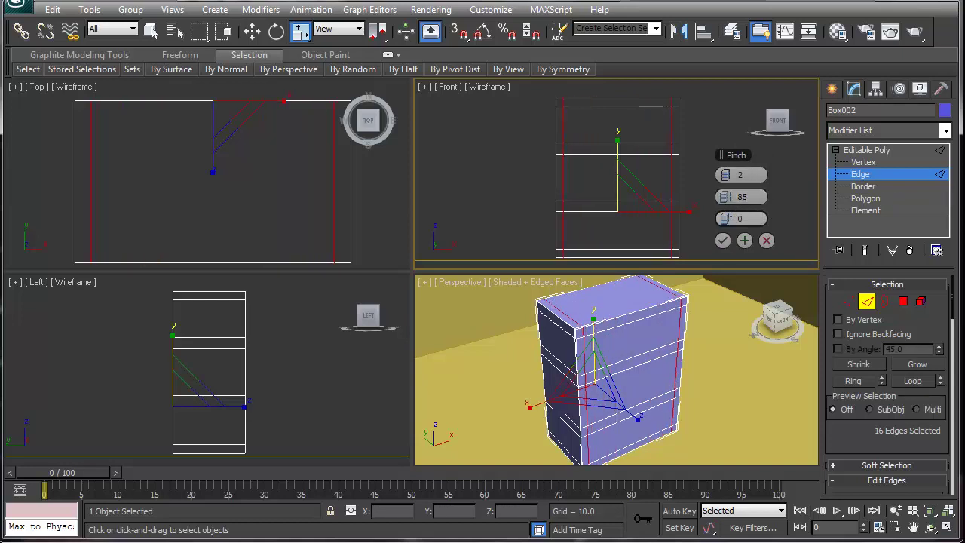
left_click(722, 240)
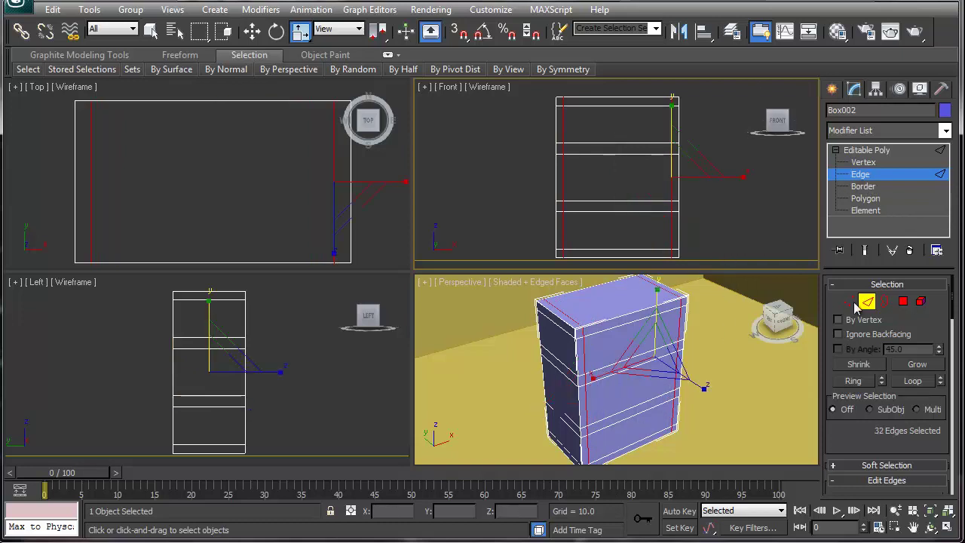
Extrude the three large front polygons inward almost to the back of the box to form open compartments
left_click(903, 301)
left_click(640, 331)
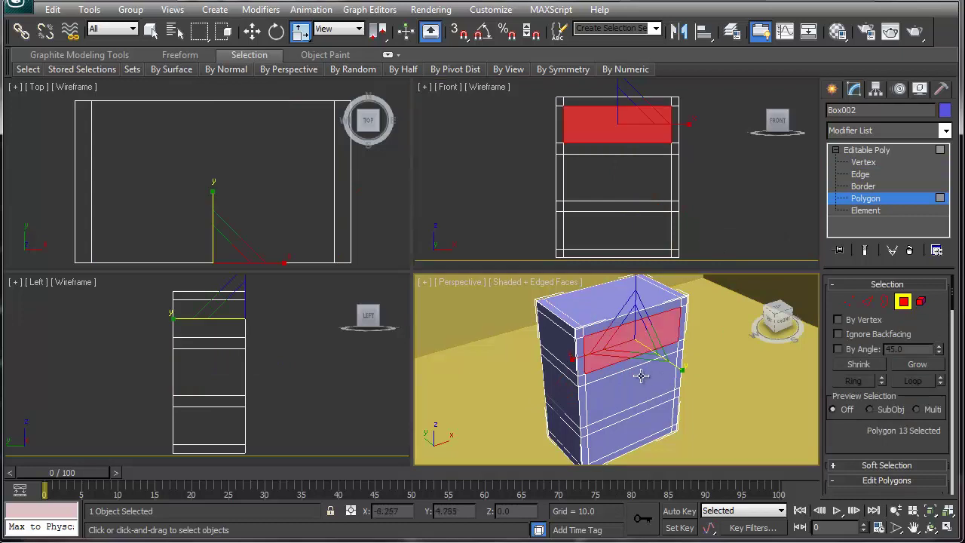
left_click(638, 392, "ctrl")
left_click(638, 427, "ctrl")
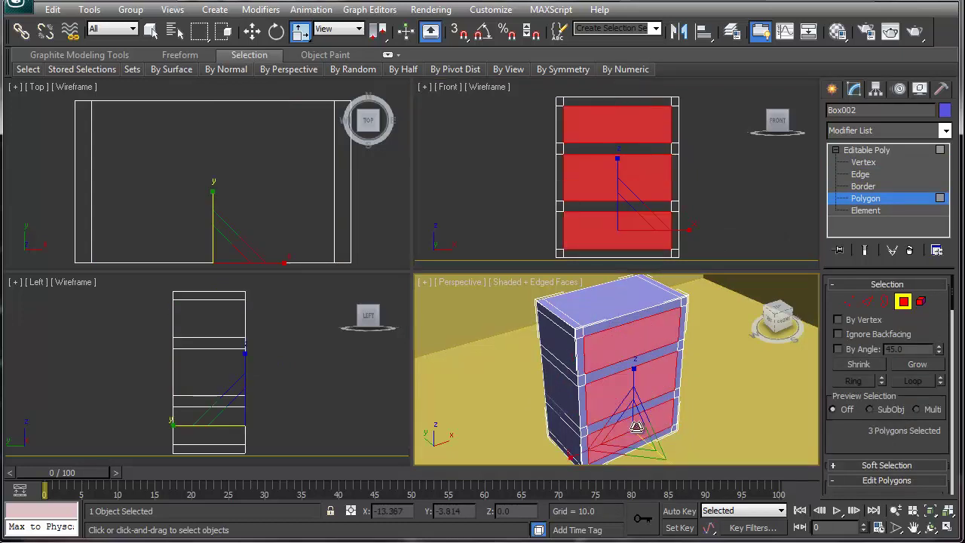
right_click(637, 427)
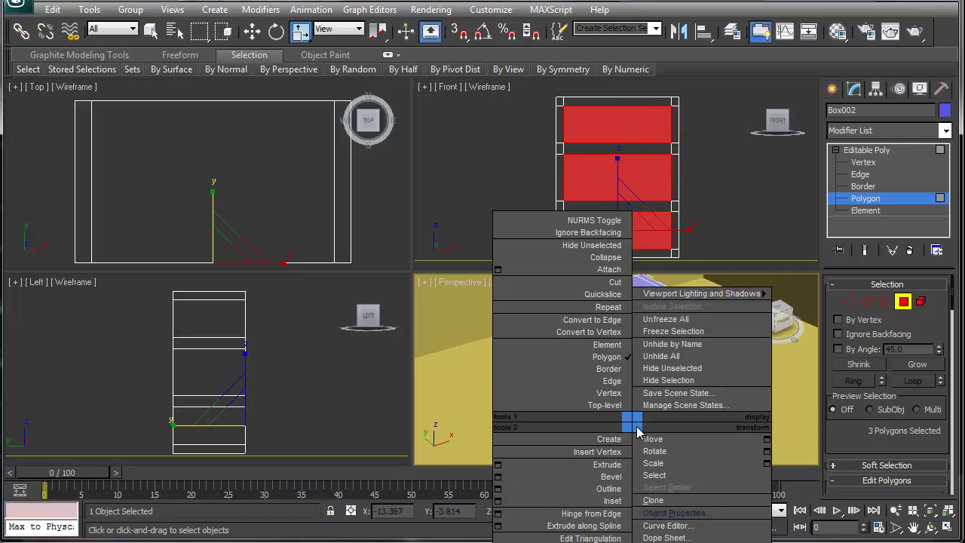
left_click(604, 465)
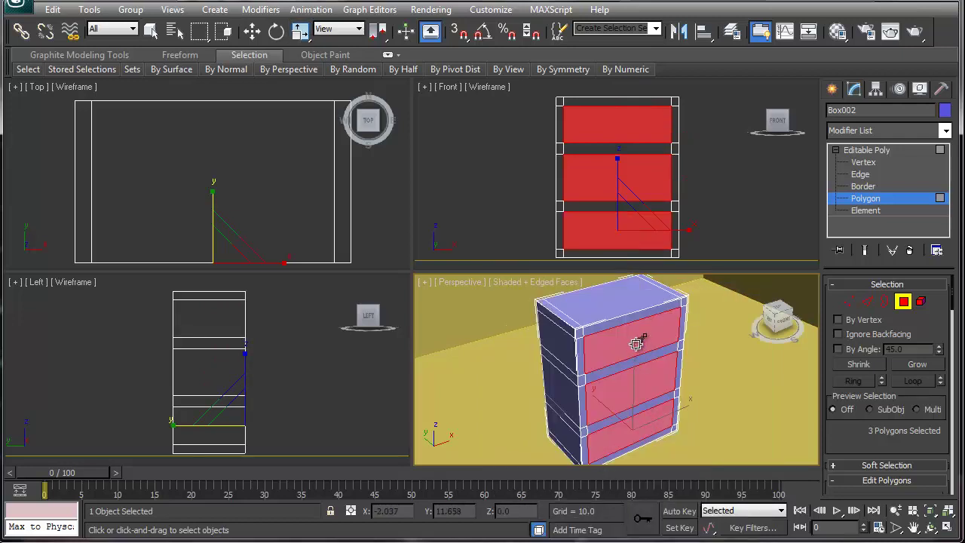
left_click_drag(636, 343, 637, 362)
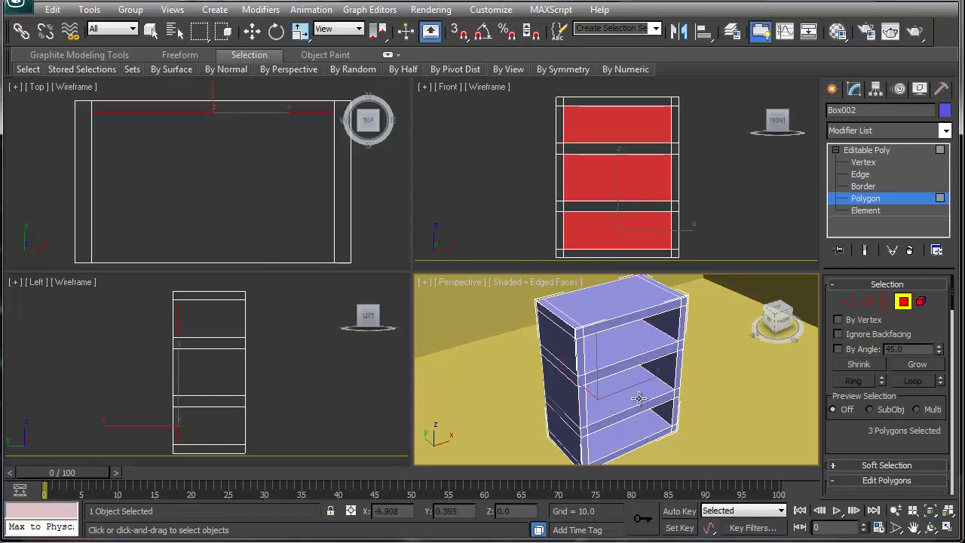
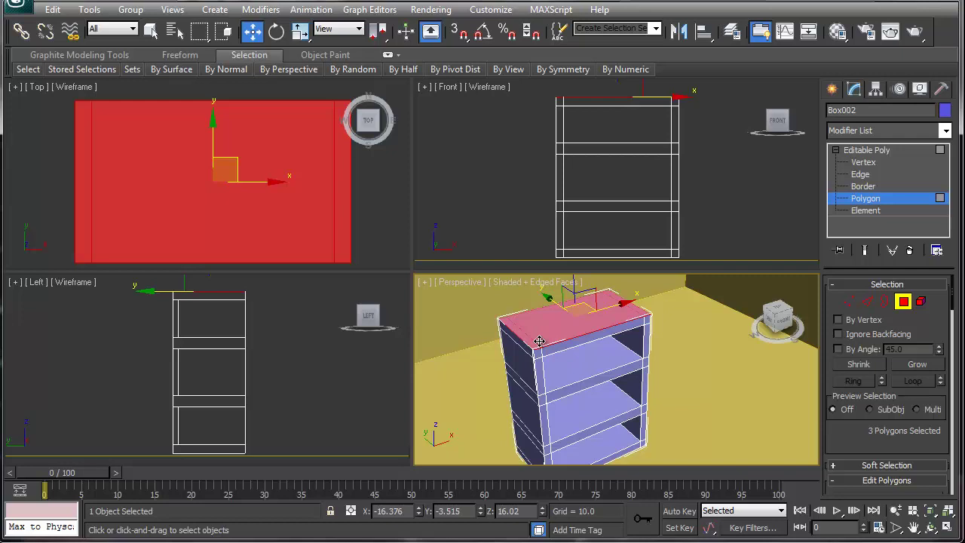
Clone the floor polygons of the three compartments to a separate object placed in front of the cabinet
middle_click_drag(573, 356, 608, 330)
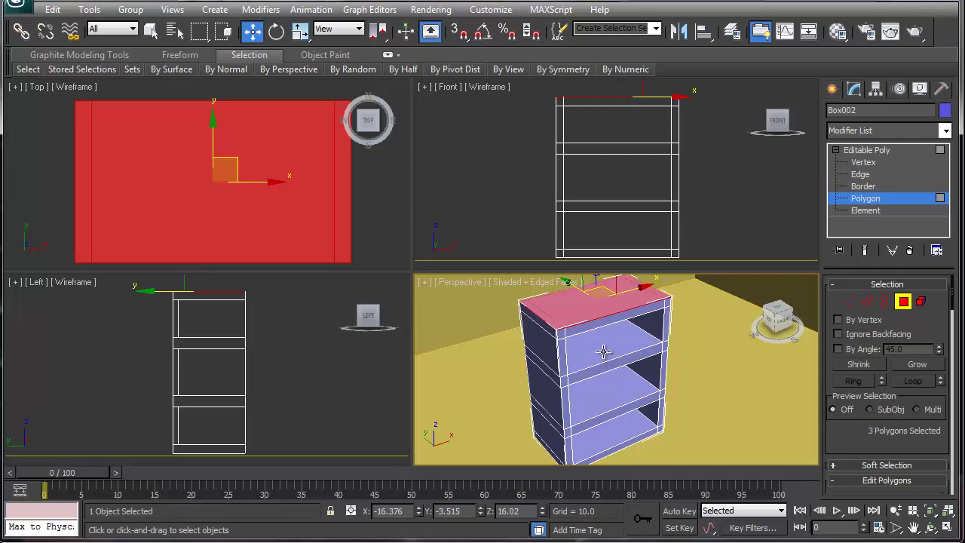
left_click(603, 351)
left_click(610, 391, "ctrl")
left_click(618, 433, "ctrl")
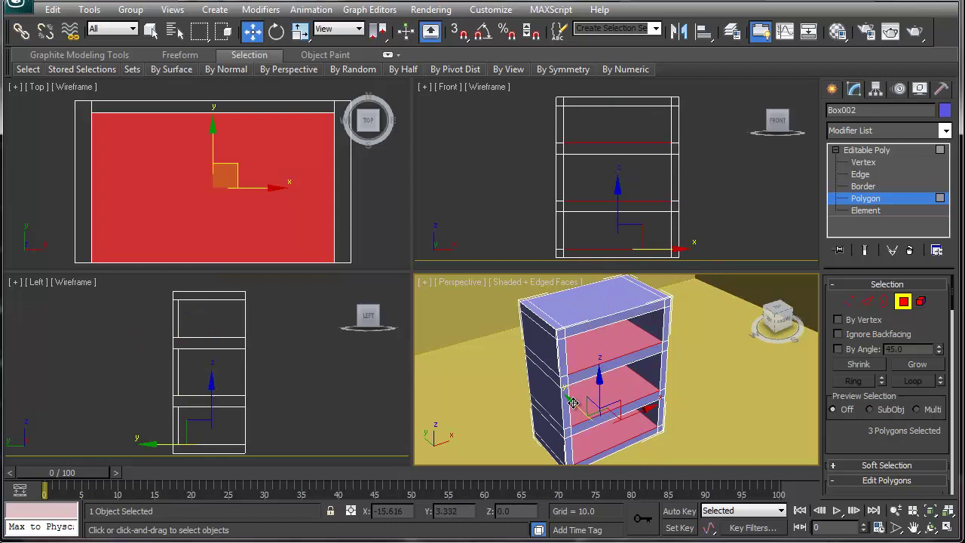
left_click_drag(573, 403, 611, 454)
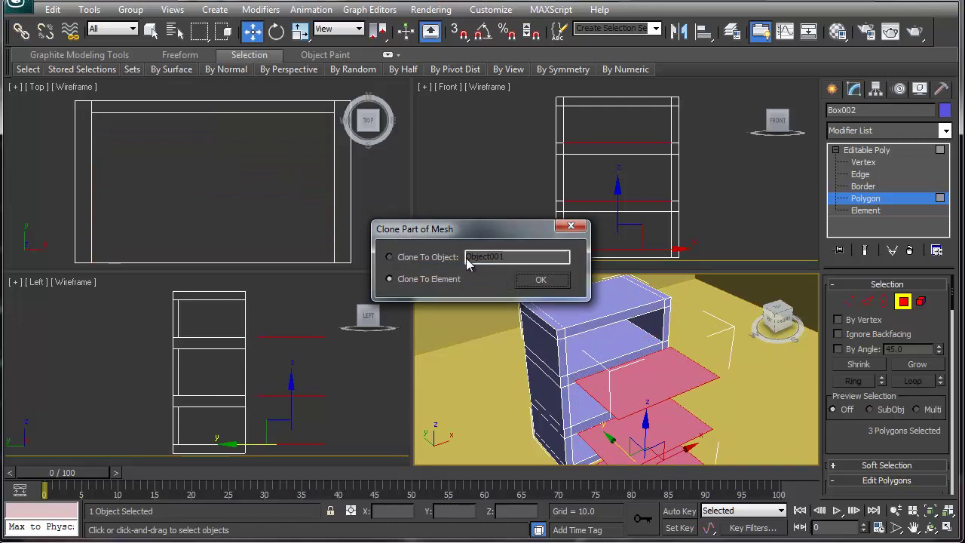
left_click(438, 258)
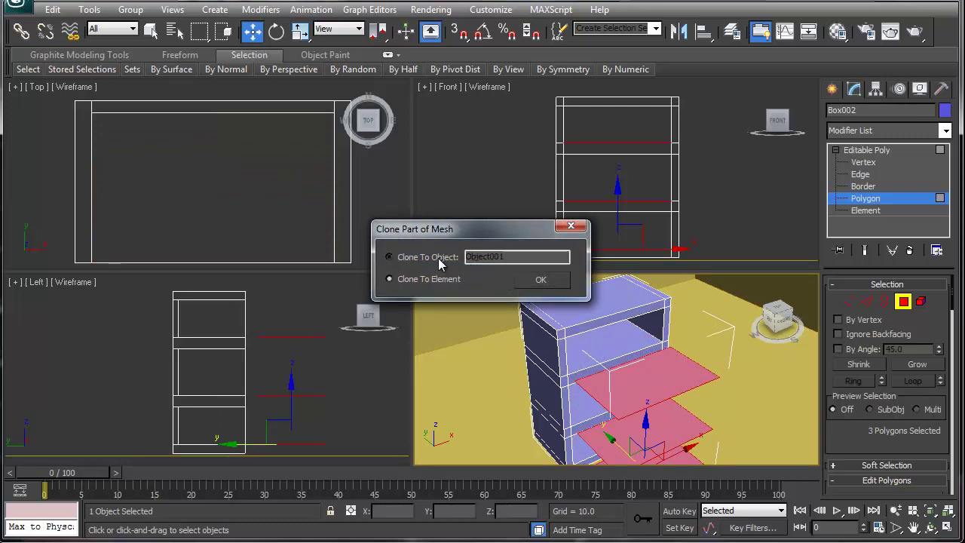
left_click(537, 280)
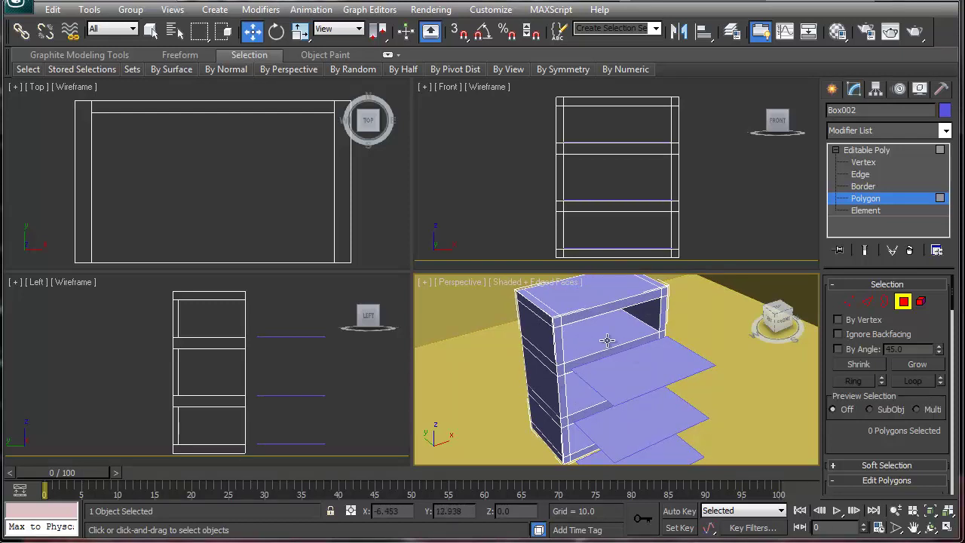
Bevel the cabinet's three top polygons twice, first outward into an overhang and again upward with slightly tapered edges
middle_click_drag(635, 349, 651, 367, "alt")
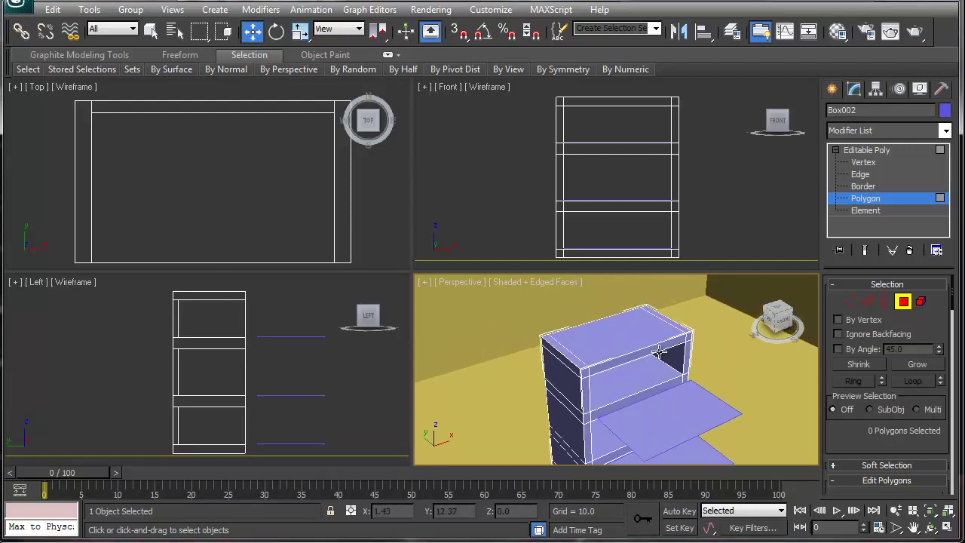
left_click(678, 324)
left_click(664, 336, "ctrl")
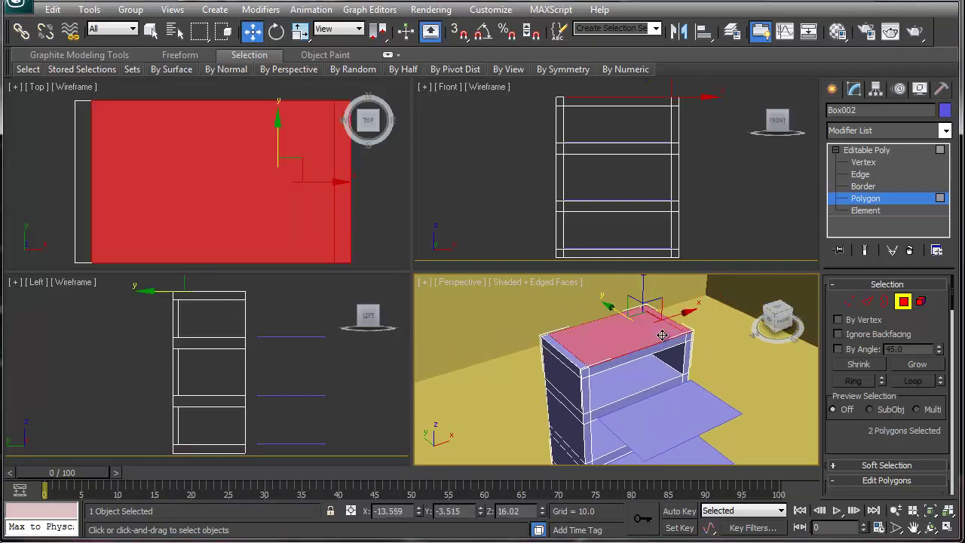
left_click(566, 354, "ctrl")
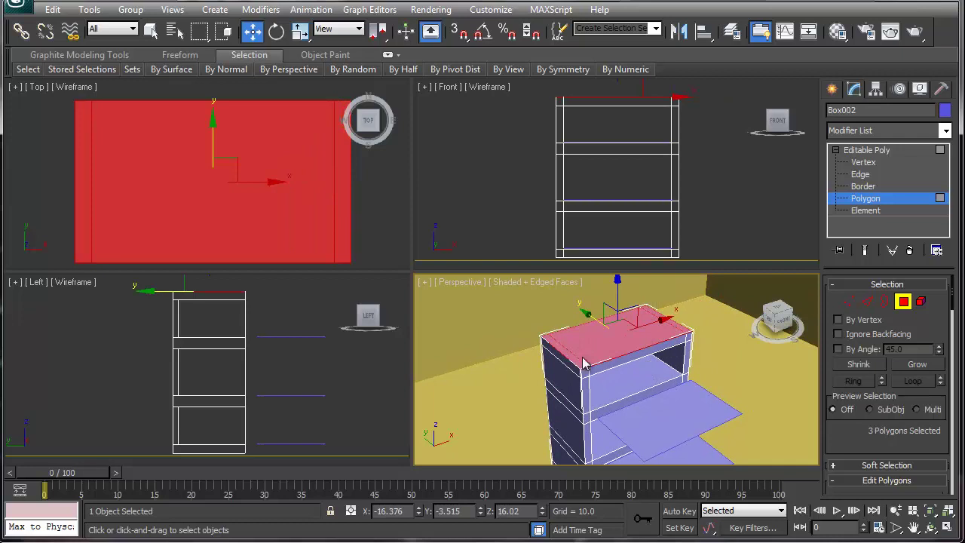
right_click(582, 357)
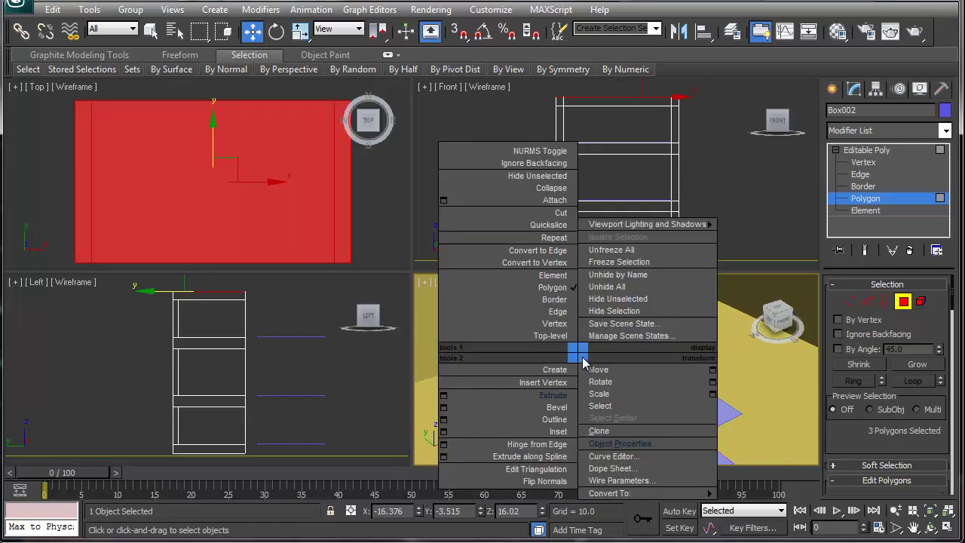
left_click(550, 407)
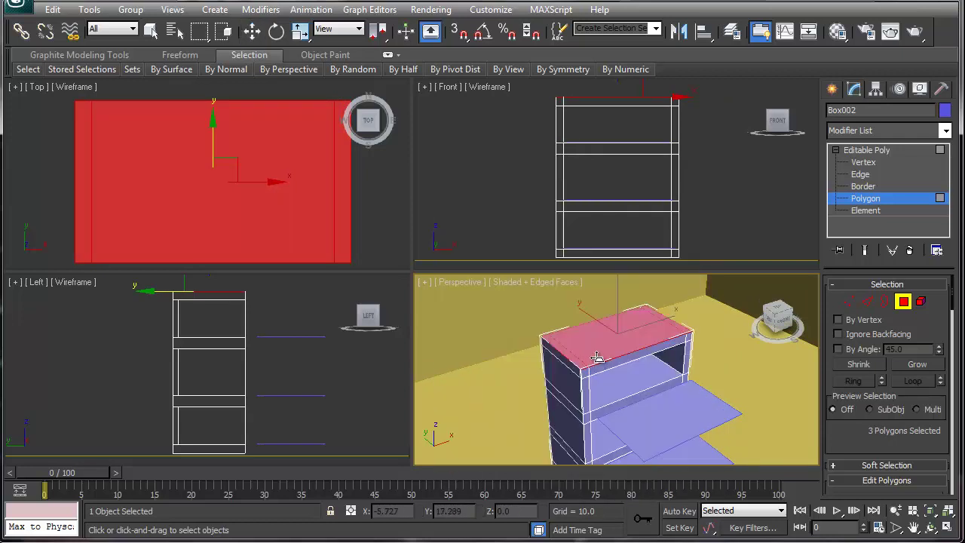
left_click_drag(597, 357, 596, 356)
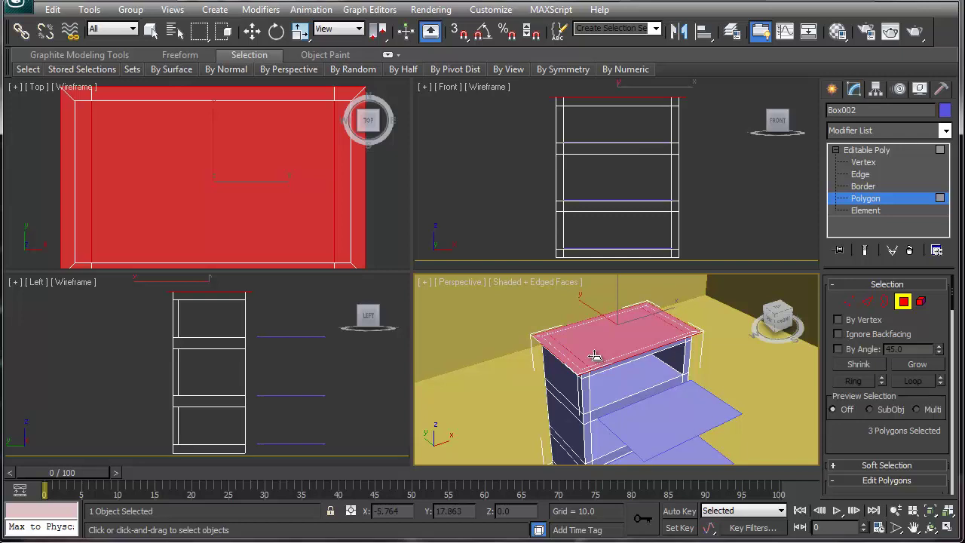
left_click_drag(596, 356, 591, 354)
Lower the cabinet's top polygons slightly to thin the overhanging top, and leave polygon editing
key("w")
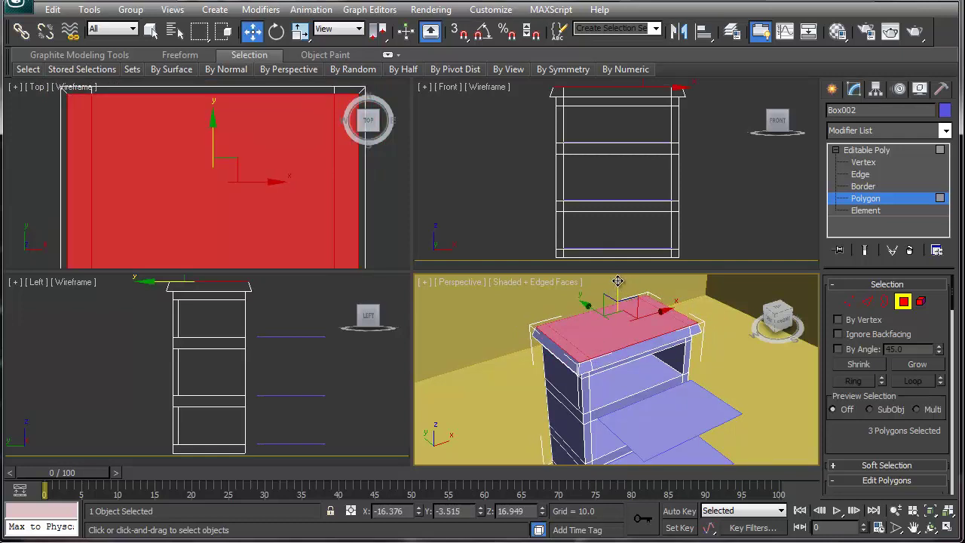
left_click_drag(618, 280, 617, 286)
middle_click_drag(627, 383, 603, 351)
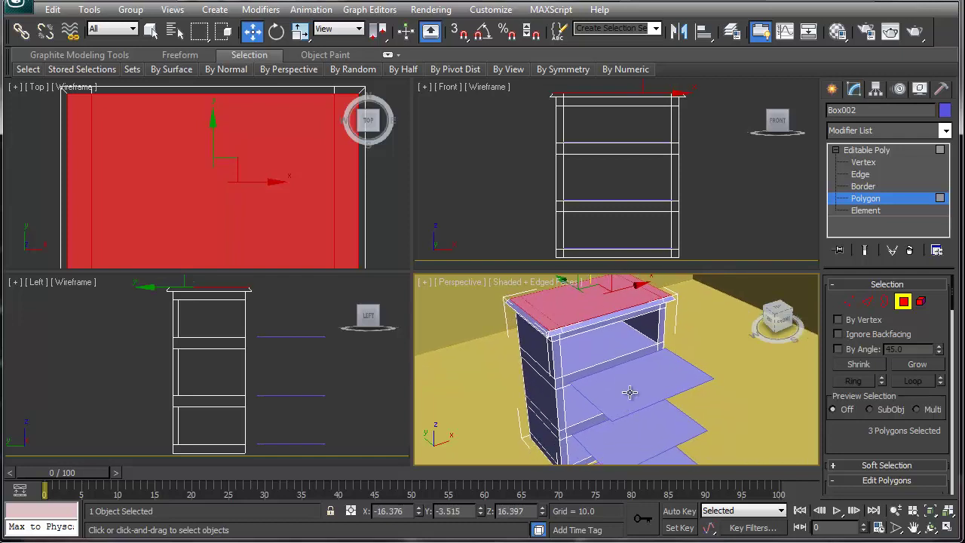
left_click(902, 303)
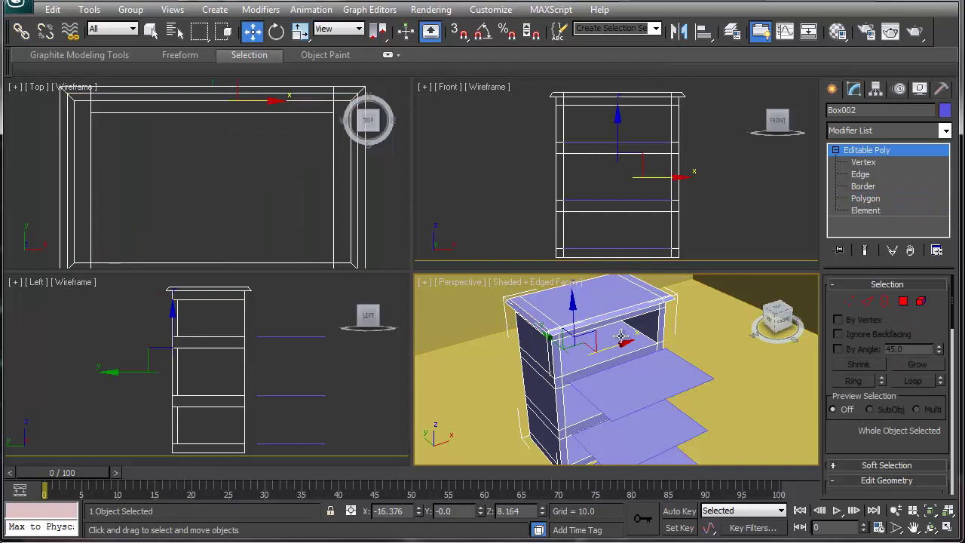
Inset all three polygons of the cloned compartment floors to leave a narrow rim around each
left_click(634, 396)
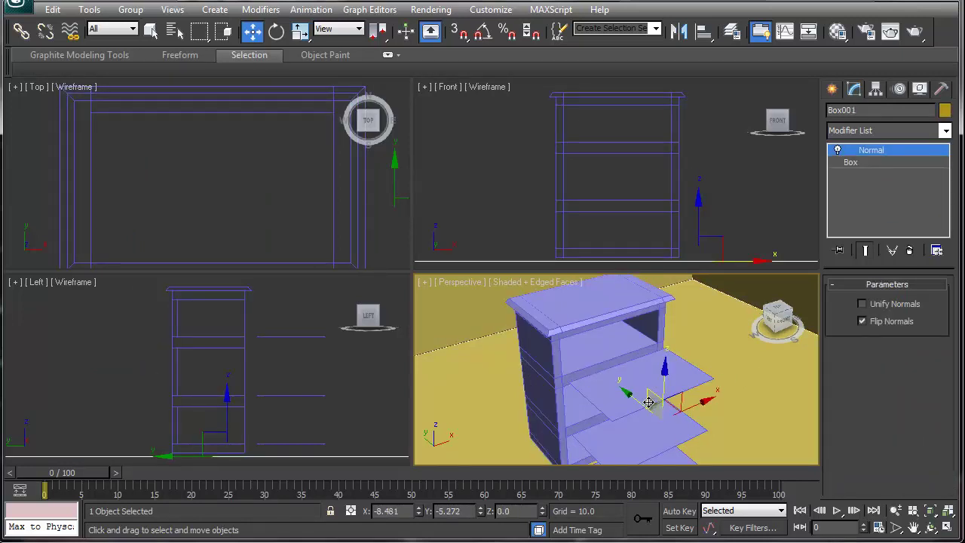
left_click(697, 375)
scroll(660, 396, "up", 3)
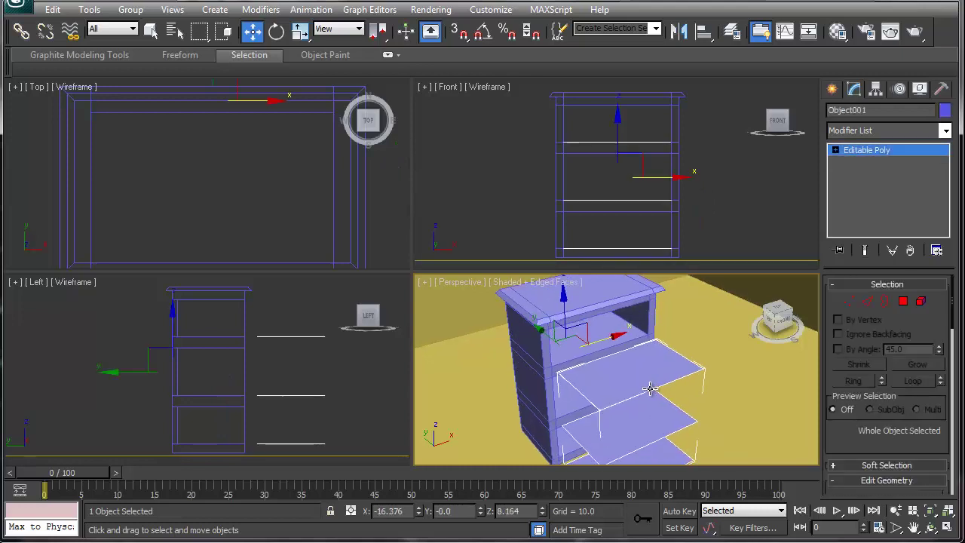
key("alt+w")
middle_click_drag(440, 366, 468, 297)
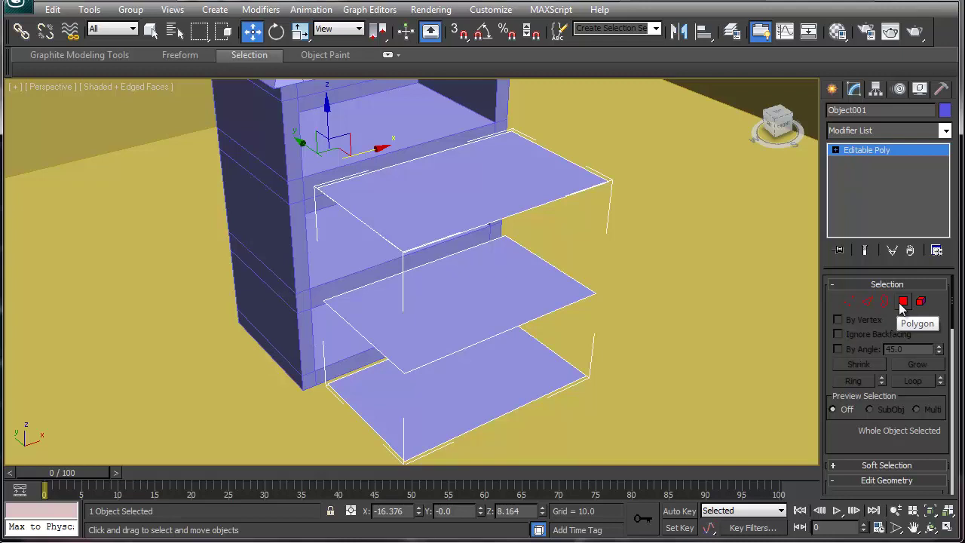
left_click(903, 302)
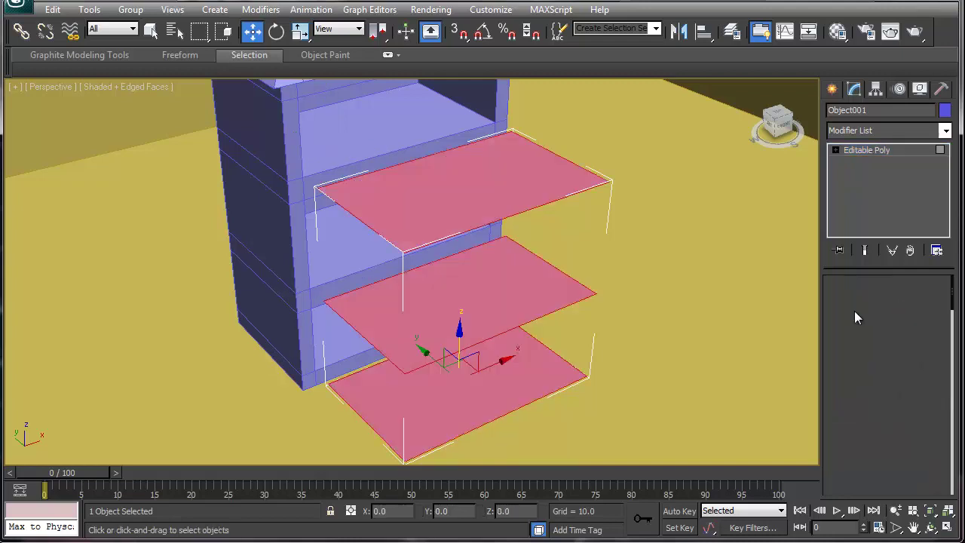
right_click(512, 194)
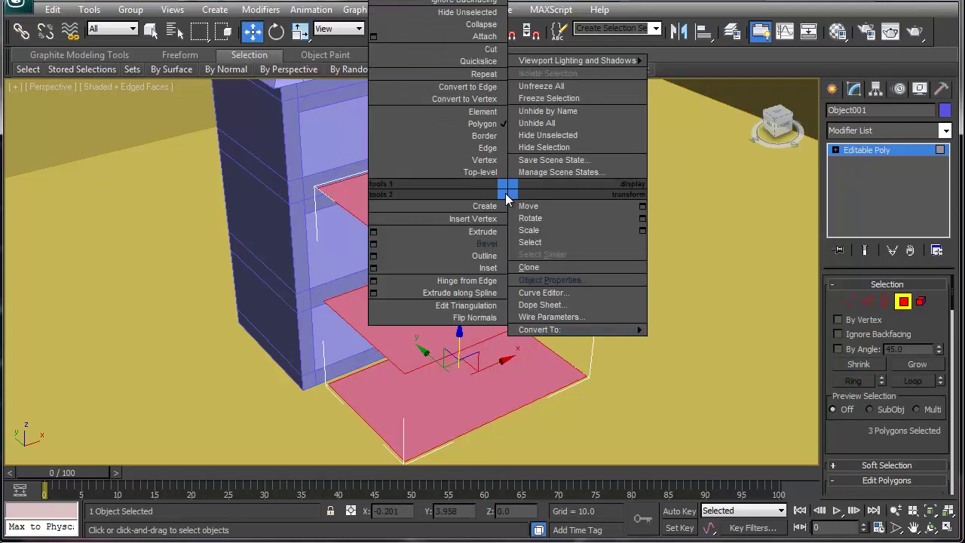
left_click(487, 269)
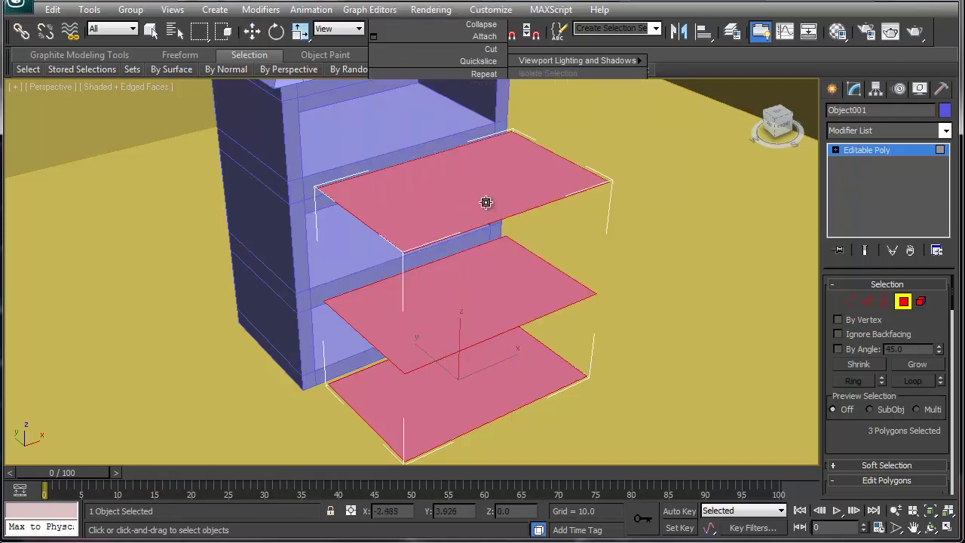
left_click_drag(485, 204, 485, 204)
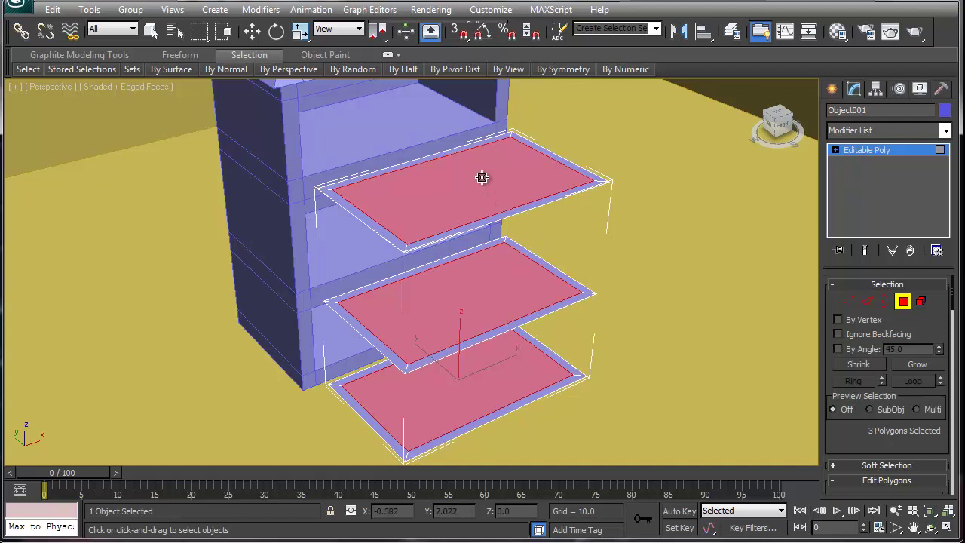
key("w")
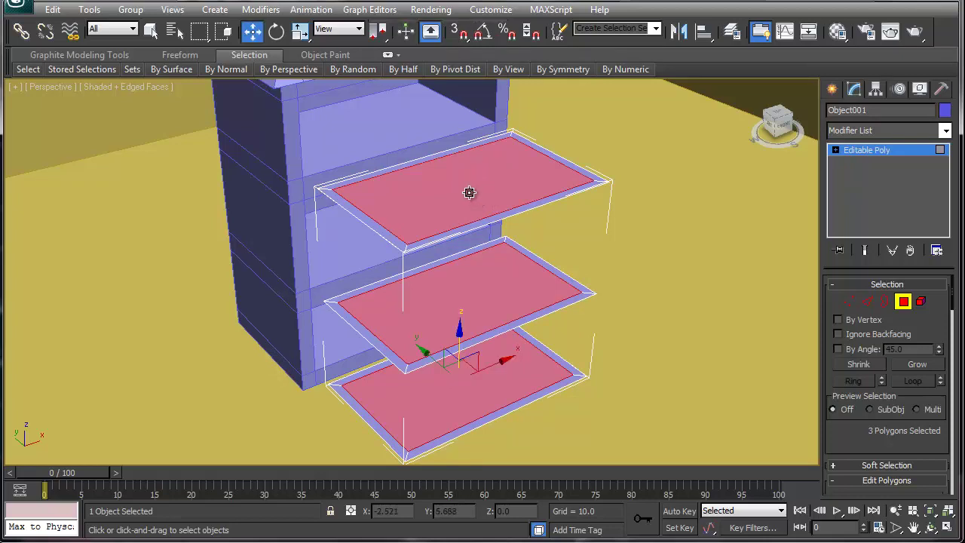
Invert the polygon selection to the rims and extrude them upward into drawer walls almost as high as the compartments
right_click(466, 194)
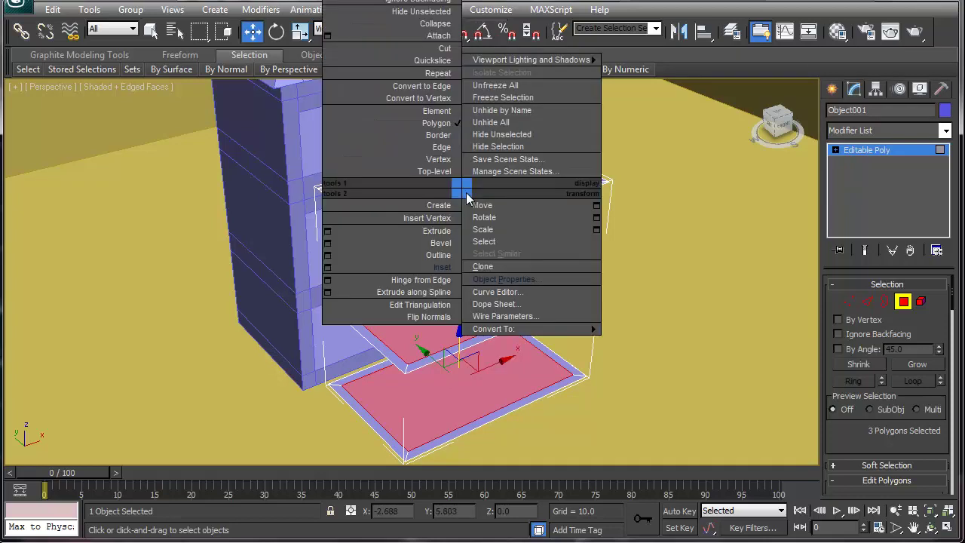
left_click(437, 230)
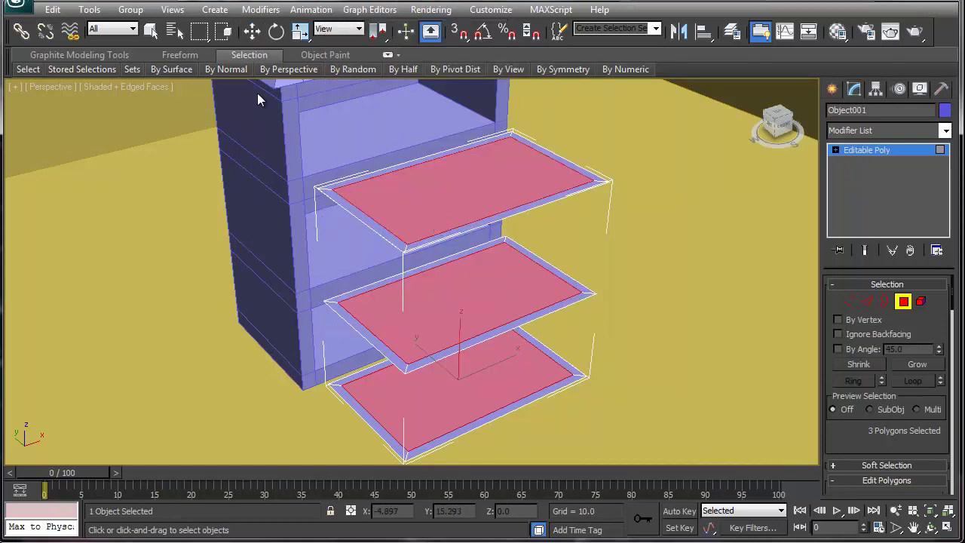
left_click(55, 10)
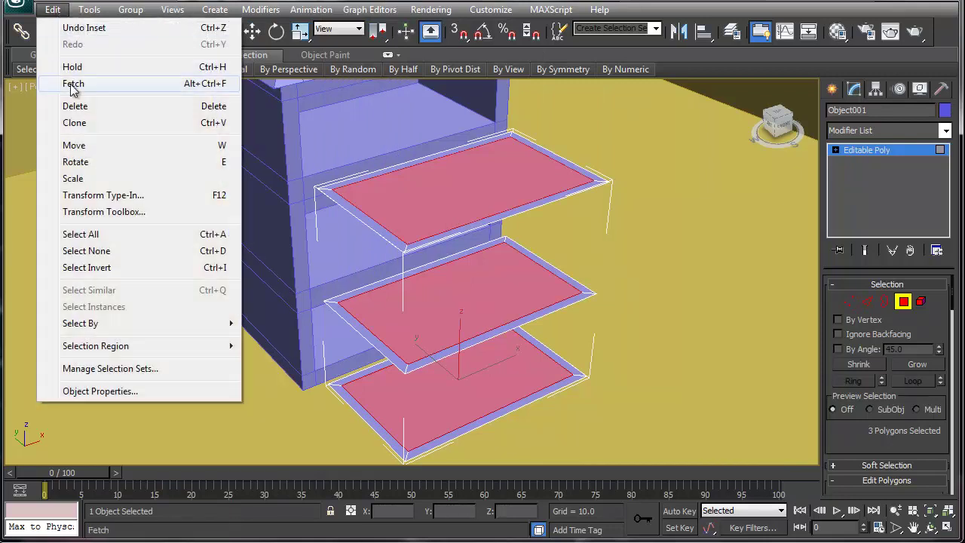
left_click(103, 267)
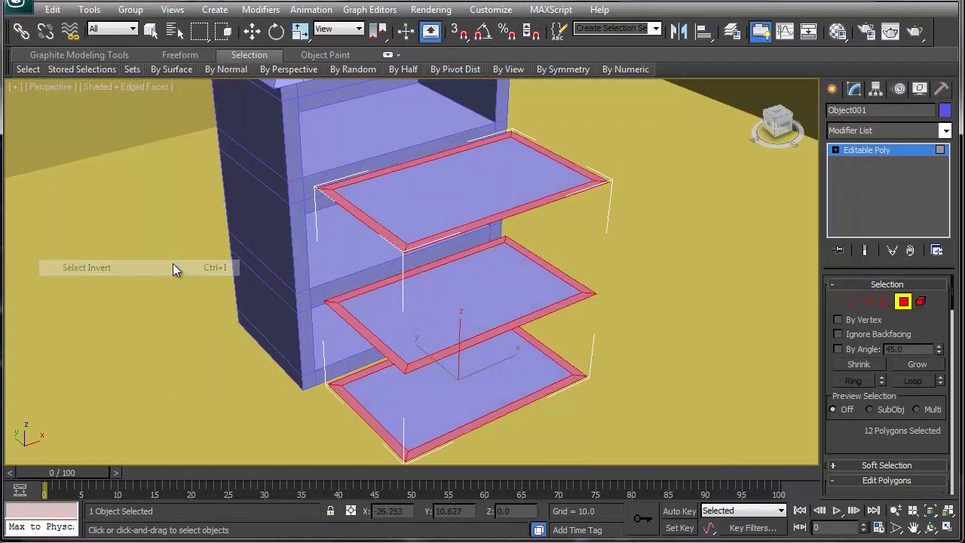
left_click_drag(432, 240, 436, 232)
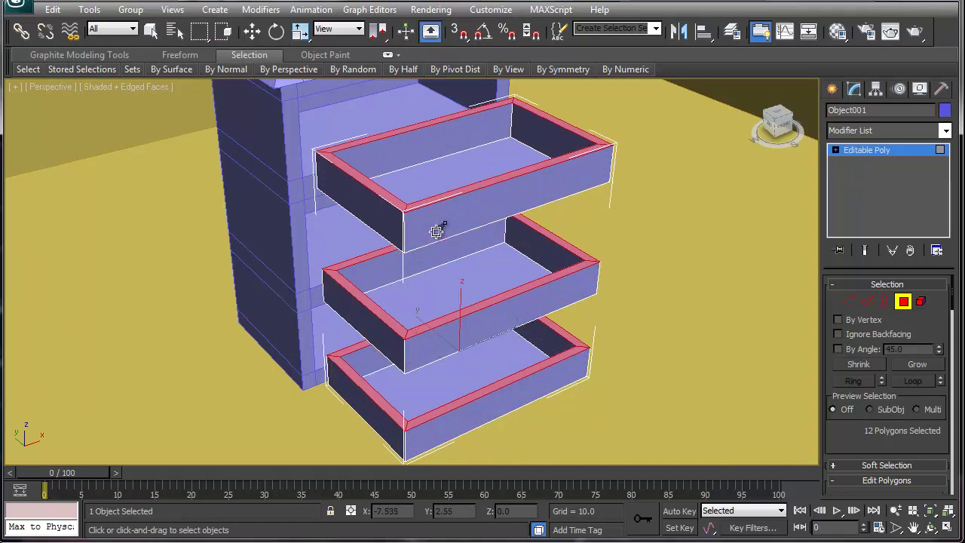
key("ctrl+z")
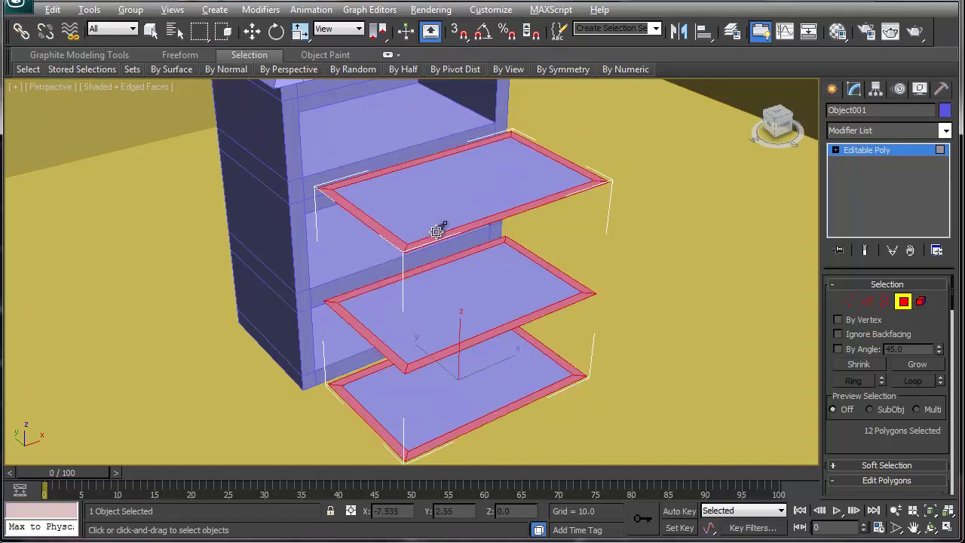
key("alt+w")
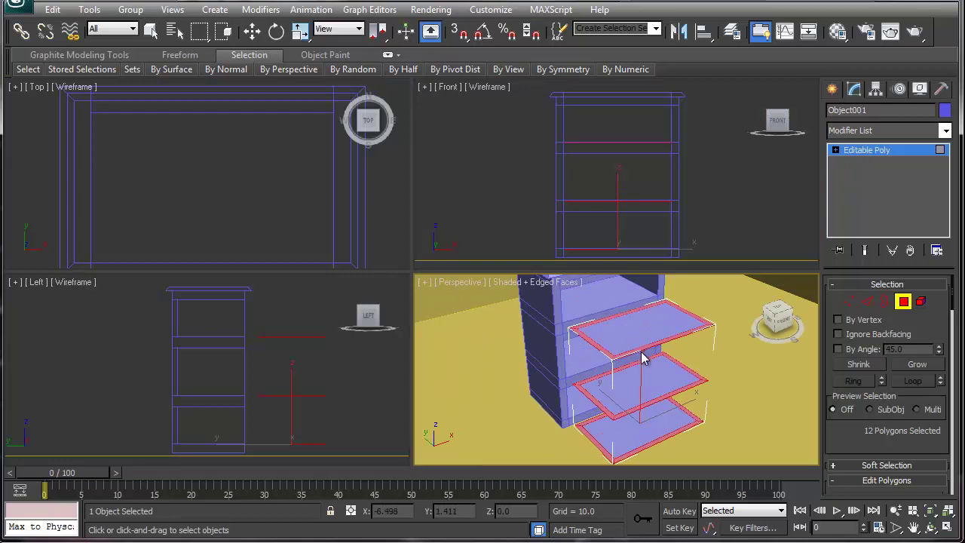
left_click_drag(642, 348, 641, 341)
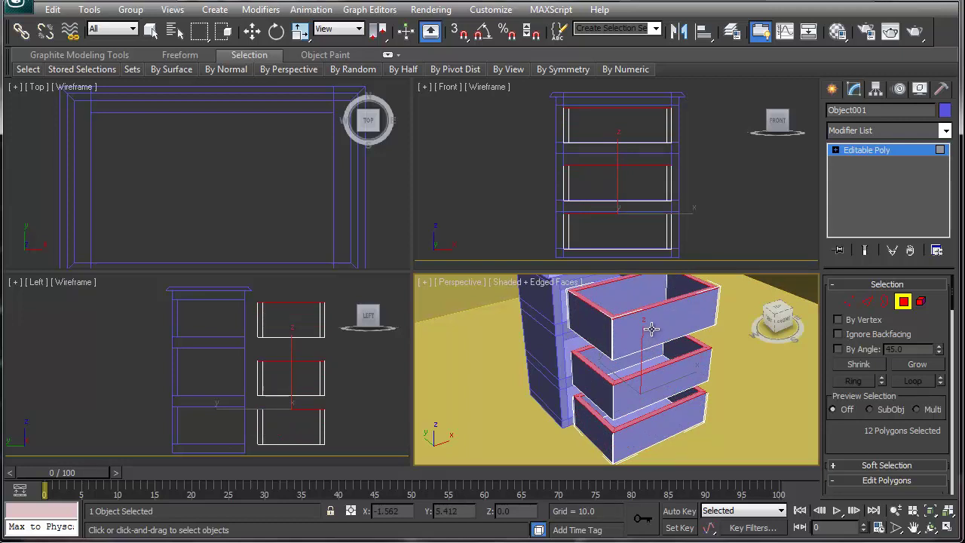
Bevel the front polygons of the three drawers outward into overhanging drawer fronts with tapered edges, and leave polygon editing
left_click(652, 330)
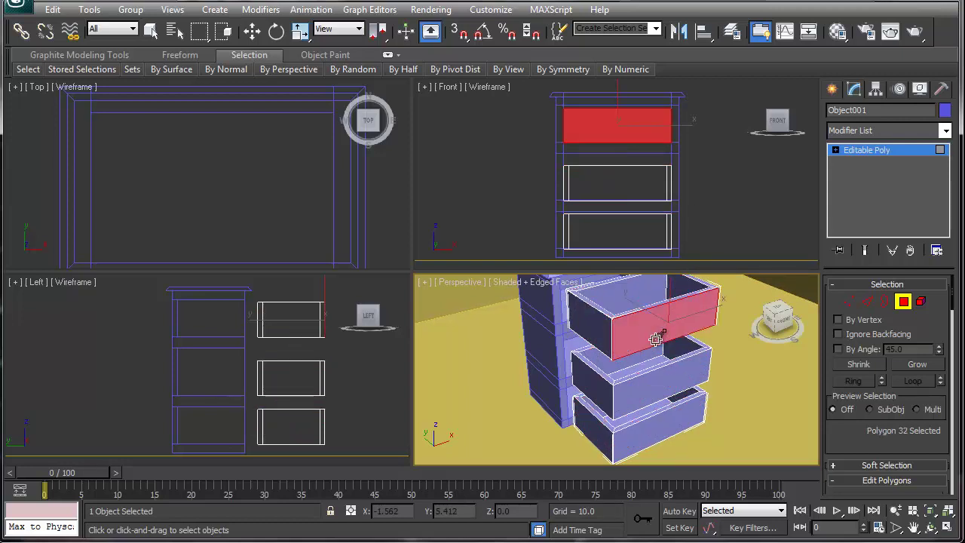
left_click(659, 395, "ctrl")
left_click(653, 427, "ctrl")
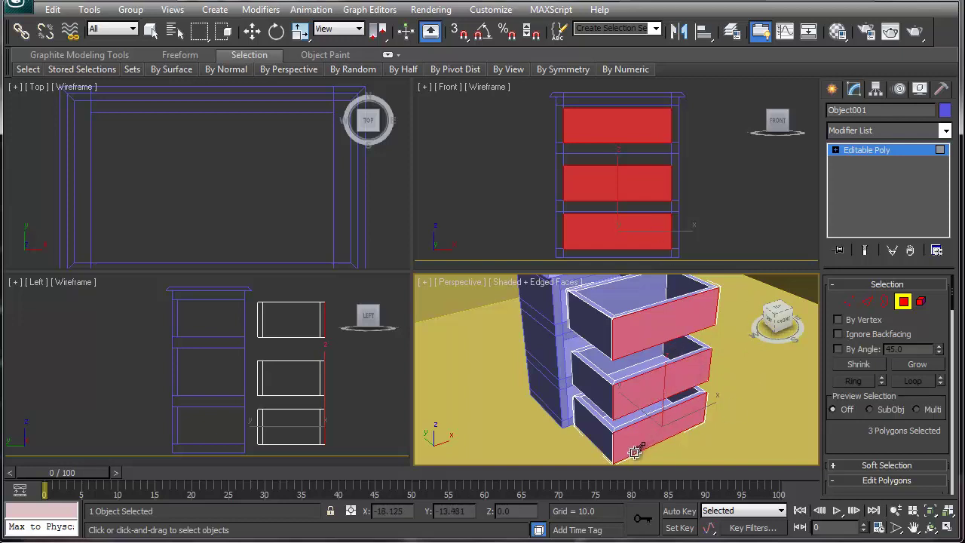
key("w")
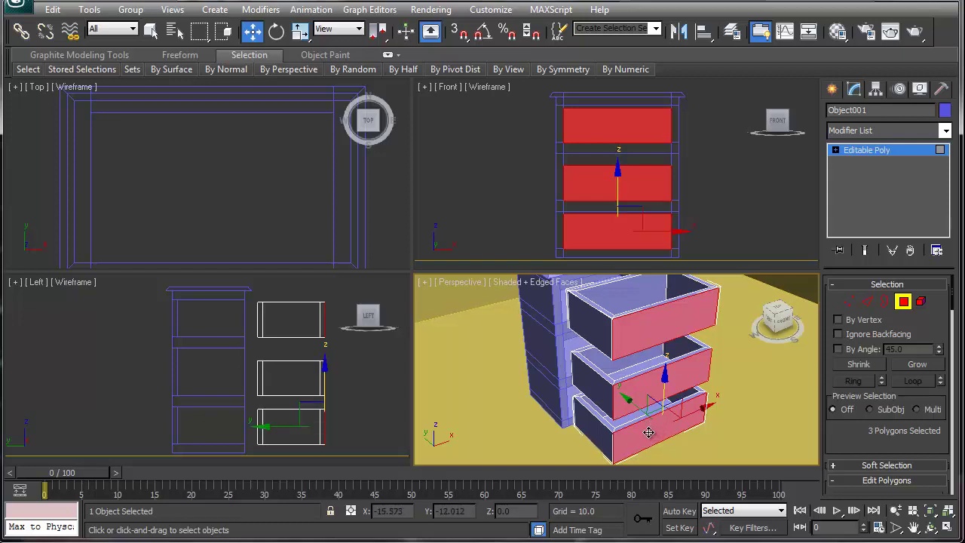
right_click(646, 428)
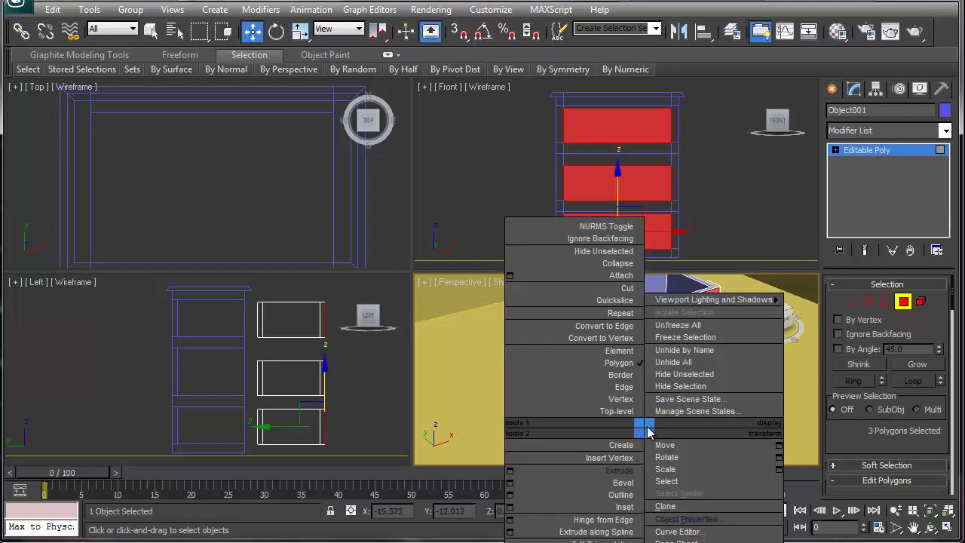
left_click(619, 483)
left_click_drag(632, 431, 634, 440)
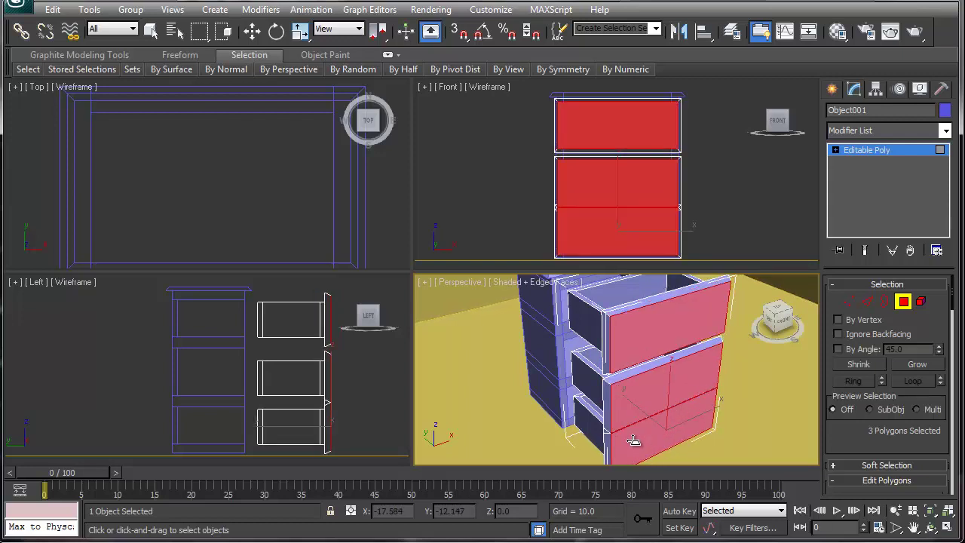
left_click(903, 301)
Detach the upper drawer element as a separate object named Object002
left_click(920, 302)
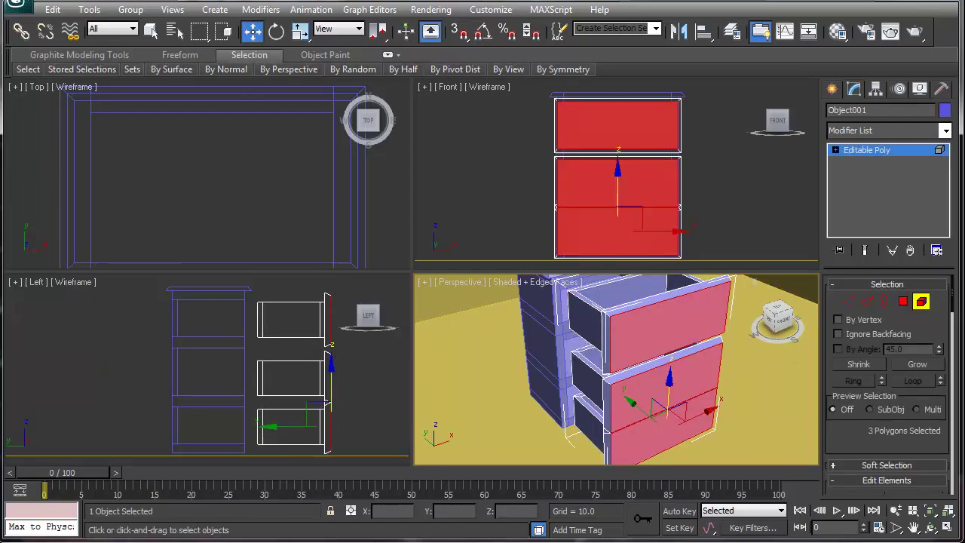
left_click(308, 322)
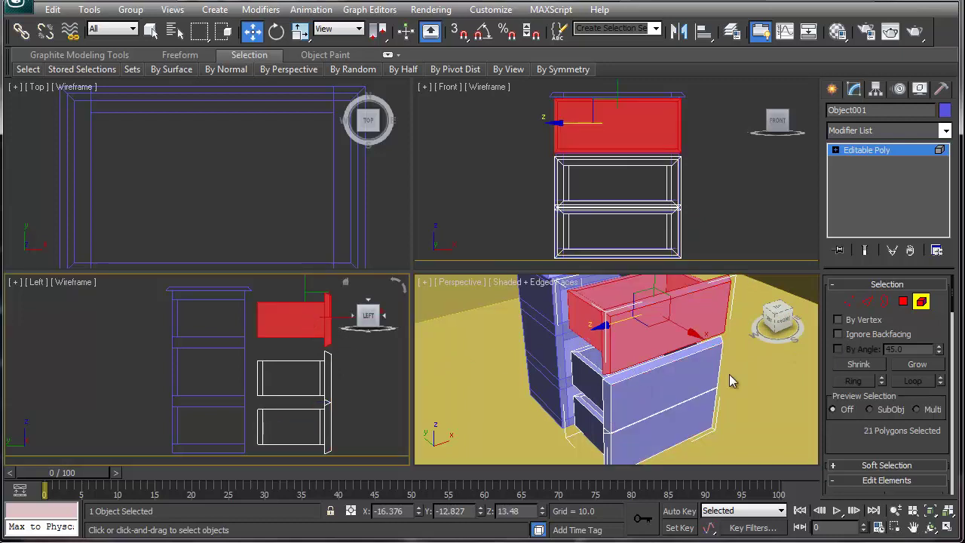
left_click_drag(901, 447, 892, 368)
scroll(898, 392, "down", 5)
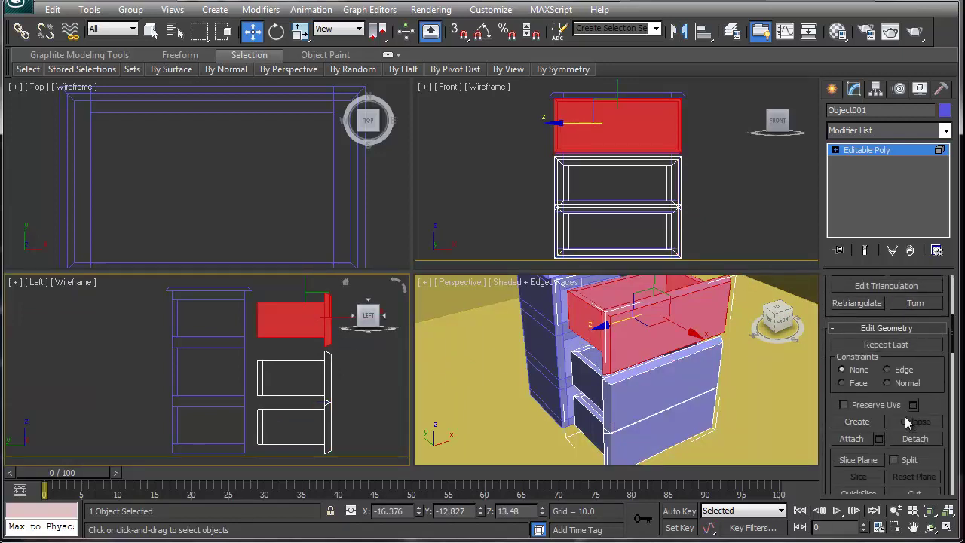
left_click(914, 440)
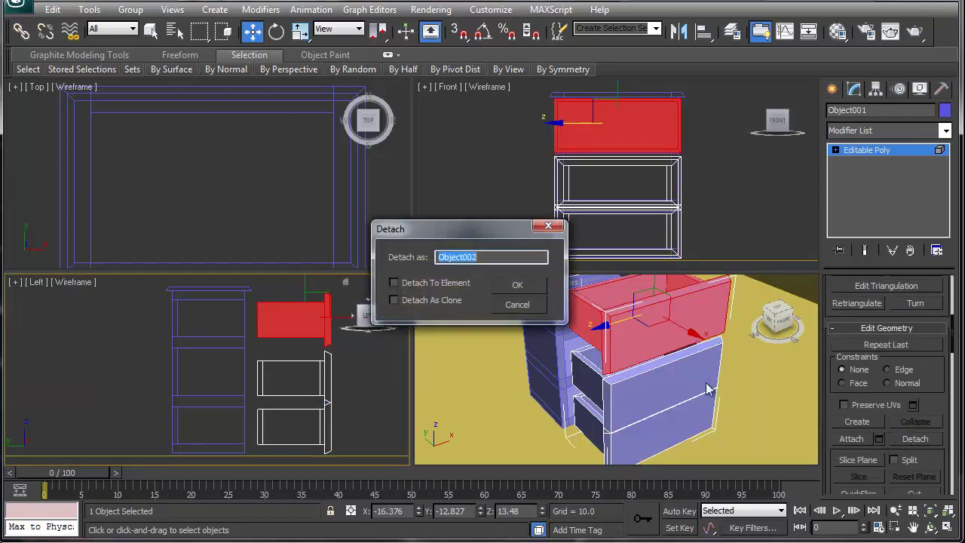
left_click(516, 284)
Detach the middle drawer element as a separate object with the default name, and leave element editing
left_click(623, 387)
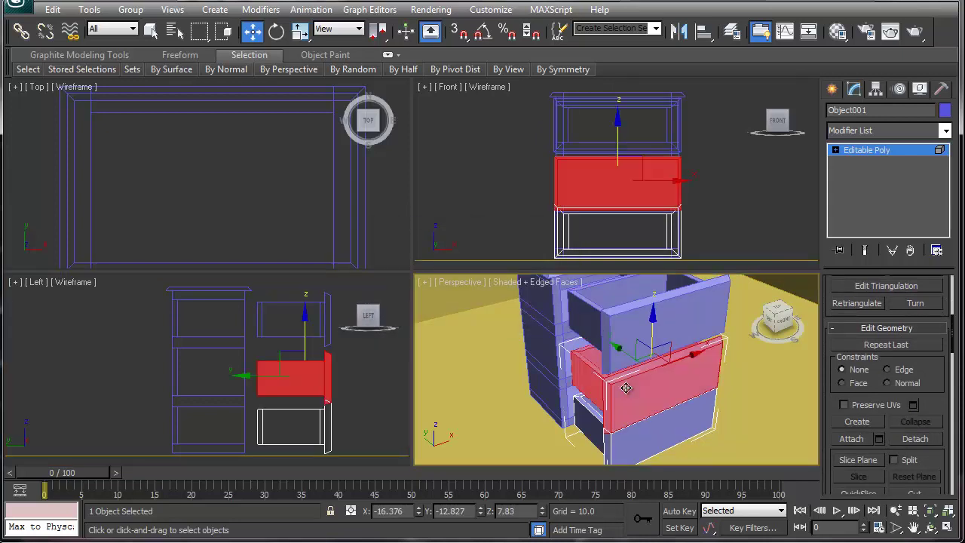
left_click(915, 440)
left_click(517, 285)
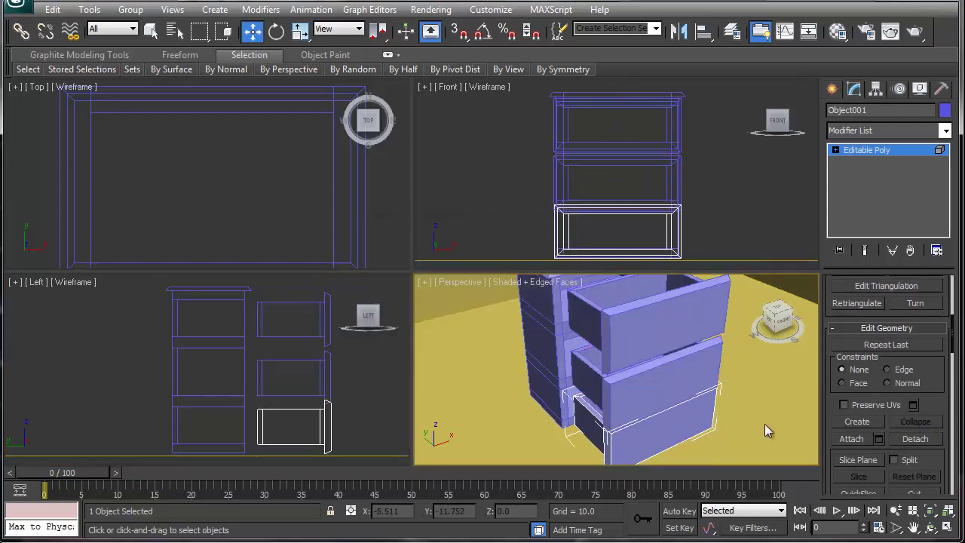
left_click(663, 424)
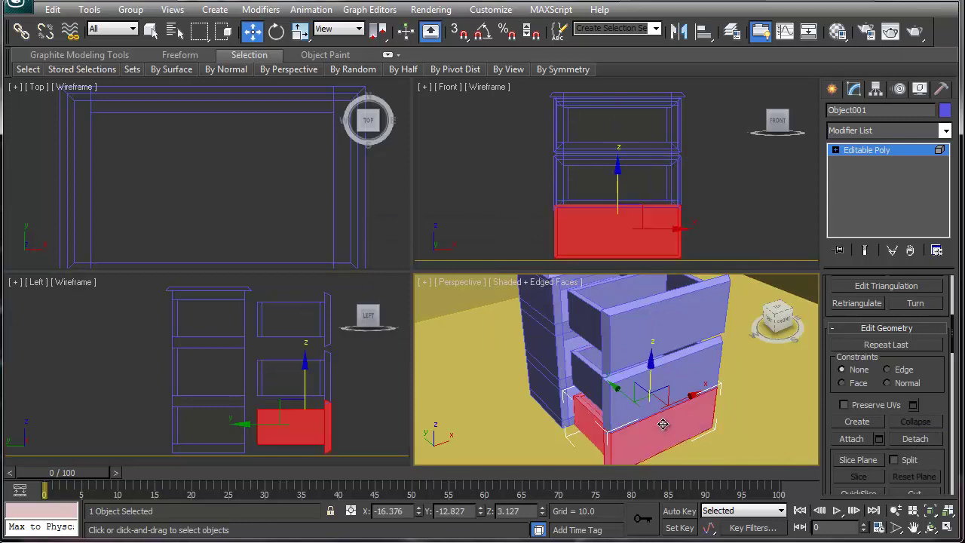
left_click(263, 424)
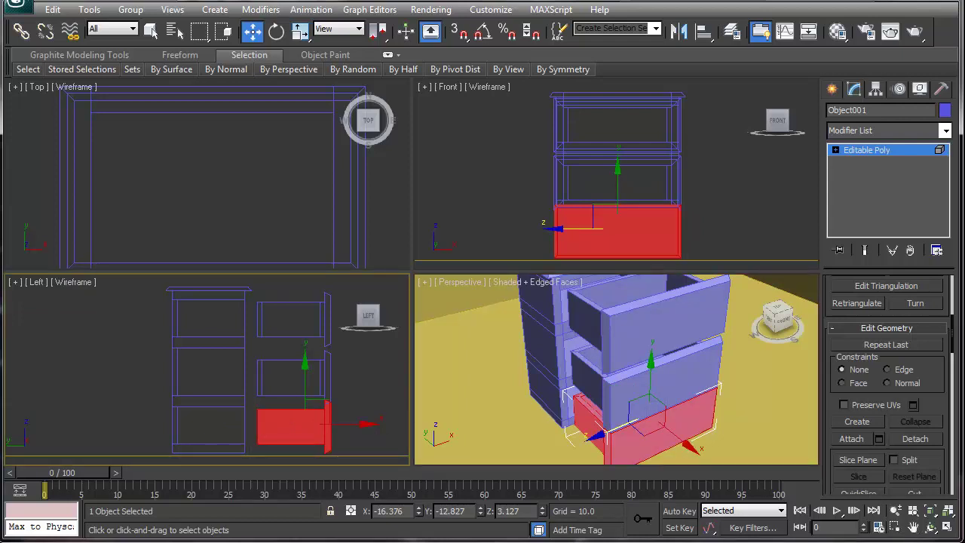
left_click(896, 151)
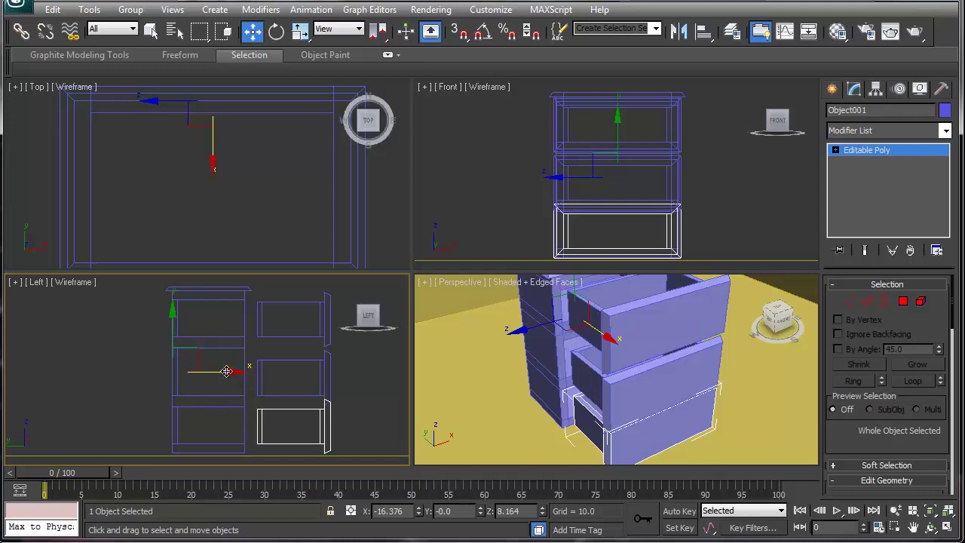
Slide the bottom, upper and middle drawers about 7.6 units back into their cabinet compartments, one after another
left_click_drag(225, 371, 147, 369)
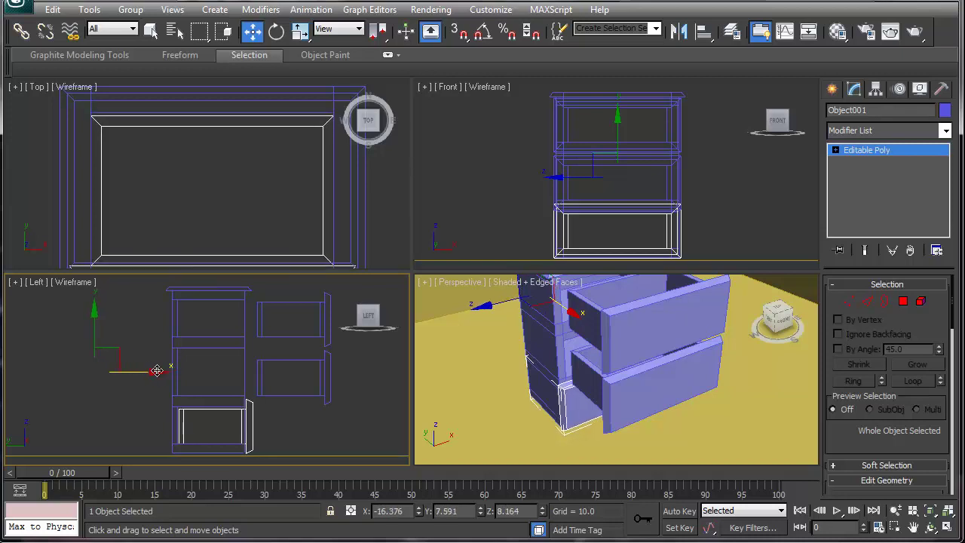
left_click(643, 333)
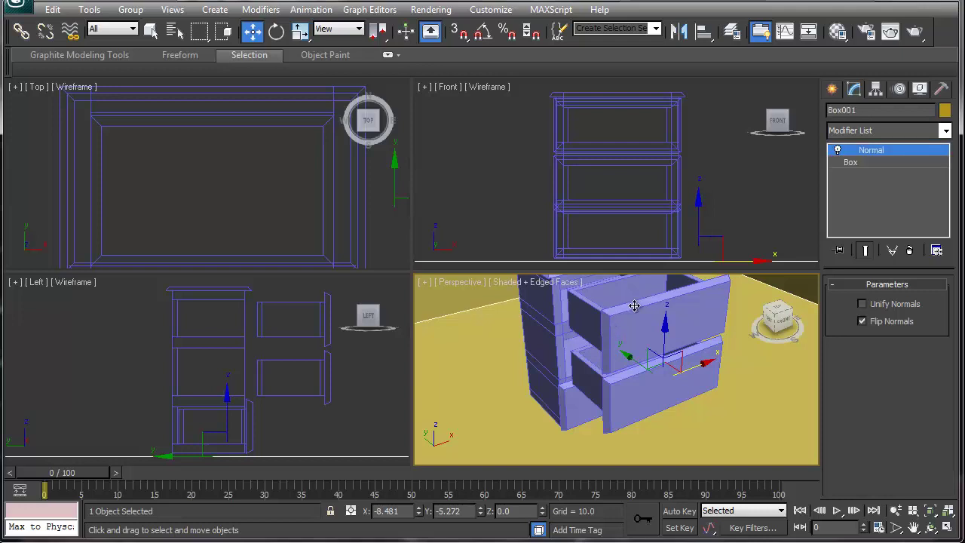
scroll(750, 383, "down", 3)
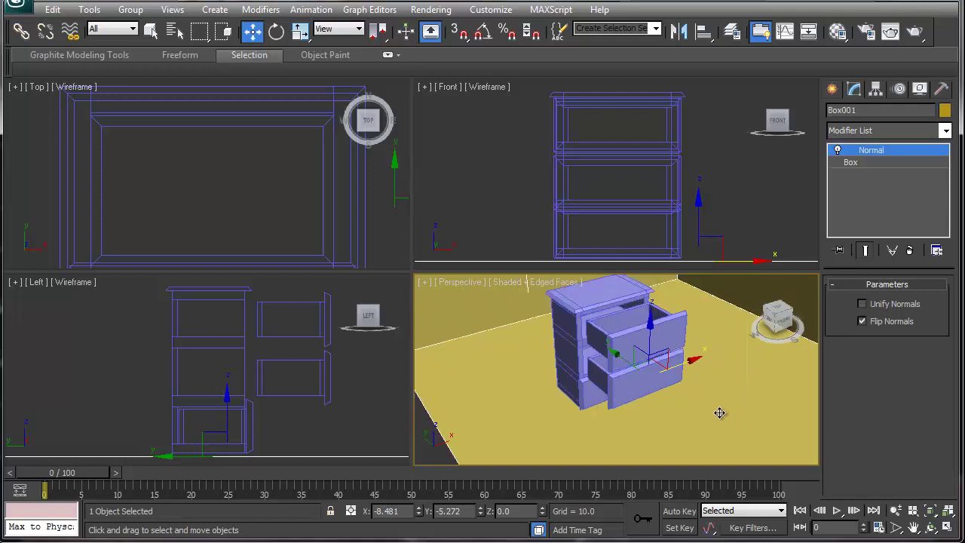
left_click(674, 328)
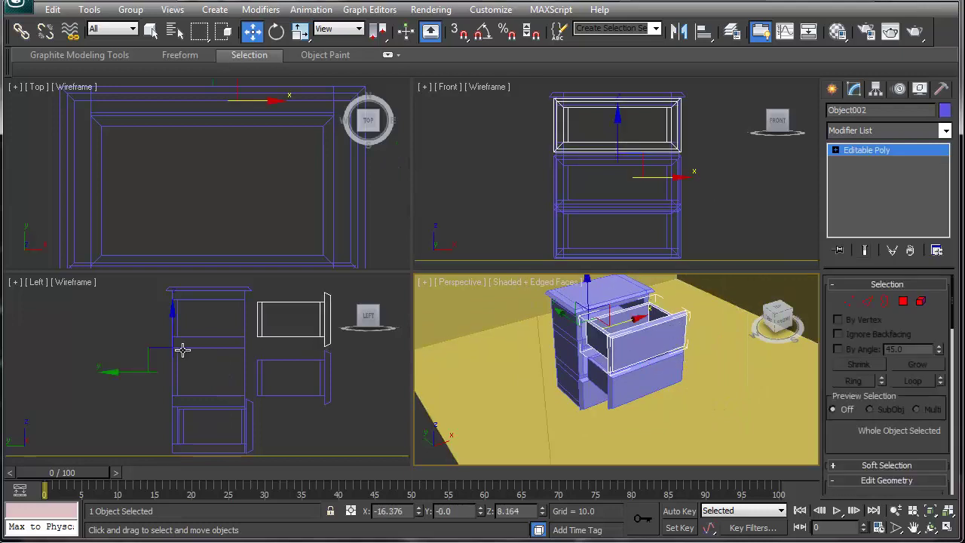
right_click(144, 384)
left_click_drag(215, 372, 137, 377)
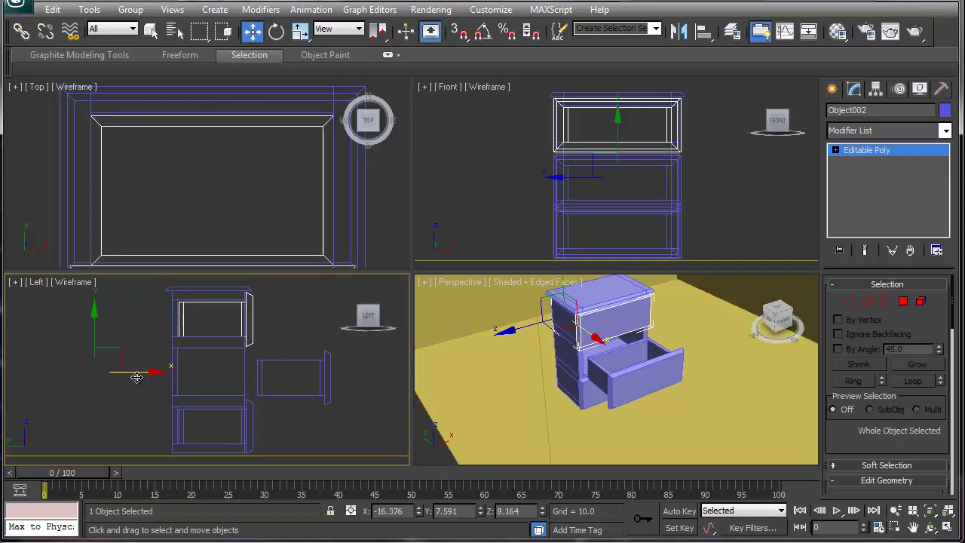
left_click(303, 390)
left_click(310, 395)
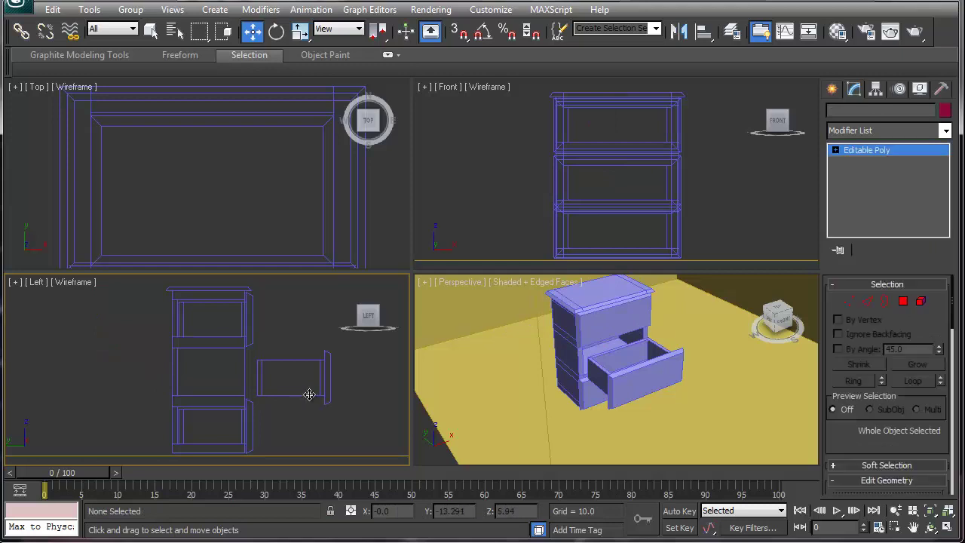
left_click_drag(215, 373, 138, 378)
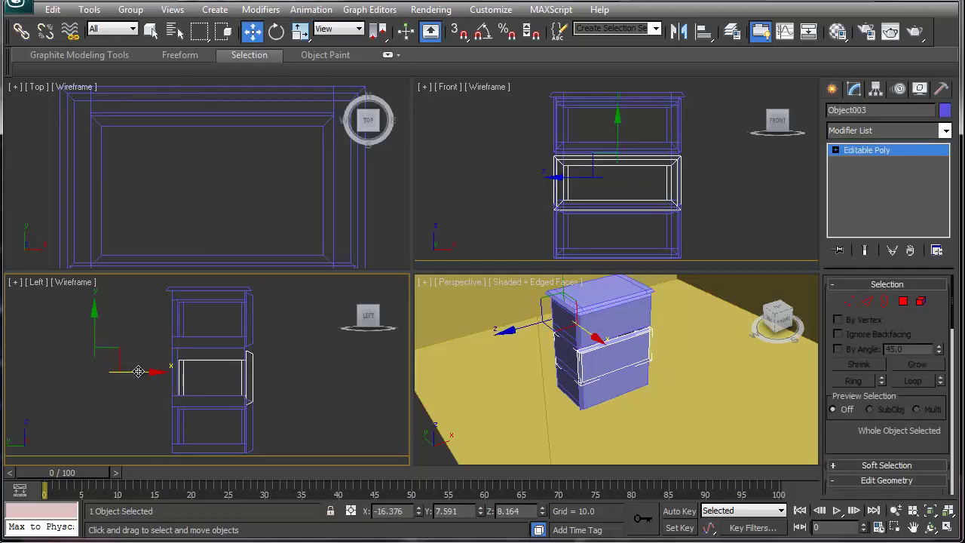
Raise the middle drawer about 0.6 units and the upper drawer about 0.4 units inside the cabinet
left_click_drag(93, 329, 92, 326)
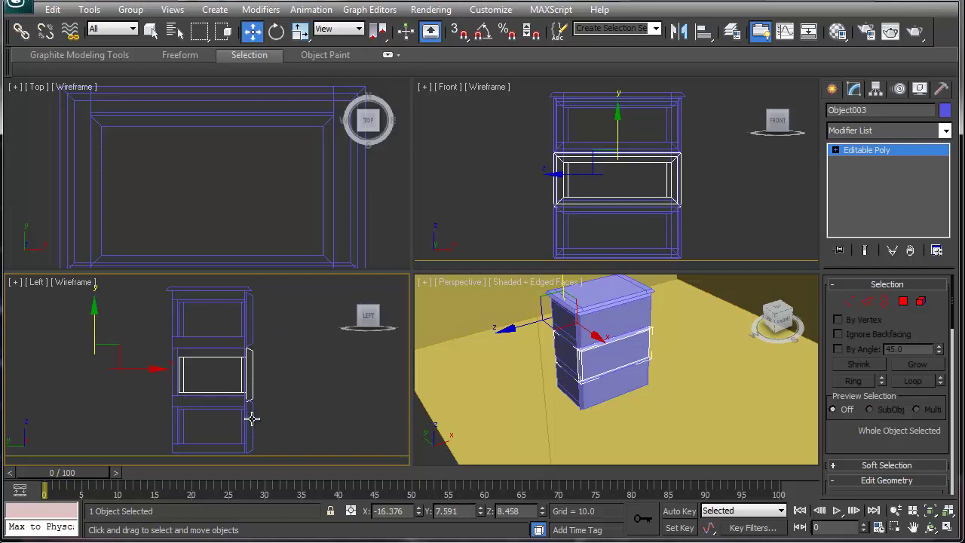
left_click_drag(95, 325, 94, 323)
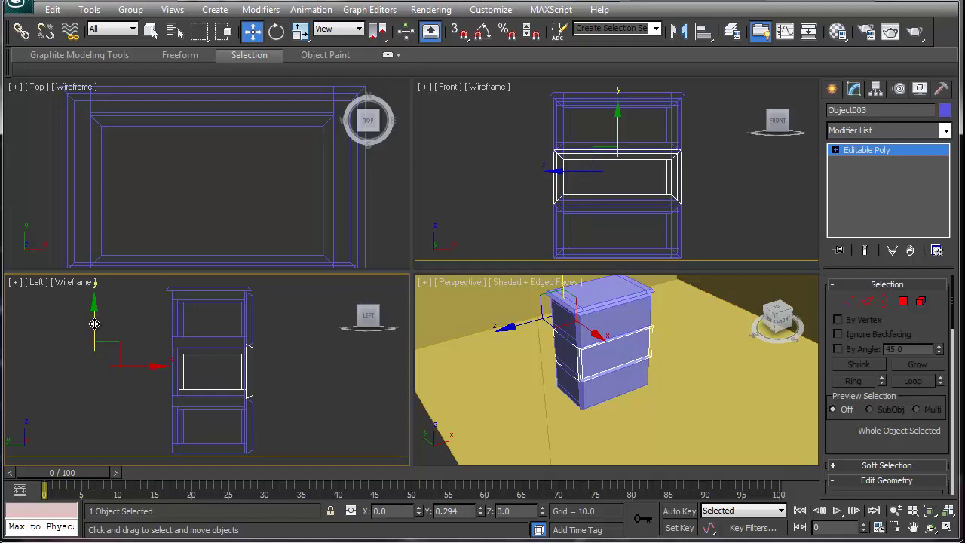
left_click(251, 316)
left_click_drag(95, 326, 96, 321)
Fit the cabinet's middle compartment to its drawer by raising the floor vertices and lowering the ceiling vertices slightly
left_click(172, 346)
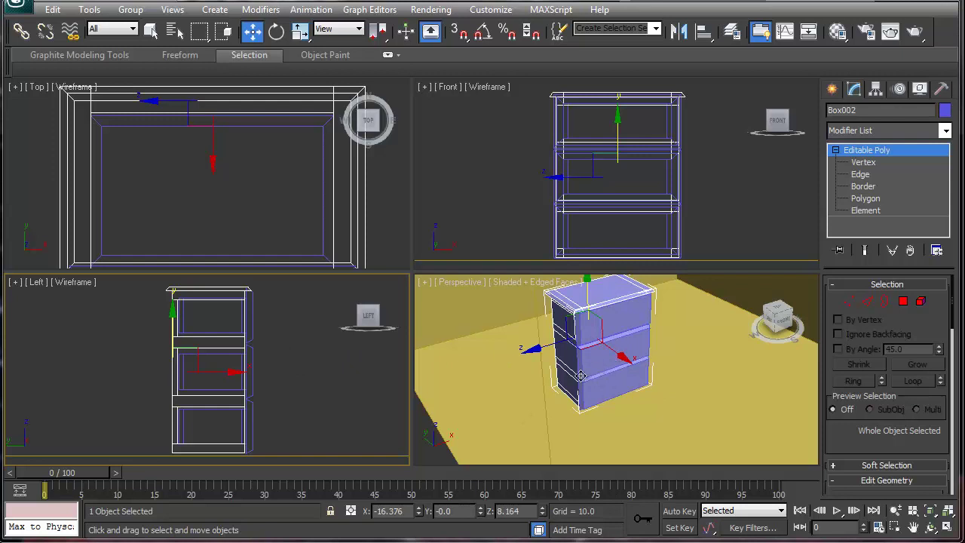
key("alt+w")
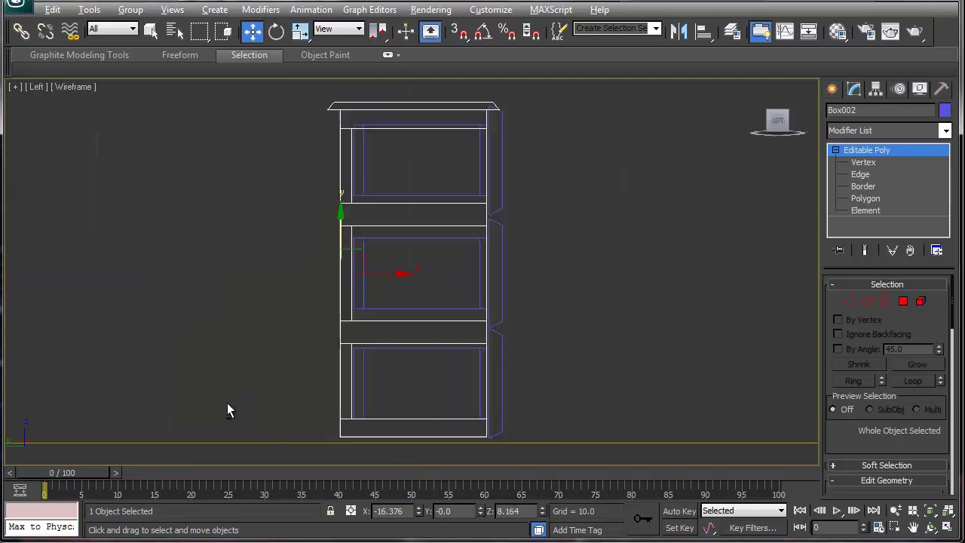
middle_click_drag(396, 372, 379, 365)
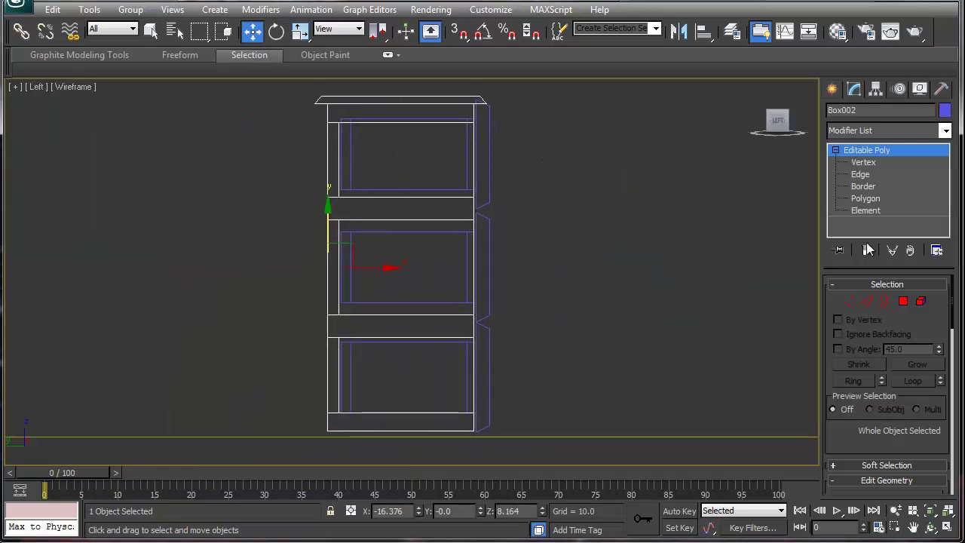
left_click(848, 302)
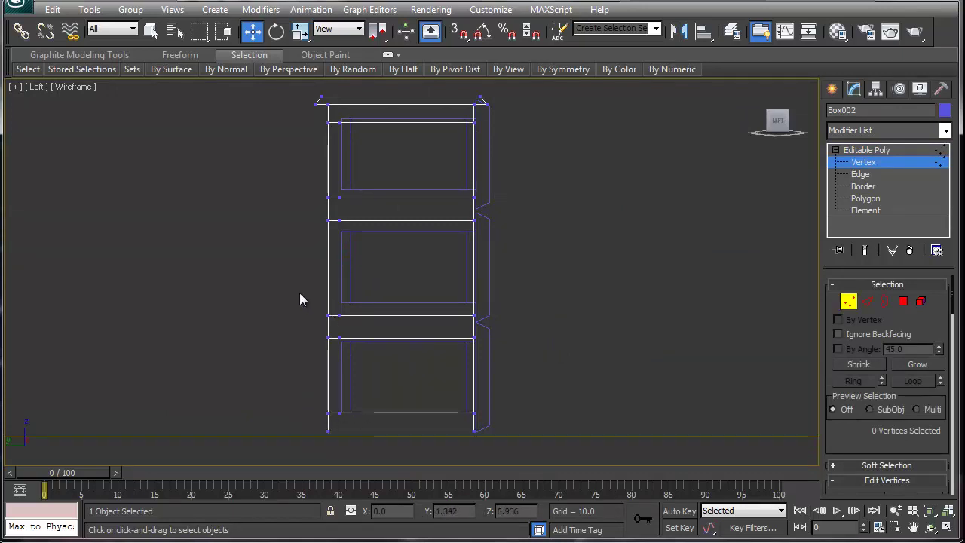
left_click_drag(303, 294, 496, 332)
left_click_drag(391, 272, 390, 265)
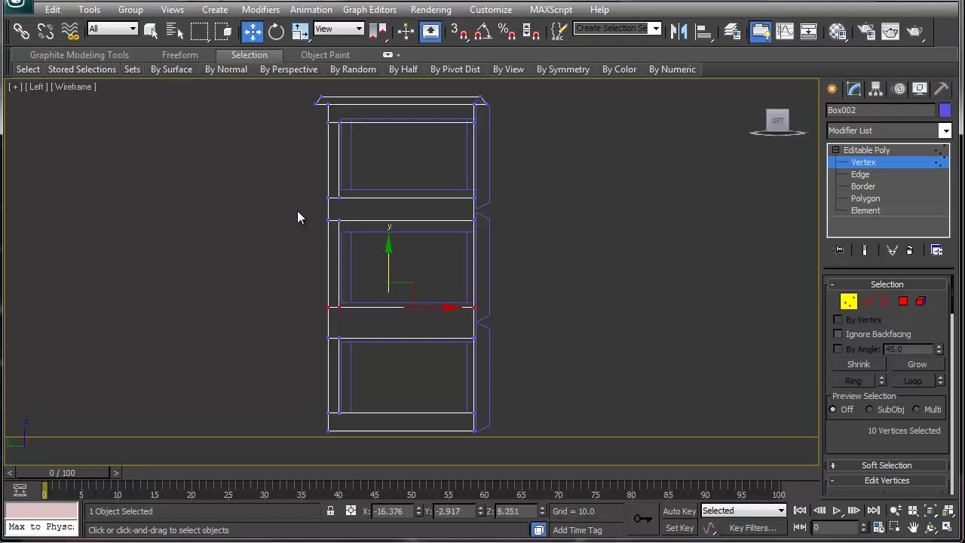
left_click_drag(506, 239, 506, 240)
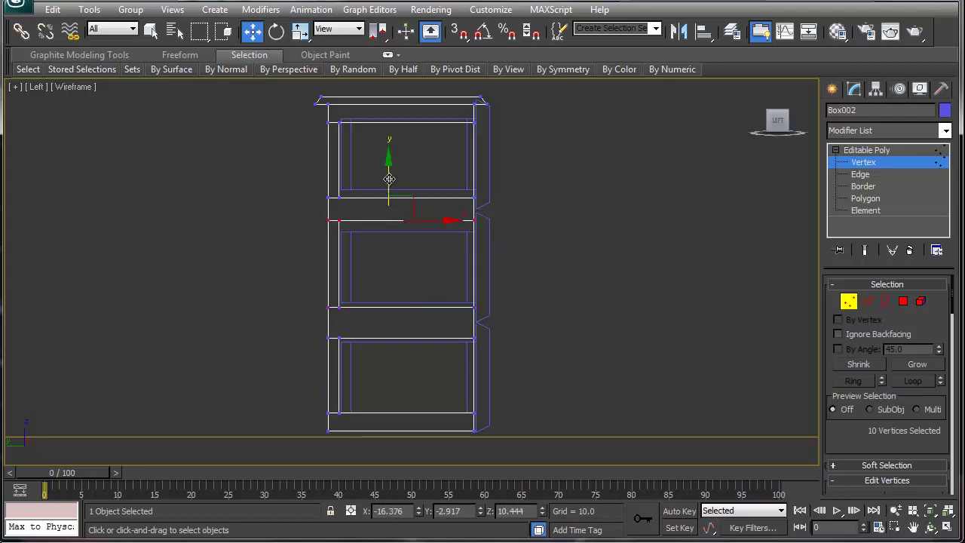
left_click_drag(389, 179, 388, 182)
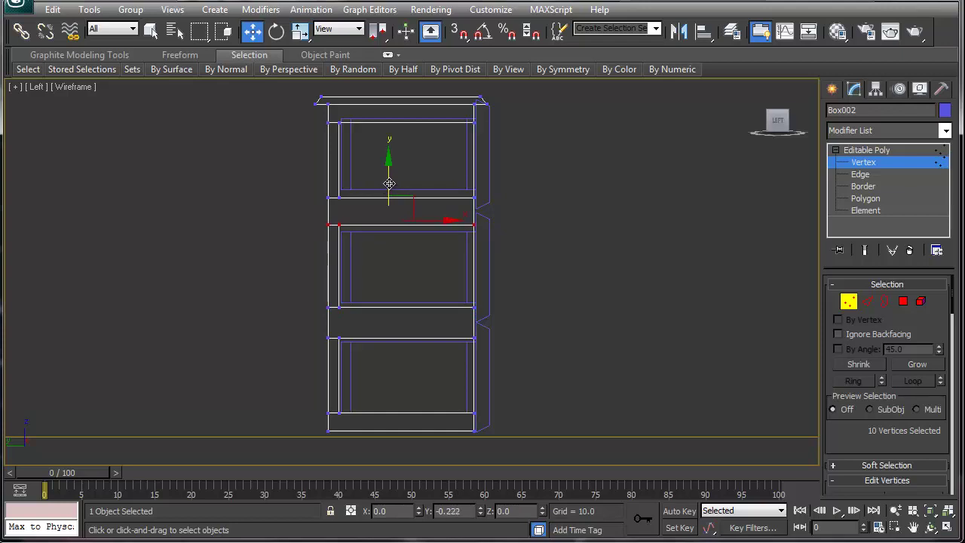
Raise the cabinet's upper compartment and top vertices slightly to fit the upper drawer, and leave vertex editing
left_click_drag(310, 112, 524, 207)
left_click_drag(394, 90, 393, 83)
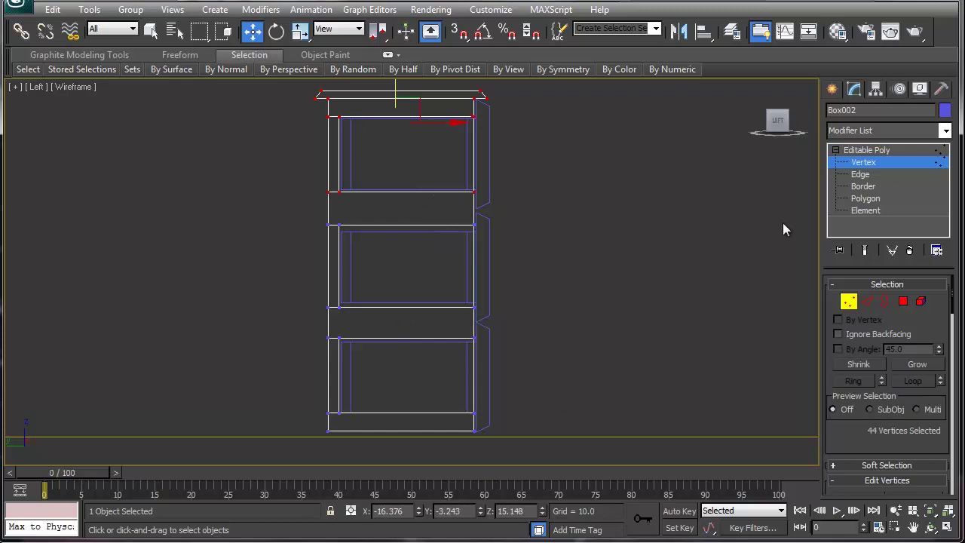
left_click(868, 164)
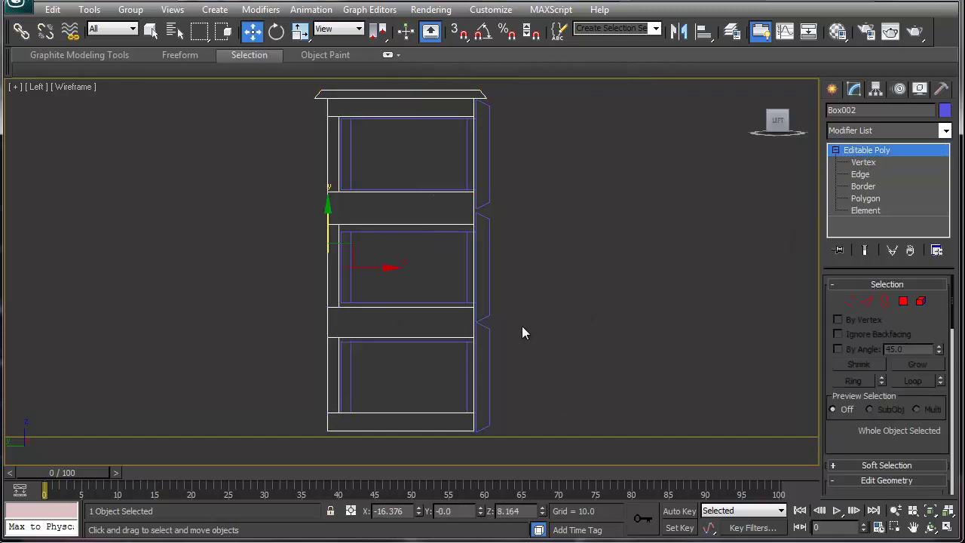
key("alt+w")
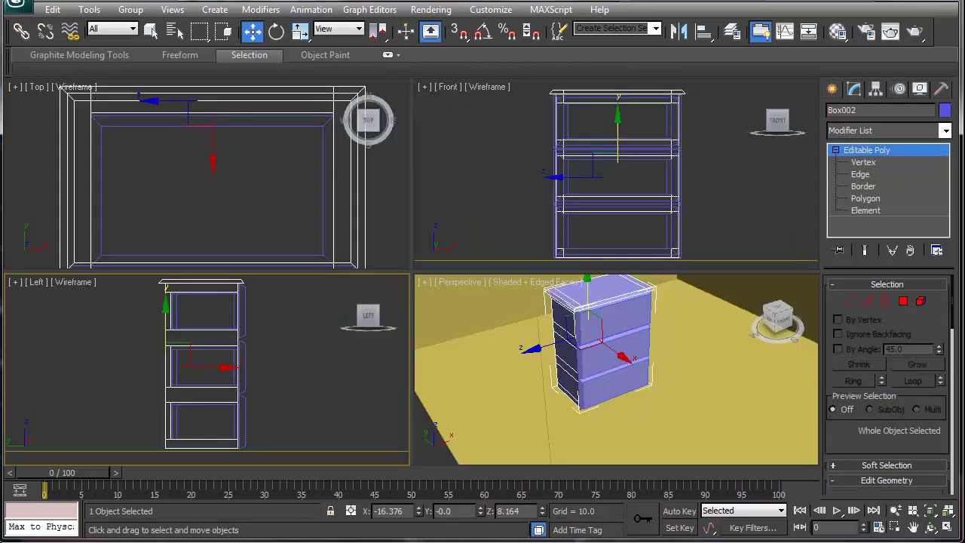
Center the middle drawer's pivot to the object, affecting the pivot only
middle_click_drag(604, 385, 742, 376, "alt")
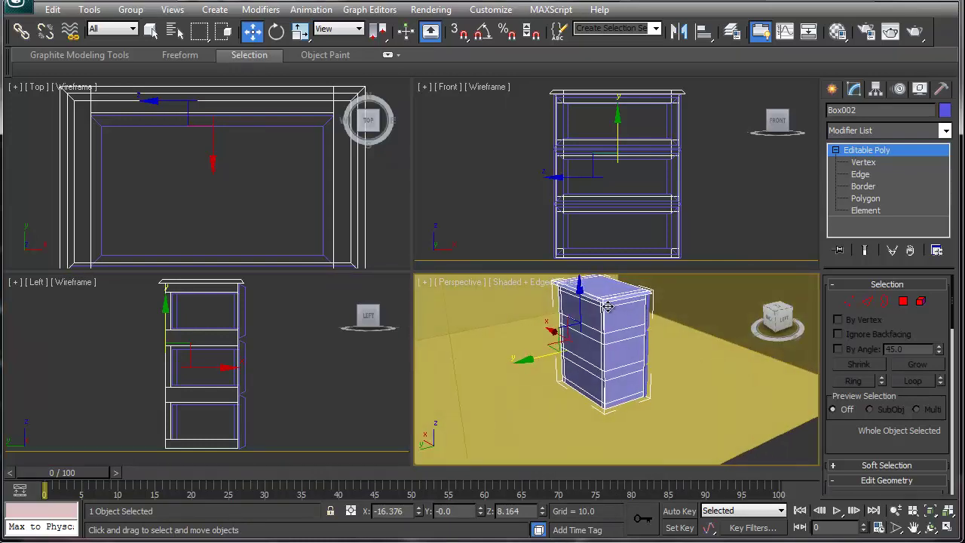
middle_click_drag(656, 388, 498, 371, "alt")
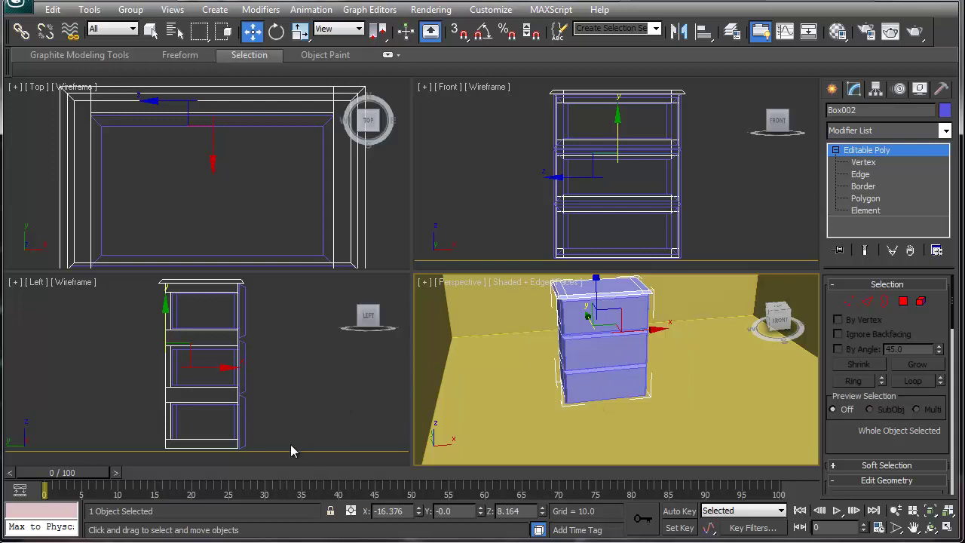
left_click(606, 355)
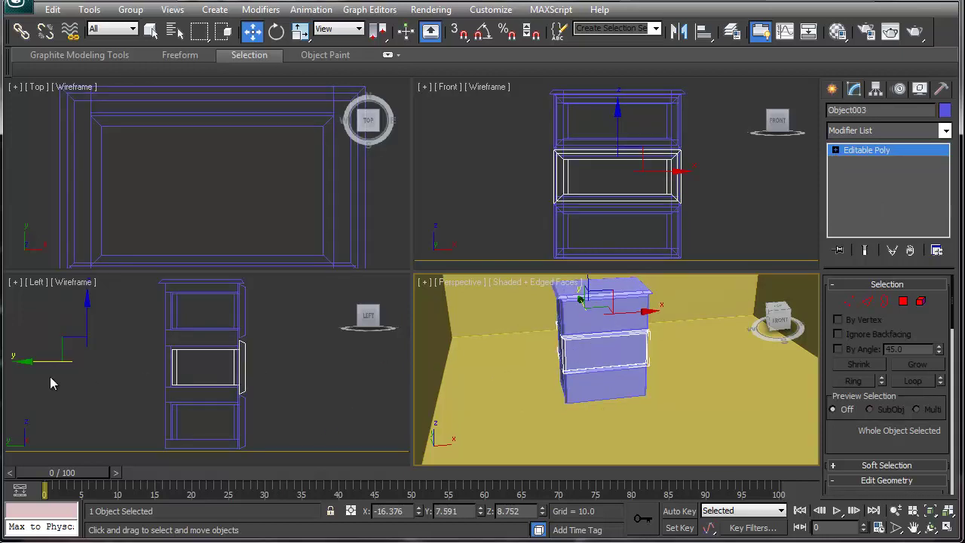
left_click(900, 89)
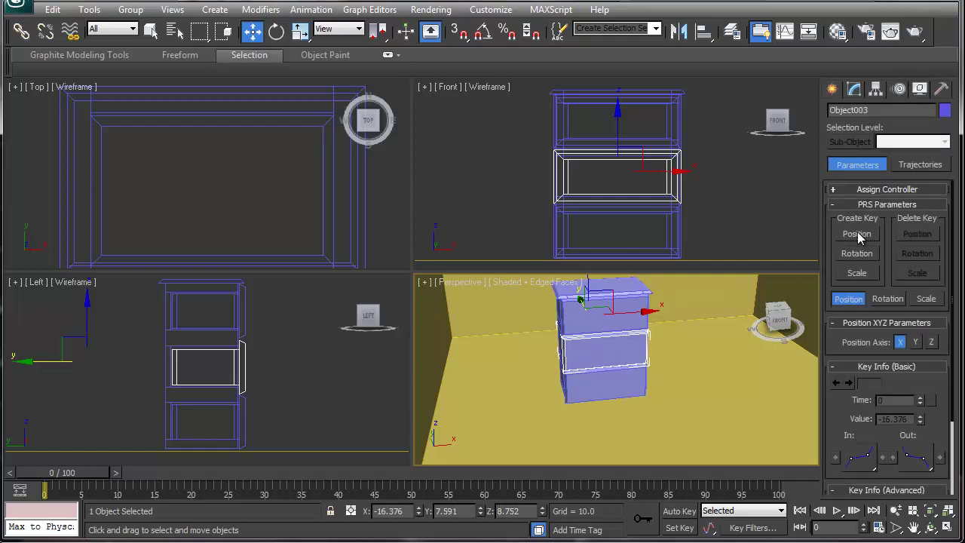
left_click(878, 89)
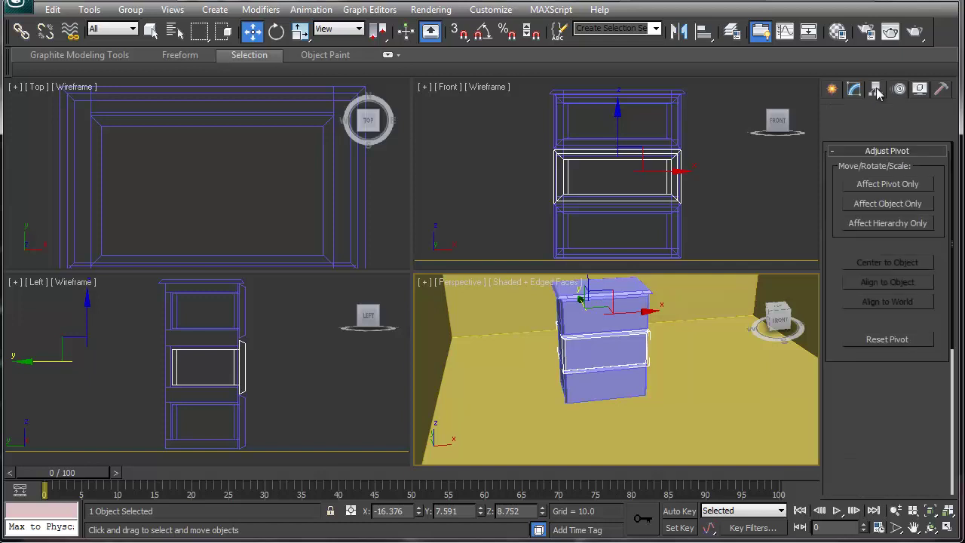
left_click(890, 188)
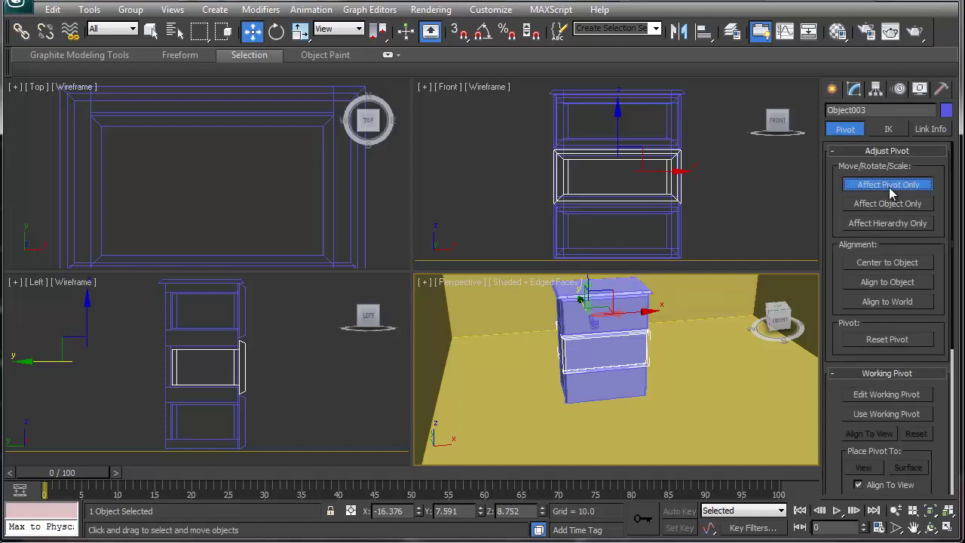
left_click(885, 284)
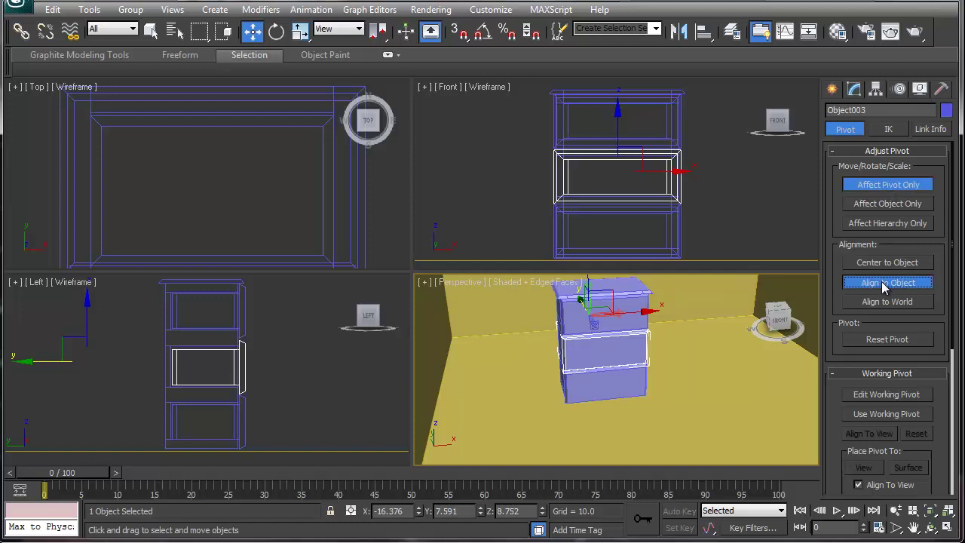
left_click(884, 264)
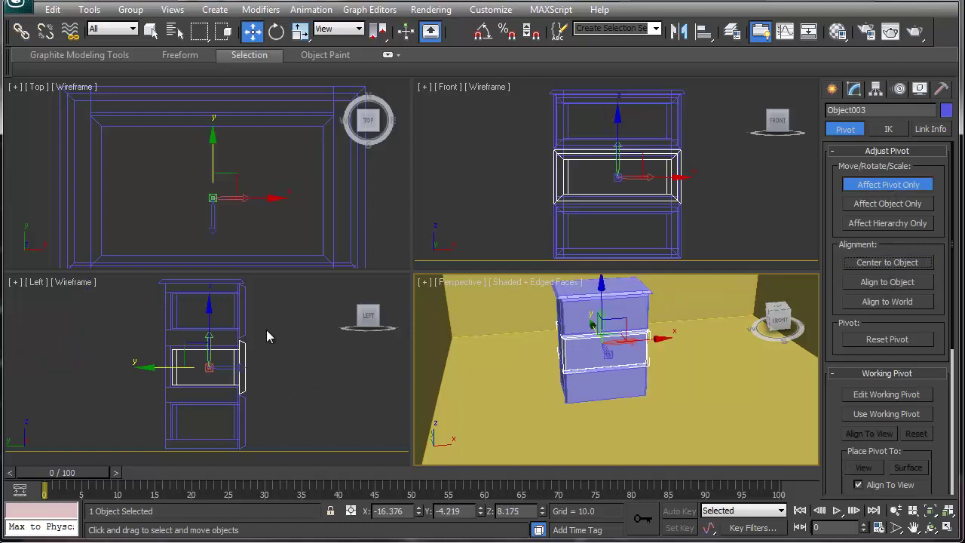
Center the pivots of the upper and bottom drawers to their objects, and leave pivot editing
left_click(237, 317)
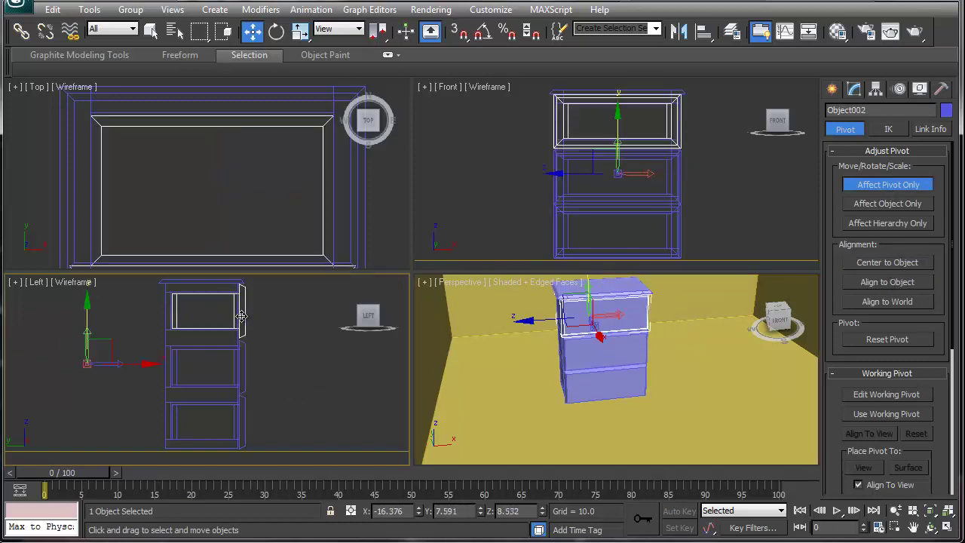
left_click(852, 264)
left_click(243, 423)
left_click(907, 262)
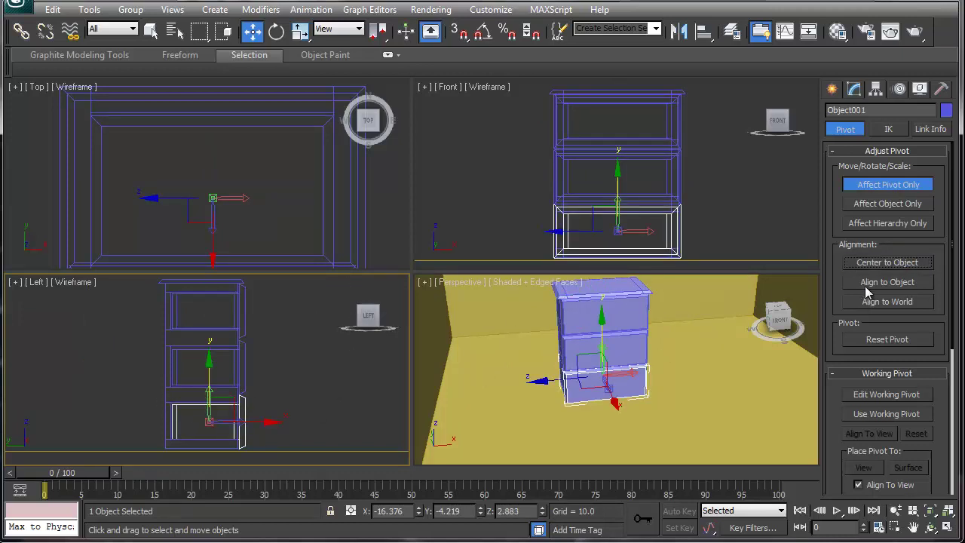
left_click(894, 186)
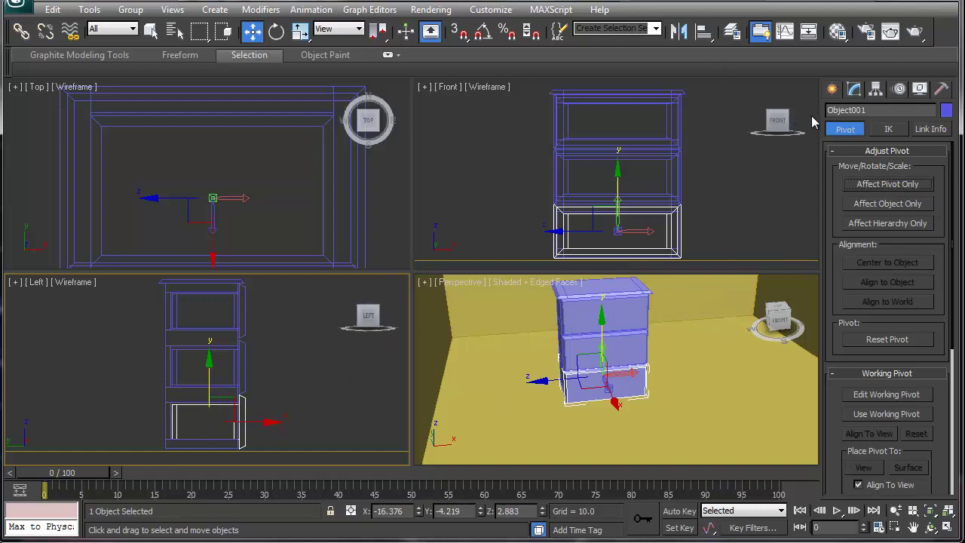
Draw an open knob half-profile with the Line spline in the Left view, starting at the drawer's front edge, with a short corner base and curved body
left_click(832, 89)
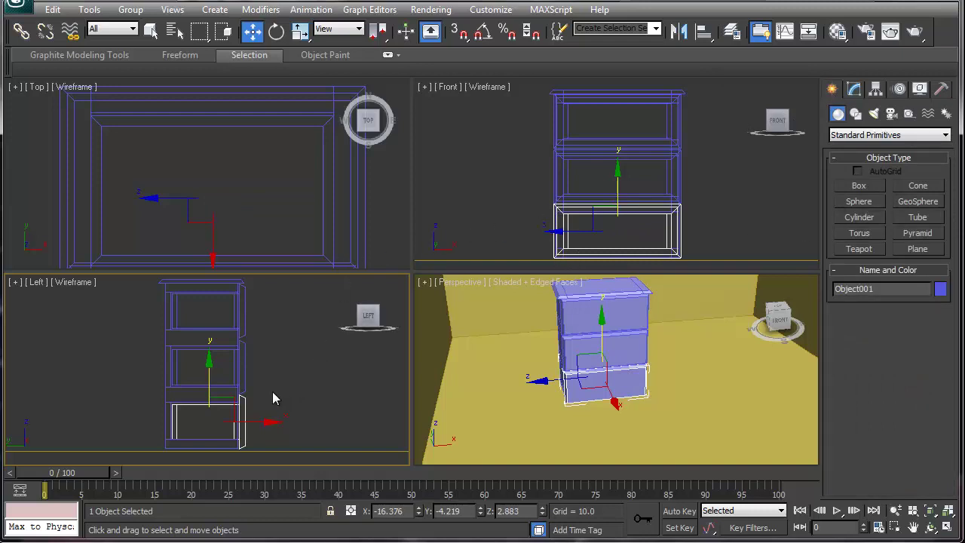
middle_click_drag(270, 391, 258, 392)
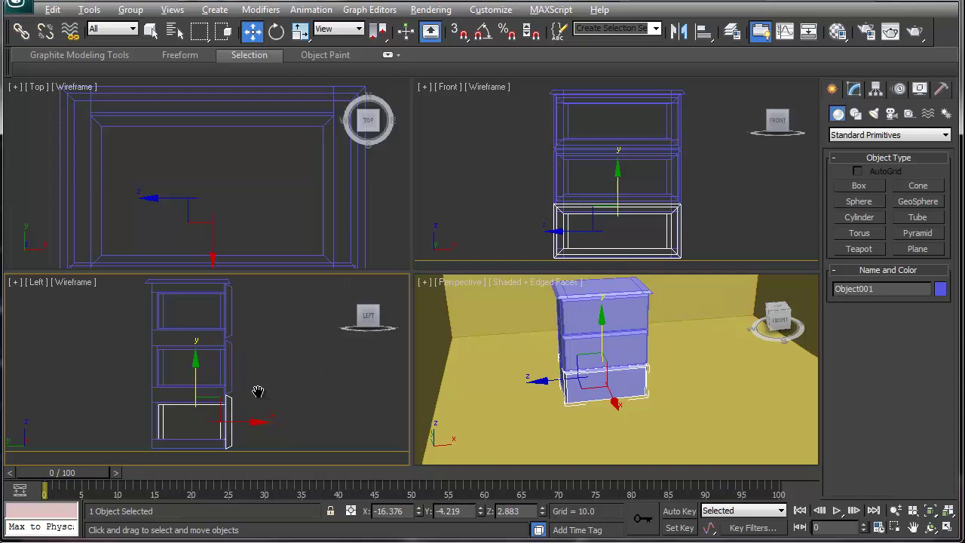
scroll(243, 387, "up", 5)
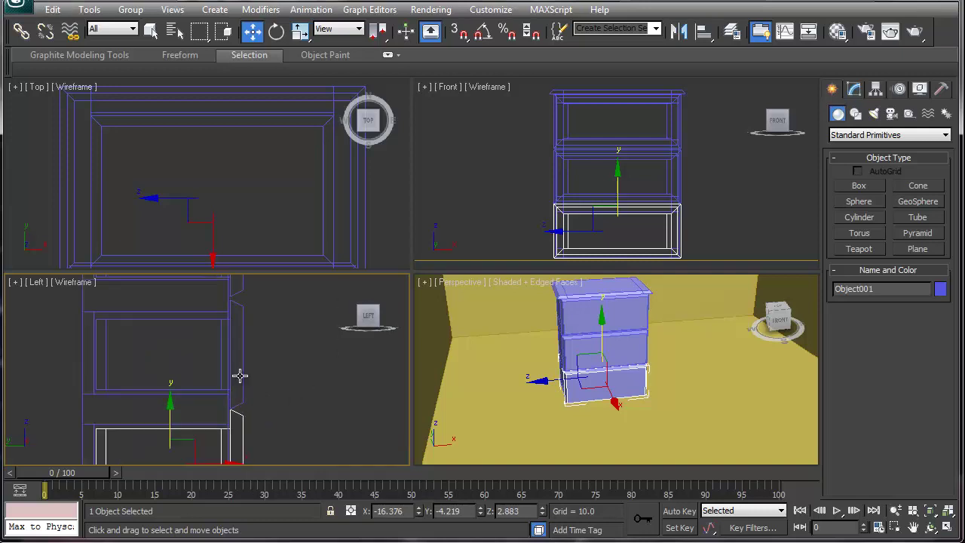
middle_click_drag(328, 356, 162, 403)
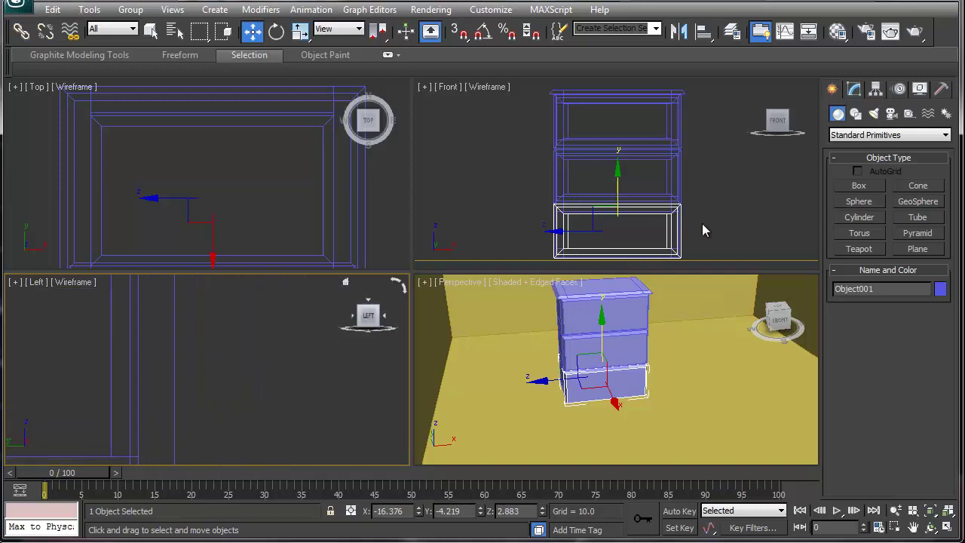
left_click(856, 113)
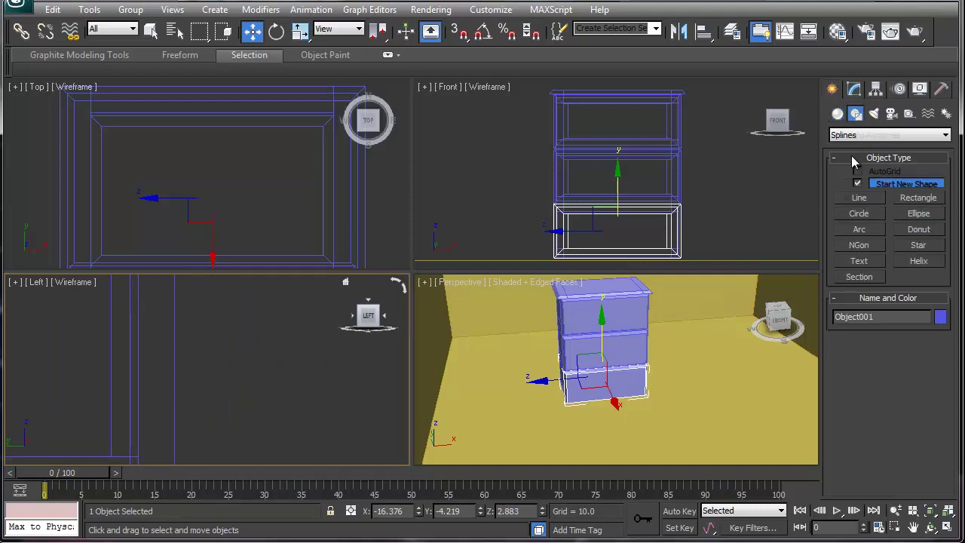
left_click(858, 198)
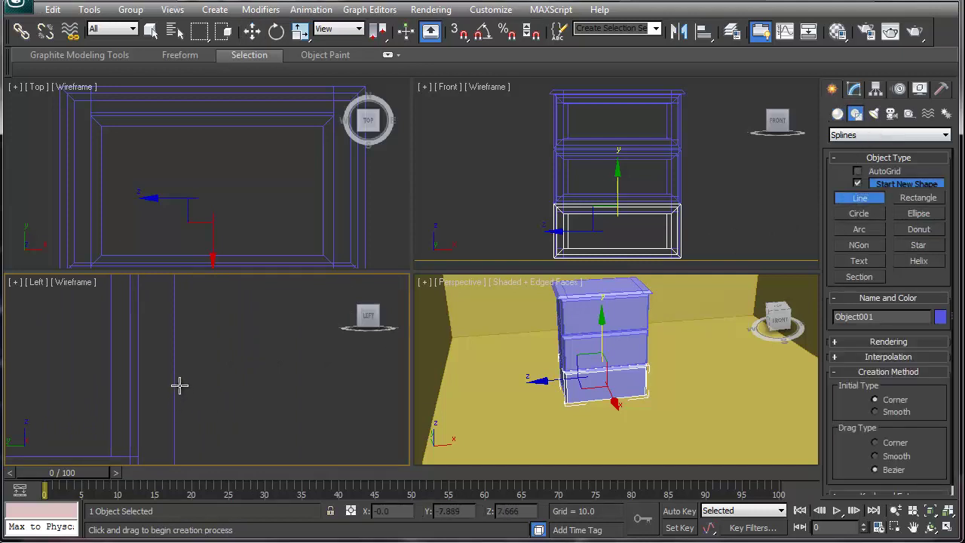
left_click(174, 385)
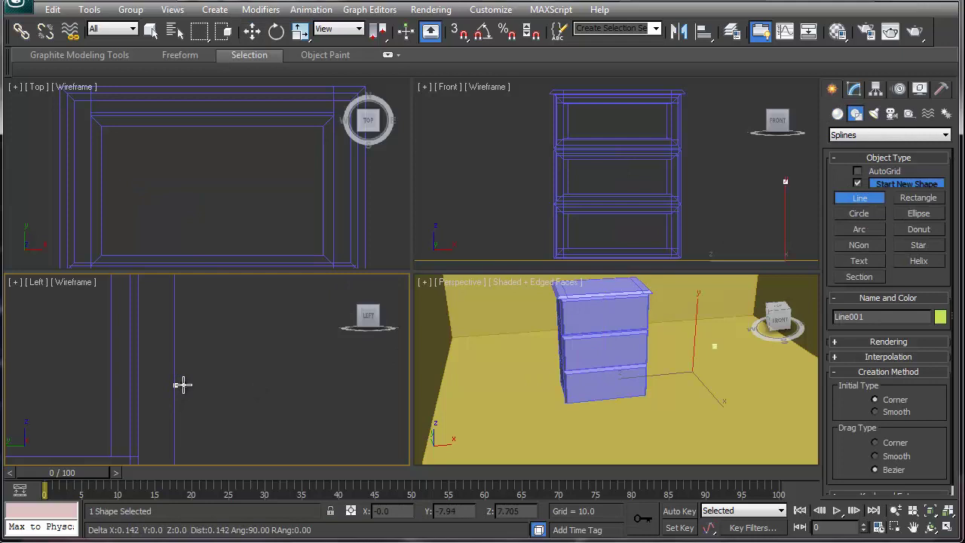
mouse_move(189, 373)
left_mouse_down()
mouse_move(204, 362)
mouse_move(194, 370)
left_mouse_up()
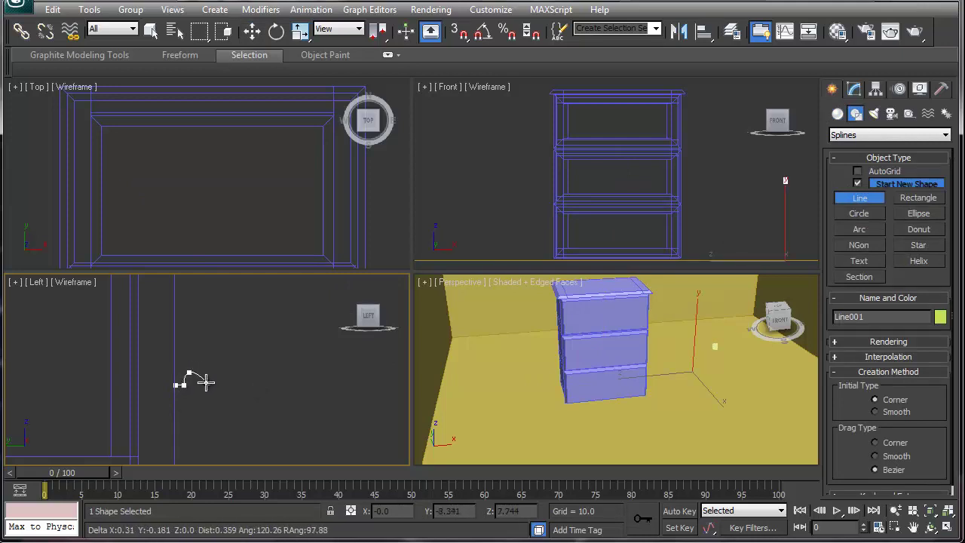
left_click(206, 384)
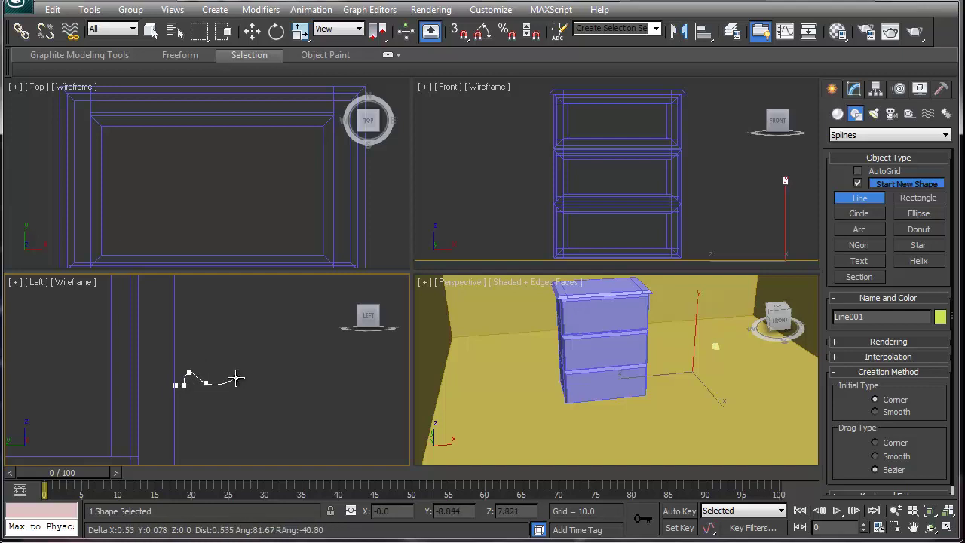
left_click(219, 360)
right_click(219, 361)
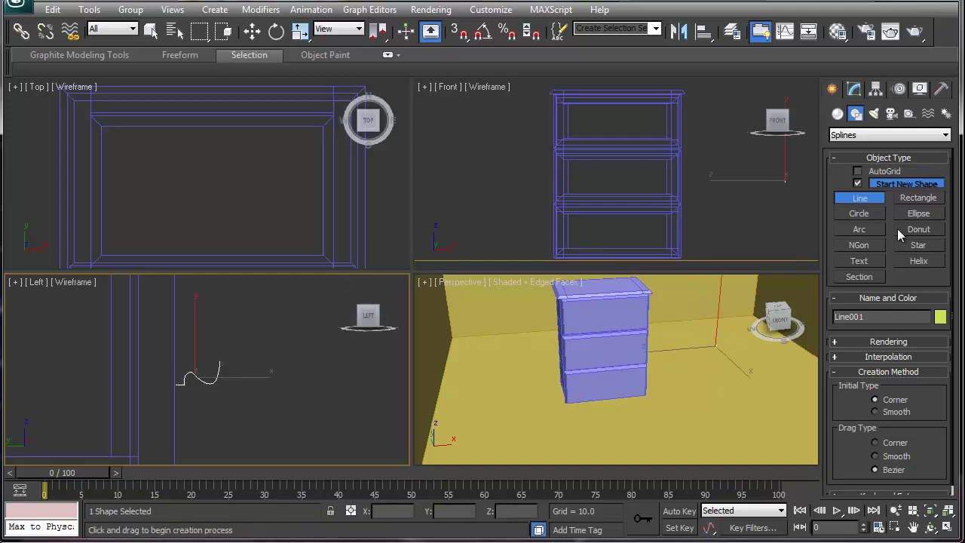
Apply a Lathe modifier to the knob profile and frame the result
left_click(855, 90)
left_click(946, 131)
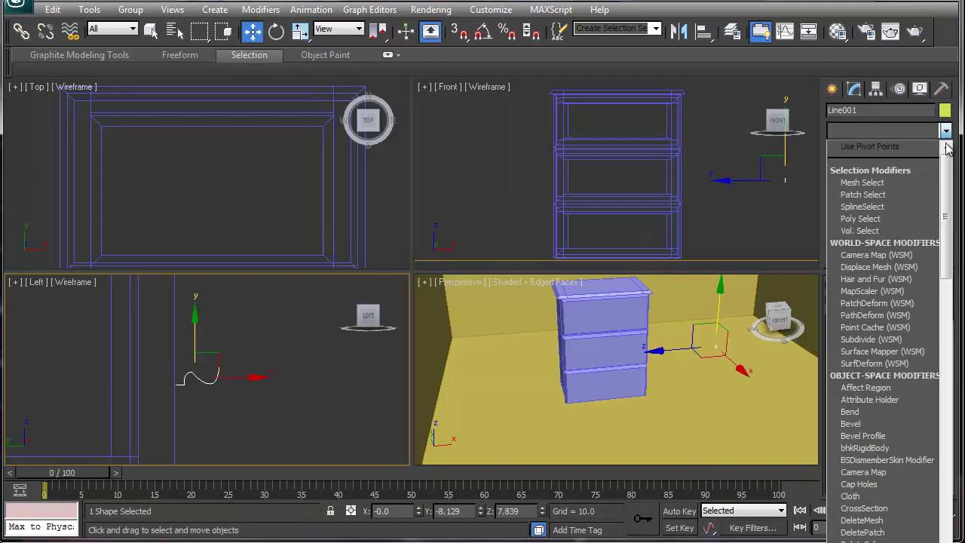
left_click_drag(946, 181, 932, 375)
scroll(932, 375, "up", 3)
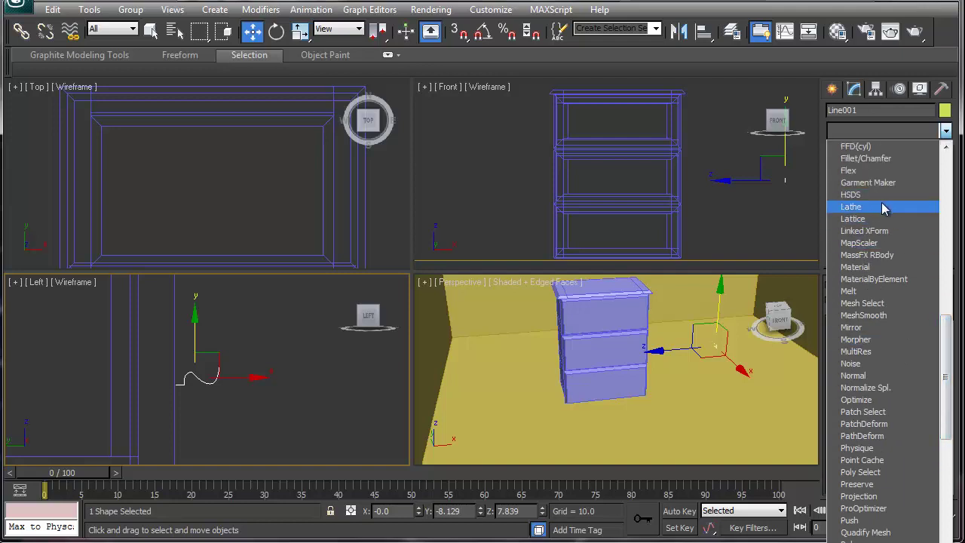
left_click(881, 207)
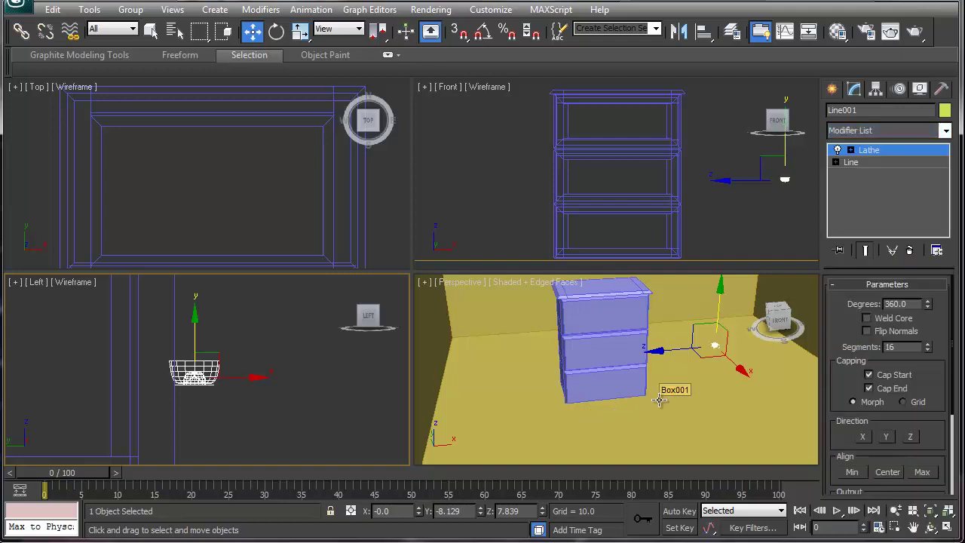
key("z")
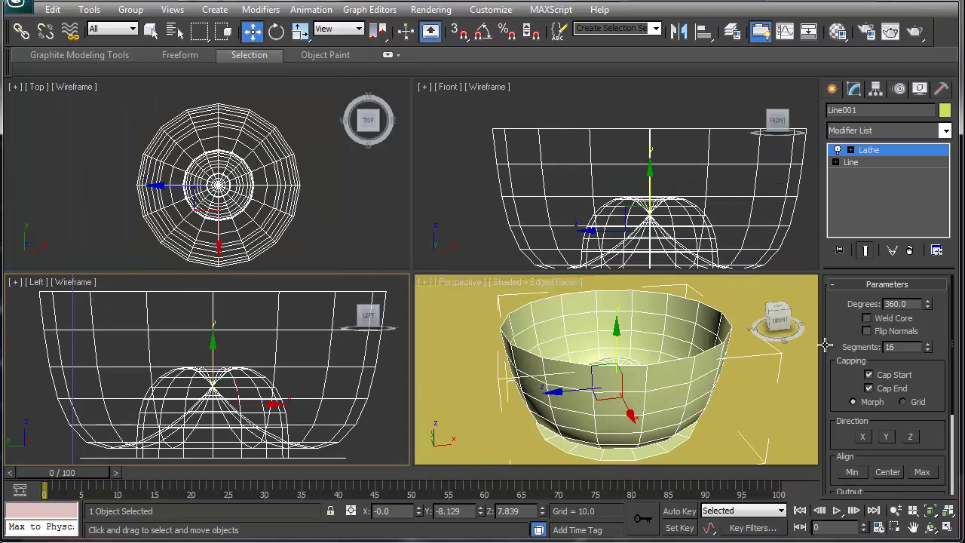
Try the Min and Max alignments for the lathe's axis
left_click_drag(843, 379, 843, 373)
scroll(843, 372, "down", 5)
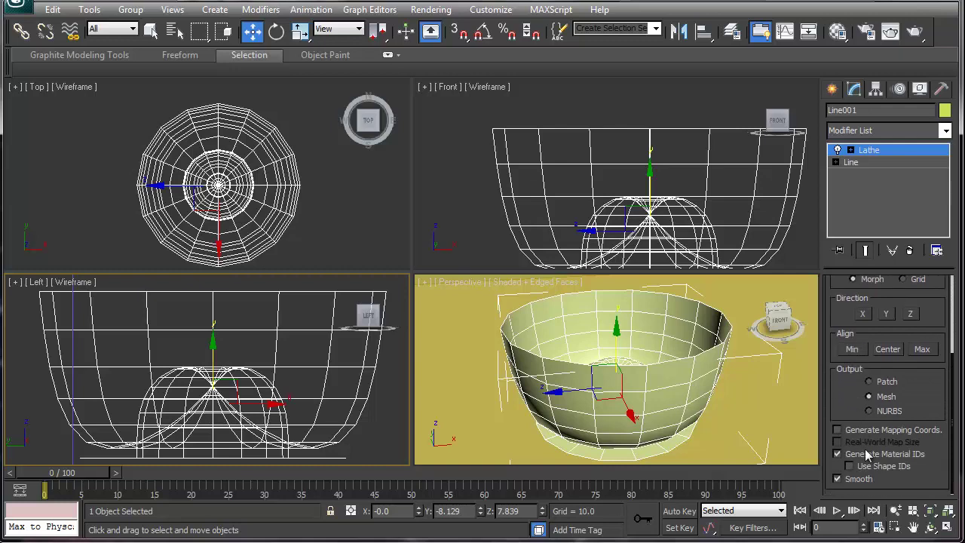
scroll(842, 383, "up", 1)
left_click(853, 381)
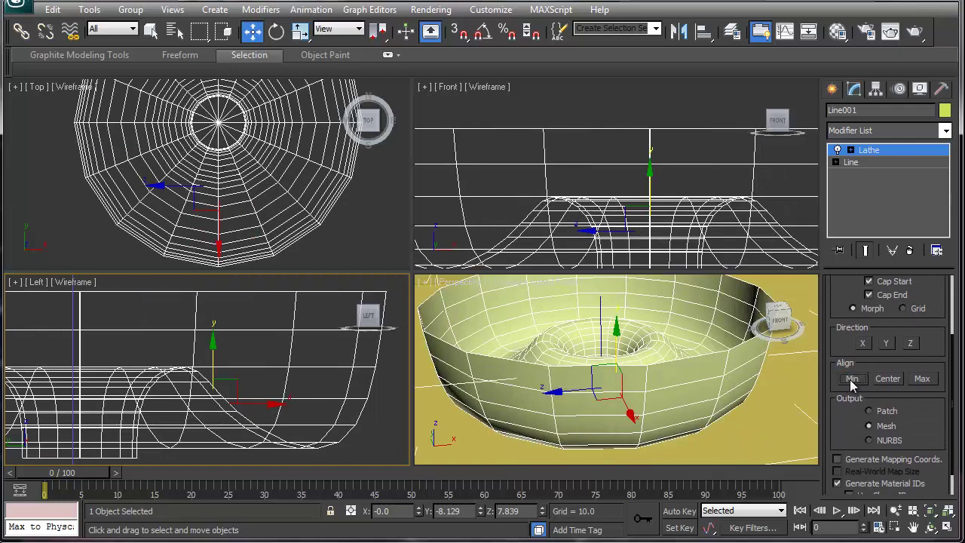
left_click(922, 379)
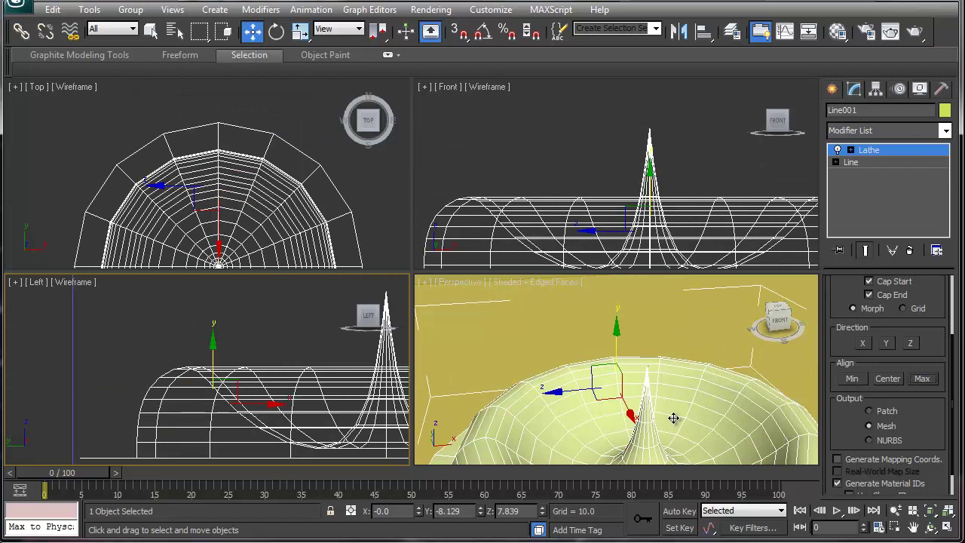
scroll(860, 324, "up", 3)
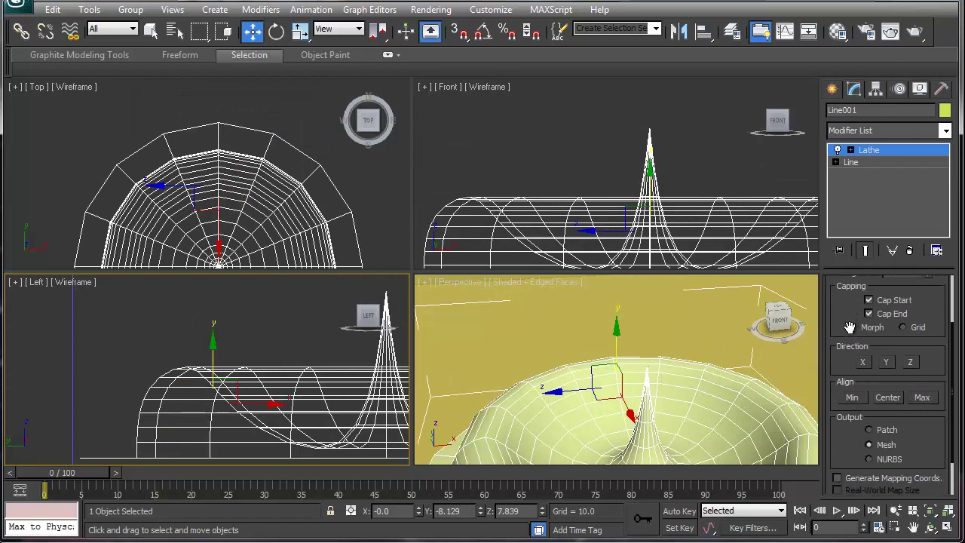
Flip the lathe's normals and set its direction to X
left_click(867, 312)
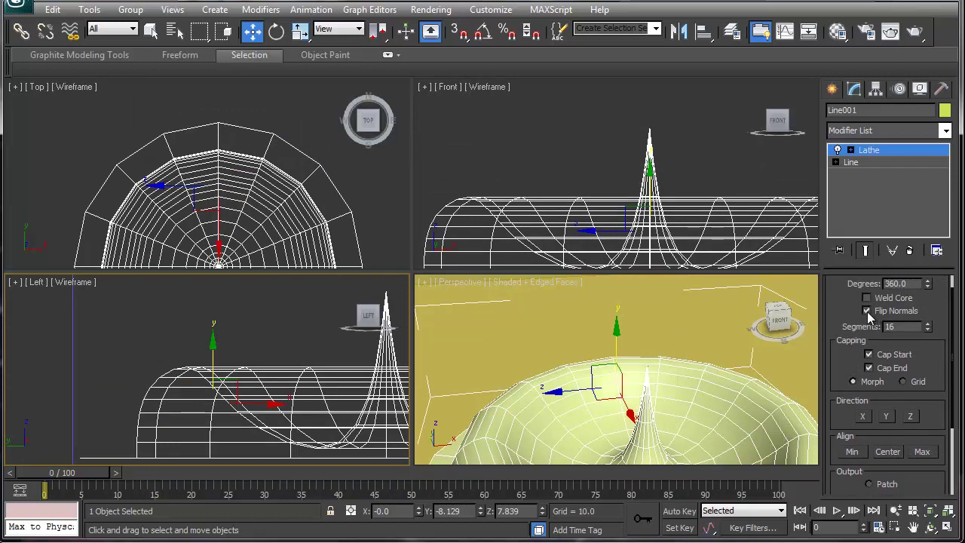
scroll(847, 424, "down", 1)
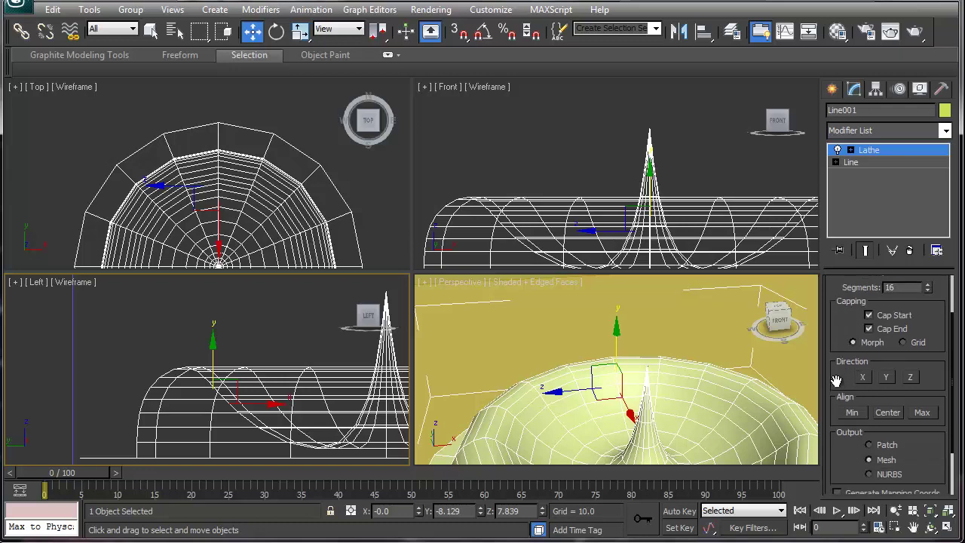
middle_click_drag(665, 427, 814, 381, "alt")
scroll(619, 370, "down", 5)
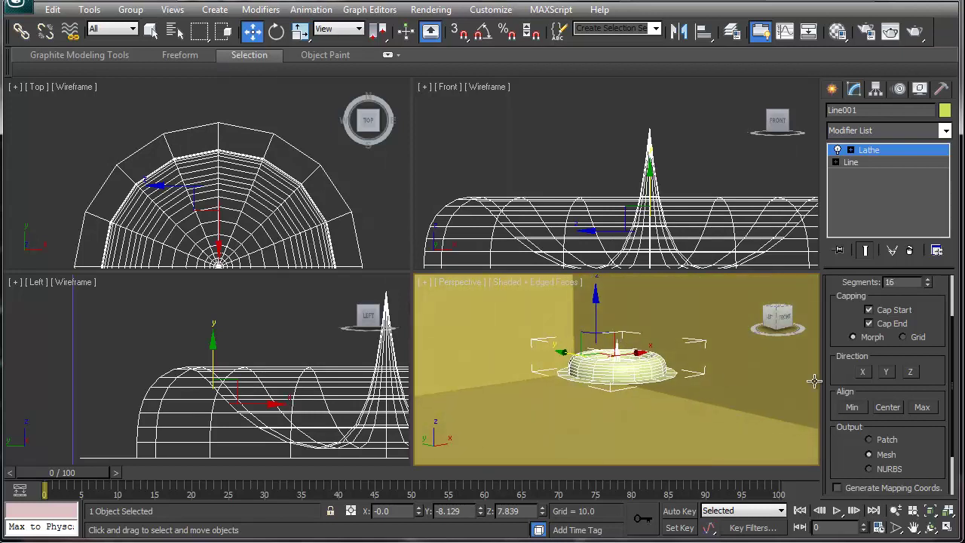
left_click(863, 374)
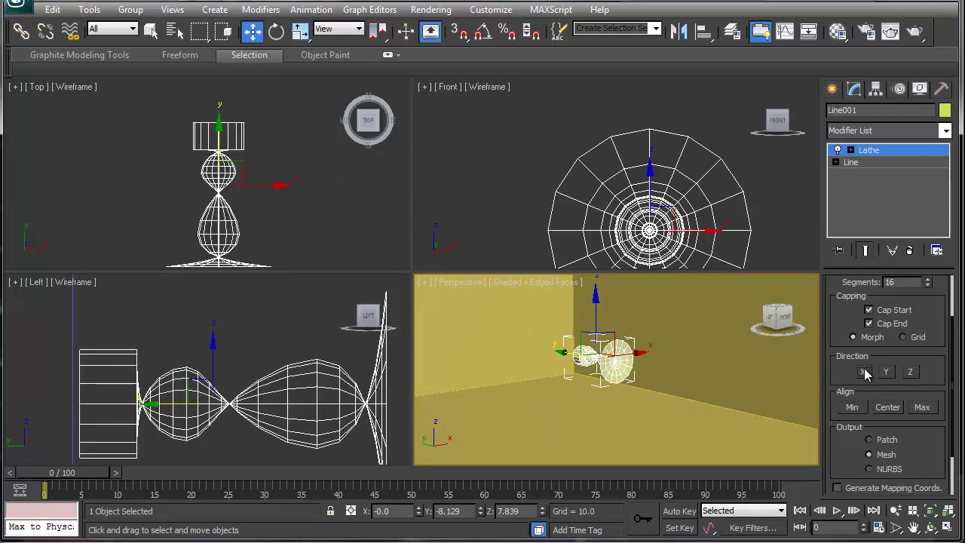
Try the lathe's Min and Max alignments, raise its axis about 0.227 units to form a solid knob, and leave axis editing
left_click(857, 407)
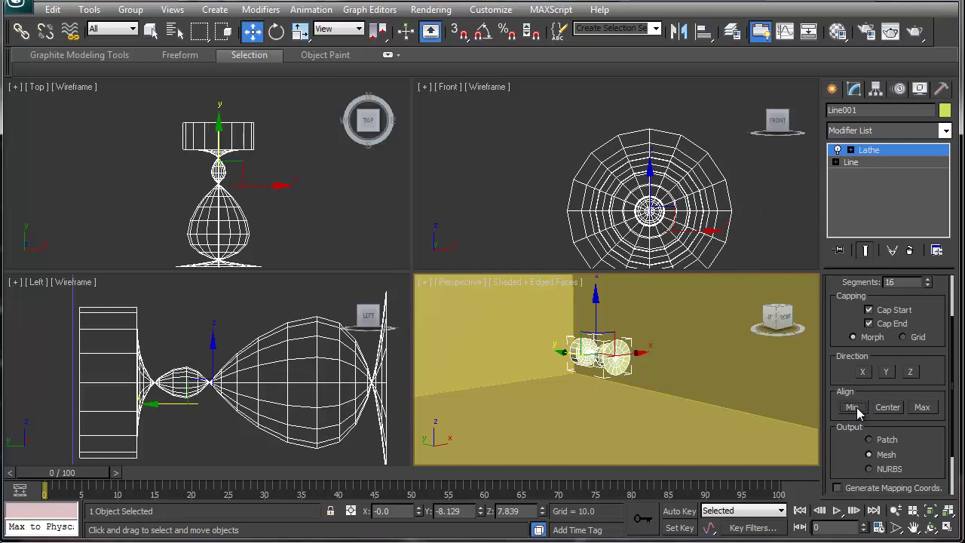
left_click(921, 407)
left_click_drag(777, 320, 790, 322)
left_click(851, 150)
left_click(869, 162)
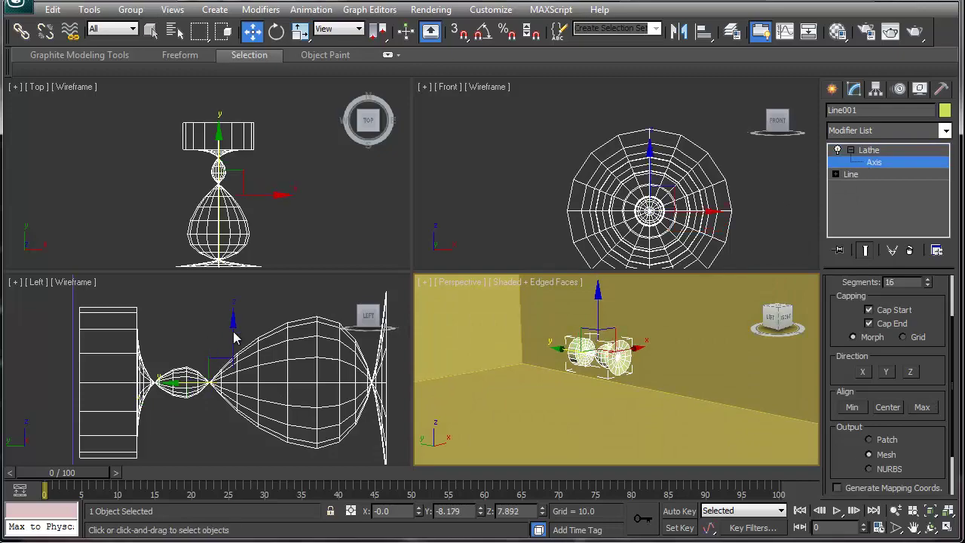
left_click_drag(234, 340, 235, 250)
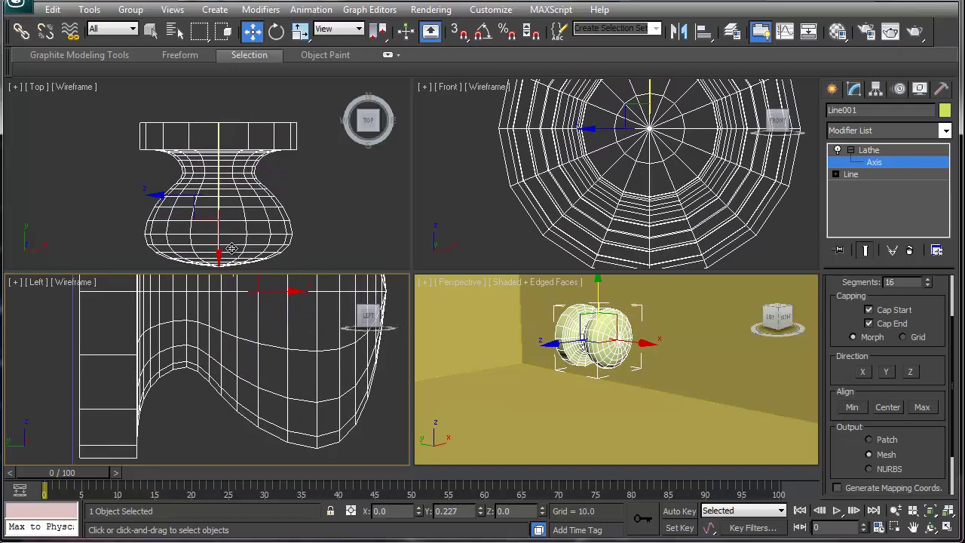
middle_click_drag(571, 352, 592, 392, "alt")
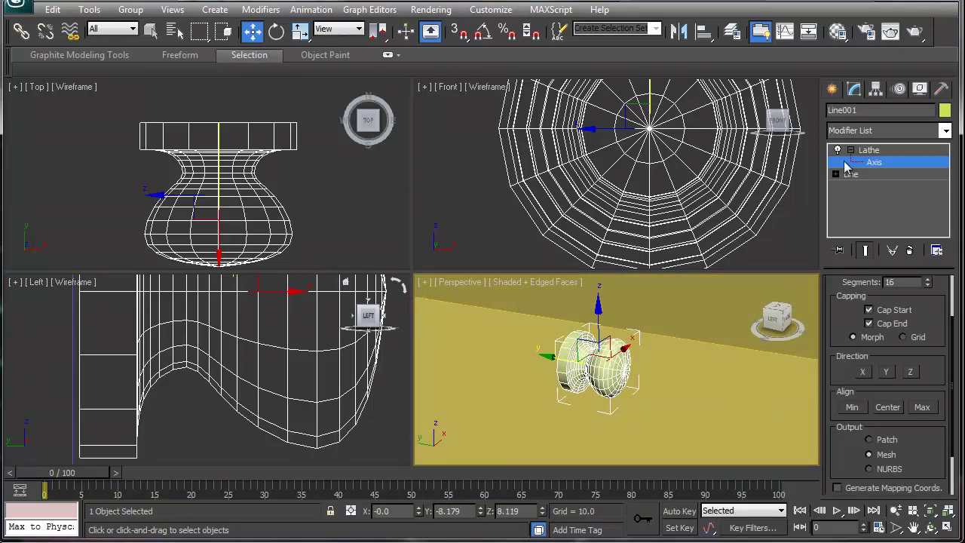
left_click(877, 170)
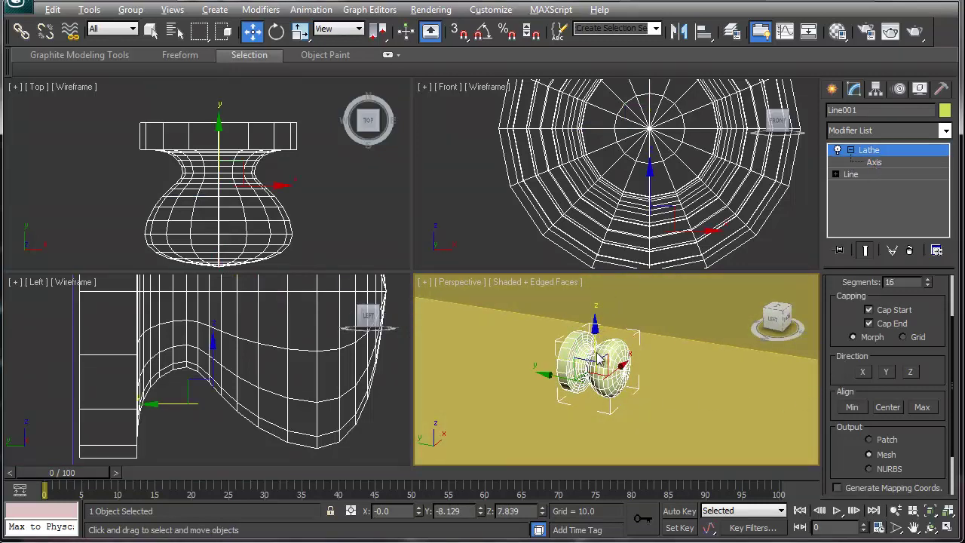
Move the knob onto the front of the cabinet's upper drawer, at about X -19.913 and Z 13.591
key("alt+w")
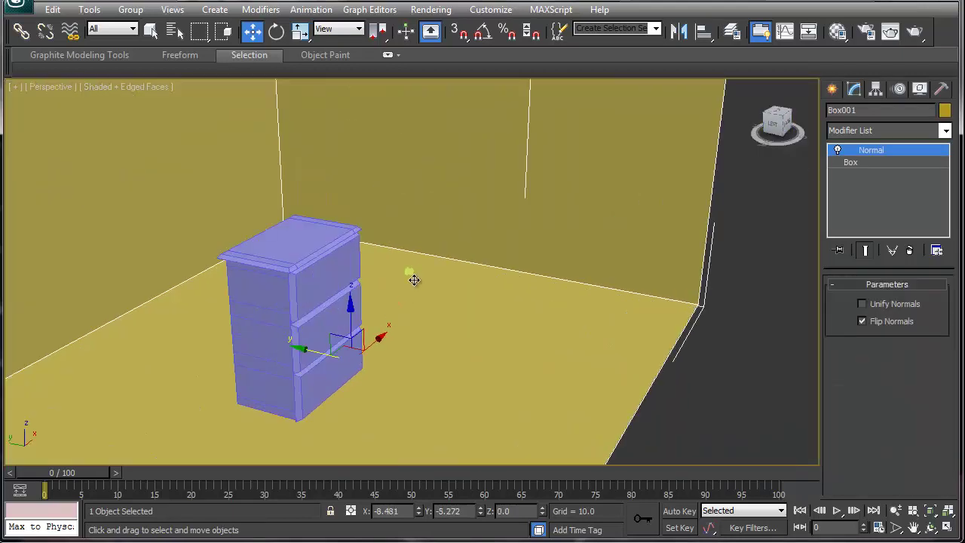
left_click(409, 270)
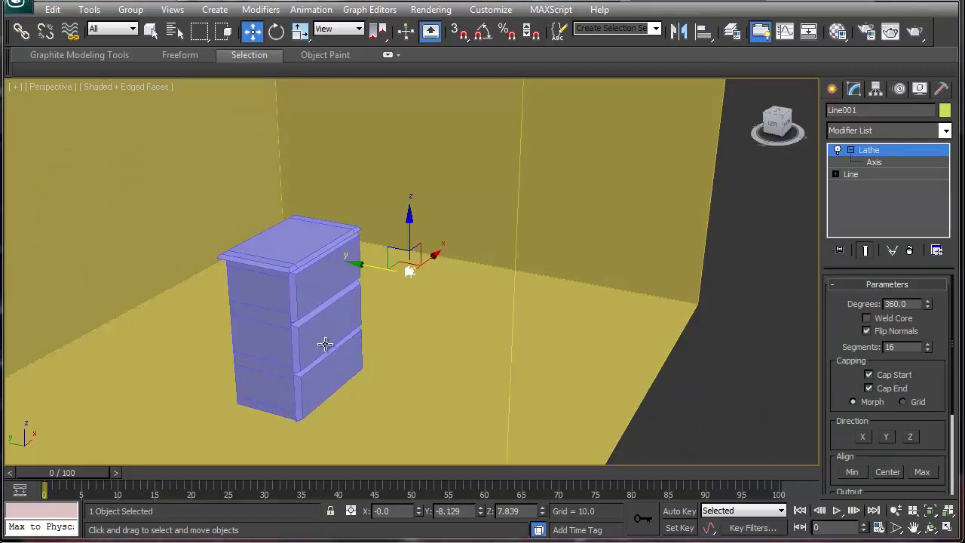
middle_click_drag(338, 351, 269, 373, "alt")
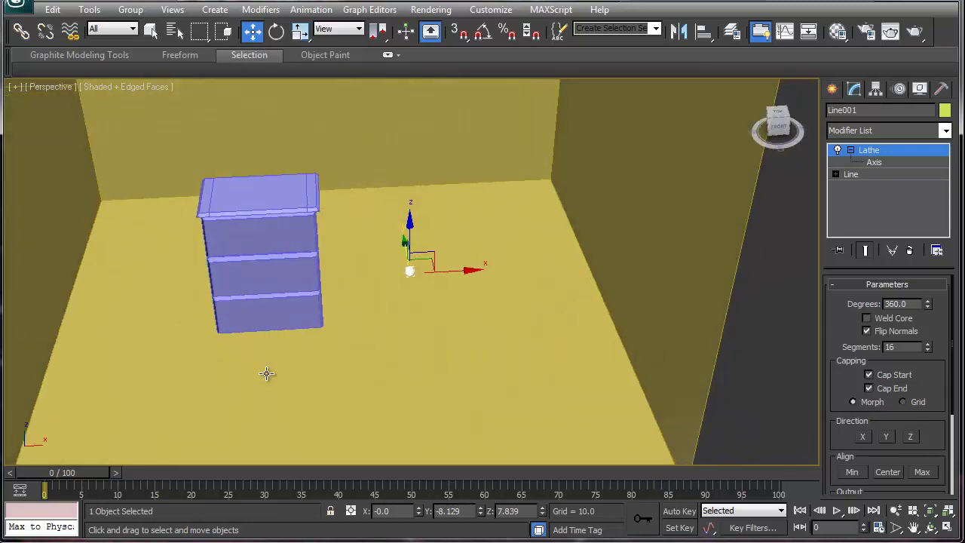
left_click_drag(434, 256, 295, 255)
middle_click_drag(275, 298, 284, 261, "alt")
left_click_drag(340, 237, 270, 238)
Examine from the side how the knob's base meets the upper drawer's front, and frame the knob closely
middle_click_drag(268, 323, 379, 342, "alt")
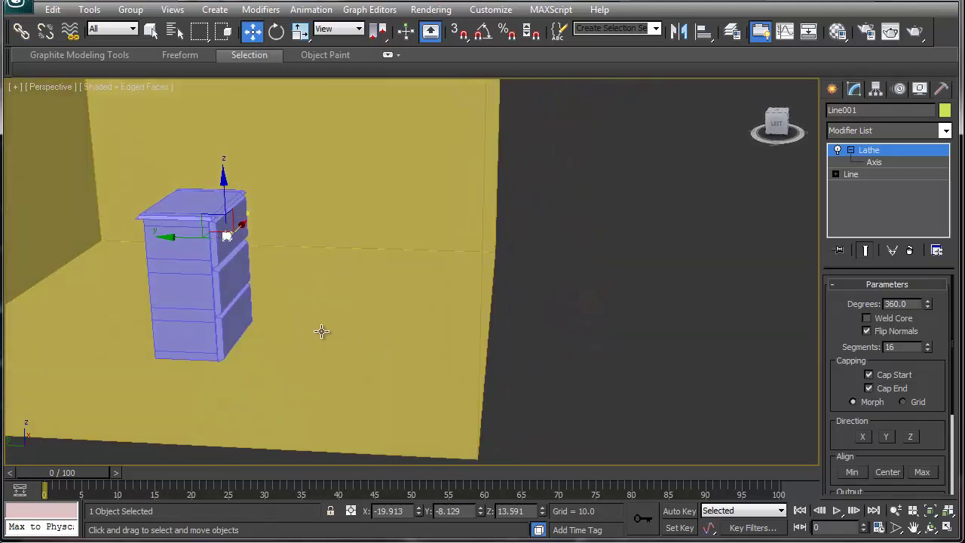
middle_click_drag(304, 327, 401, 335)
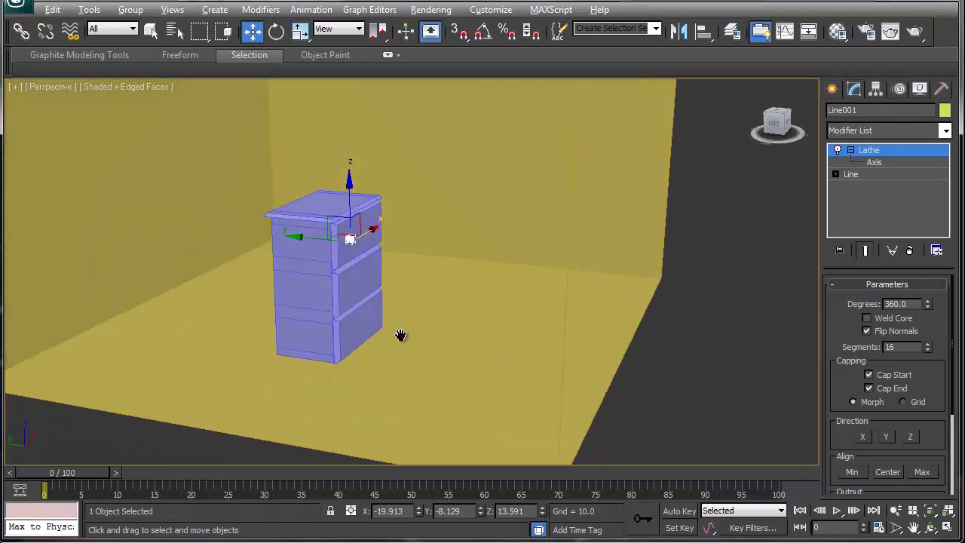
scroll(395, 324, "up", 5)
middle_click_drag(302, 319, 363, 309, "alt")
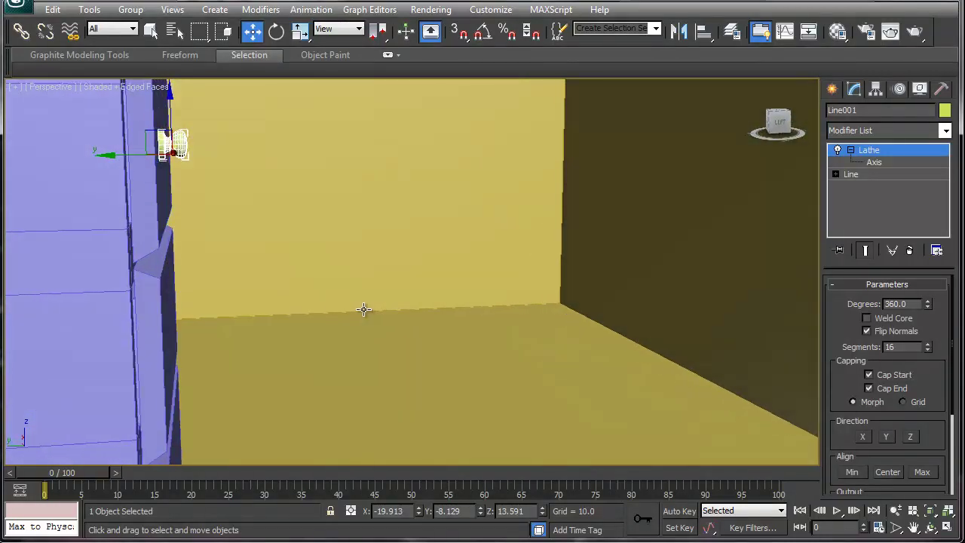
key("alt+w")
right_click(280, 403)
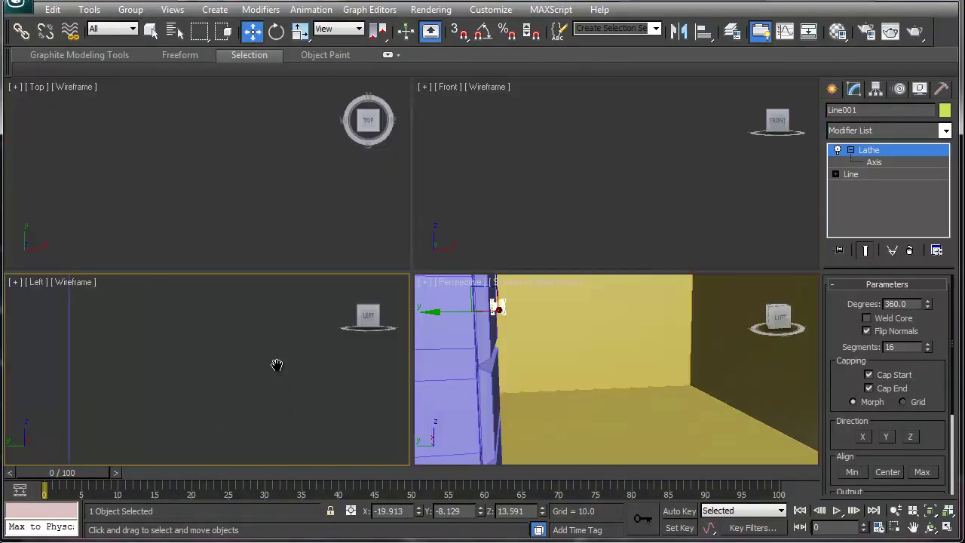
key("ctrl+shift+z")
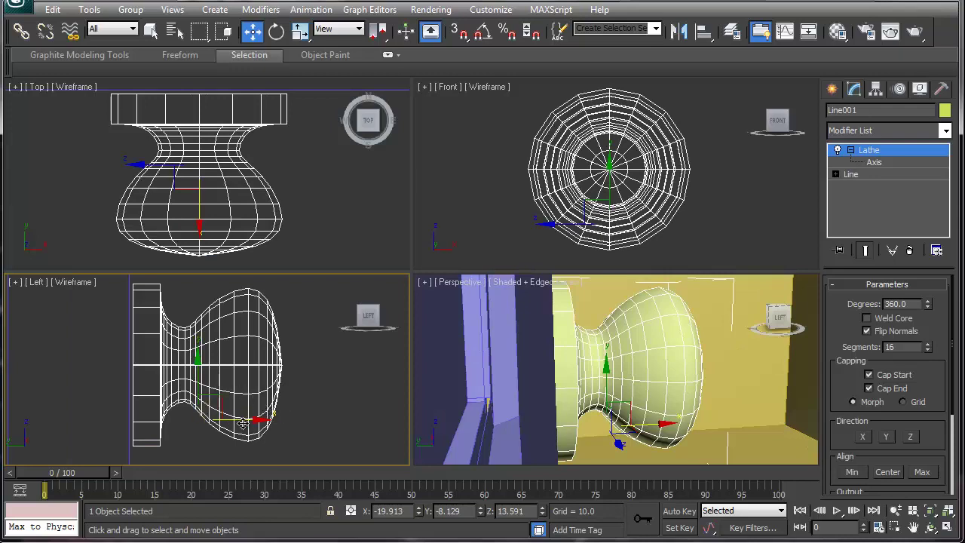
Nudge the knob toward the upper drawer's front, to about Y -8.11, so its base sinks slightly into it
left_click_drag(245, 420, 243, 420)
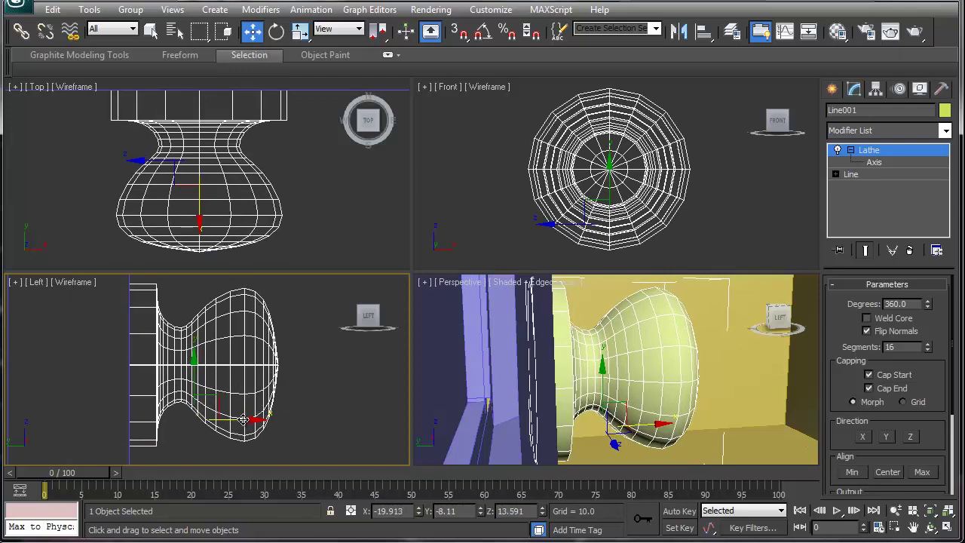
middle_click_drag(673, 377, 519, 370, "alt")
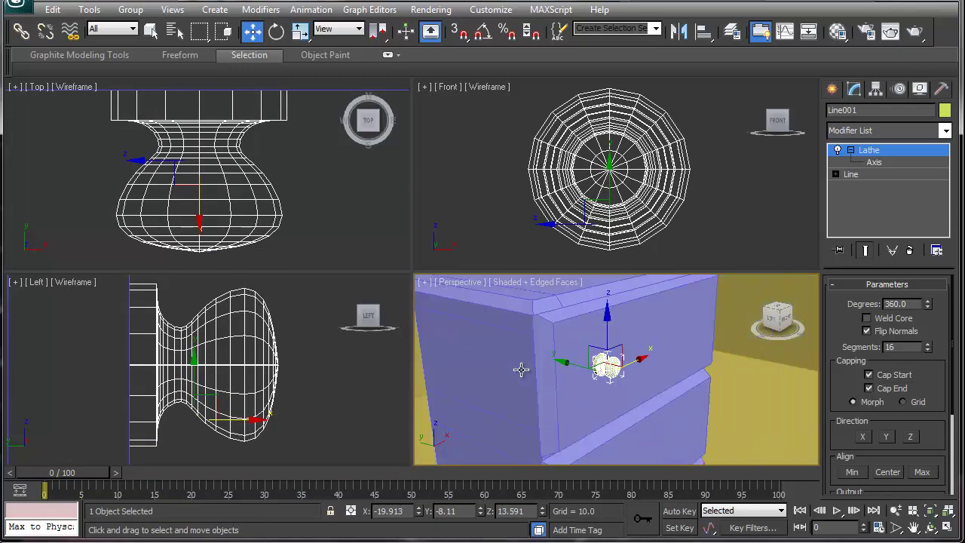
middle_click_drag(592, 389, 525, 354, "alt")
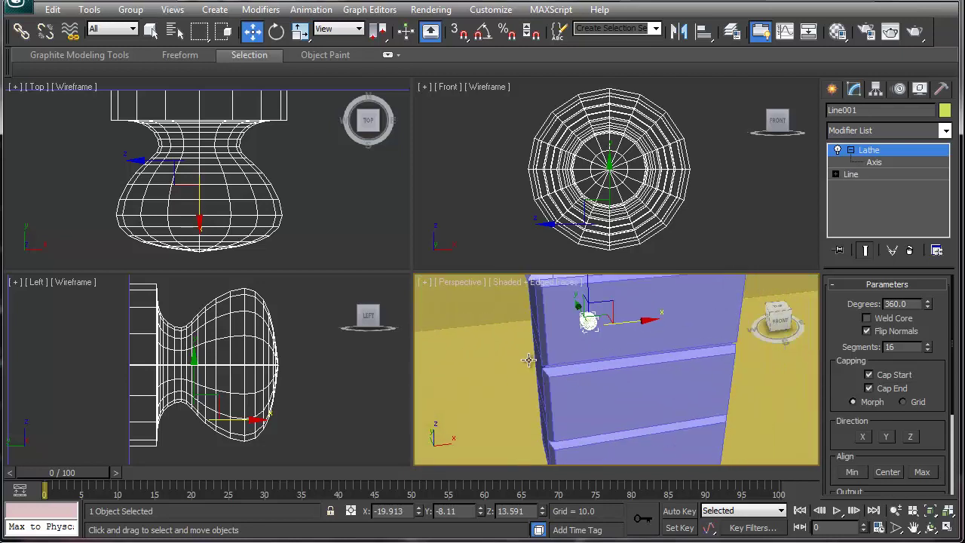
scroll(525, 354, "down", 5)
middle_click_drag(608, 403, 617, 392, "alt")
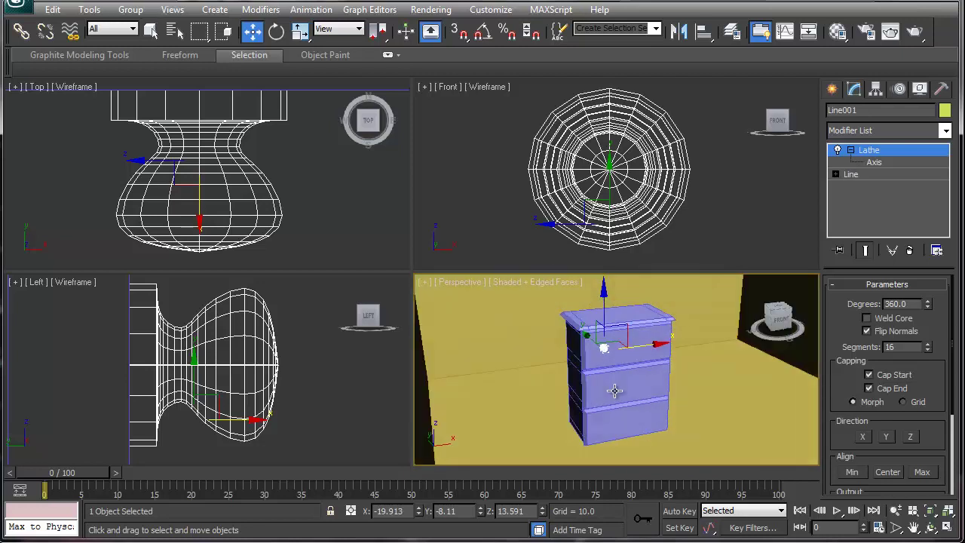
Start an instanced array of the knob with live preview and set its 1D count to 3
left_click(87, 10)
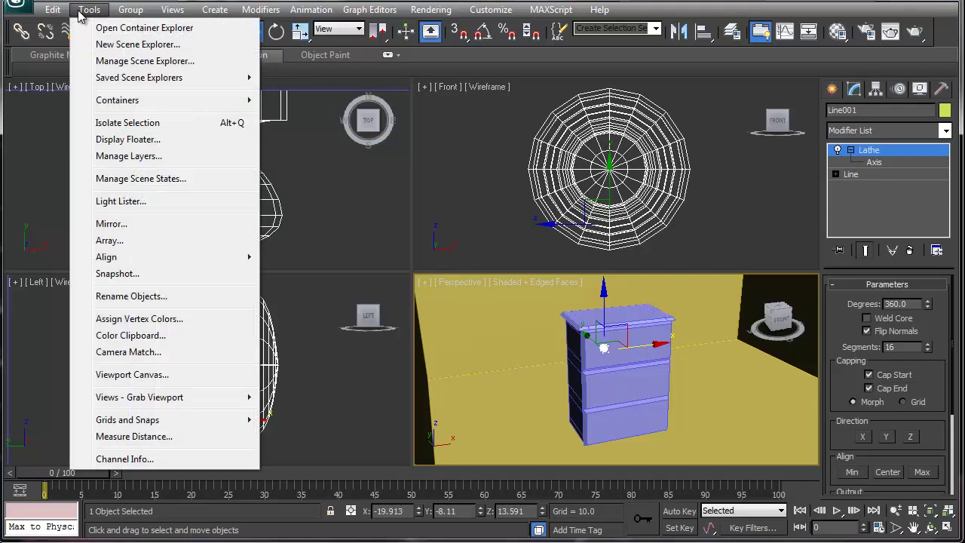
left_click(110, 240)
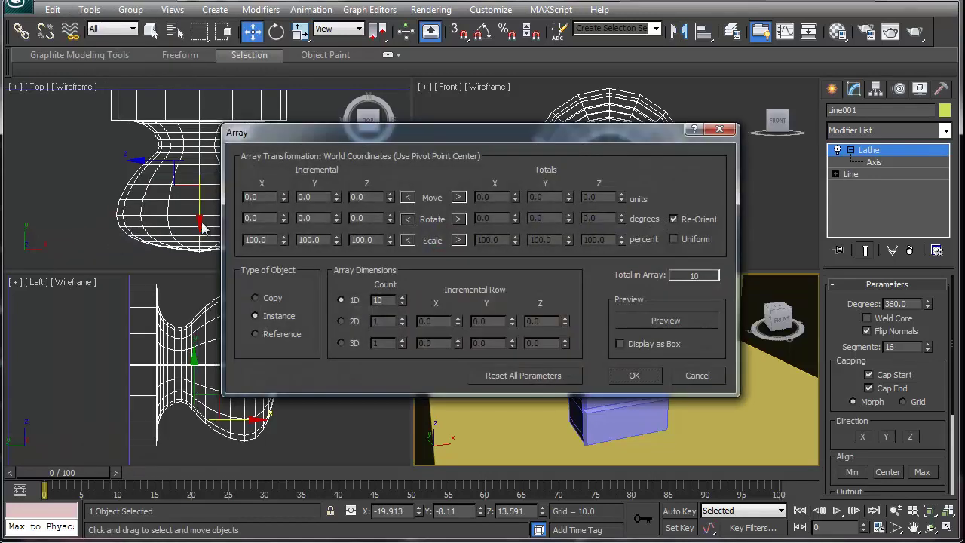
left_click_drag(534, 134, 334, 106)
left_click(463, 290)
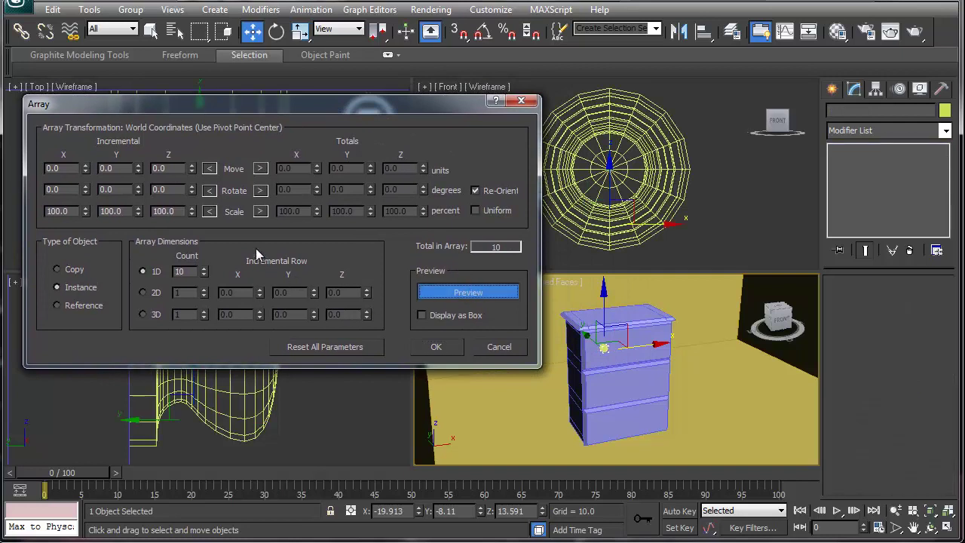
left_click_drag(196, 272, 175, 271)
type("3")
Set the array's incremental Z move to -5.5 units, keeping three knobs in the 1D count
left_click(193, 170)
left_click(192, 170)
left_click(192, 170)
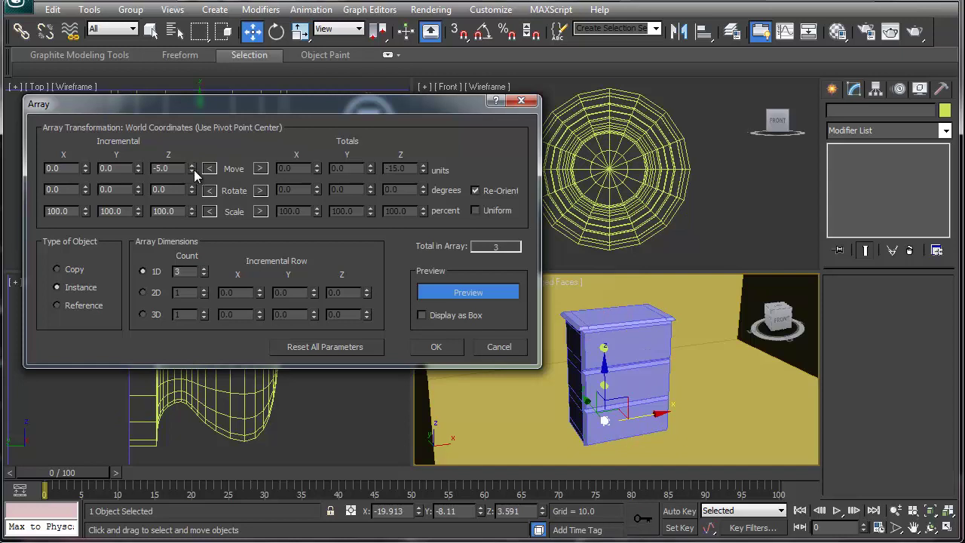
left_click(193, 171)
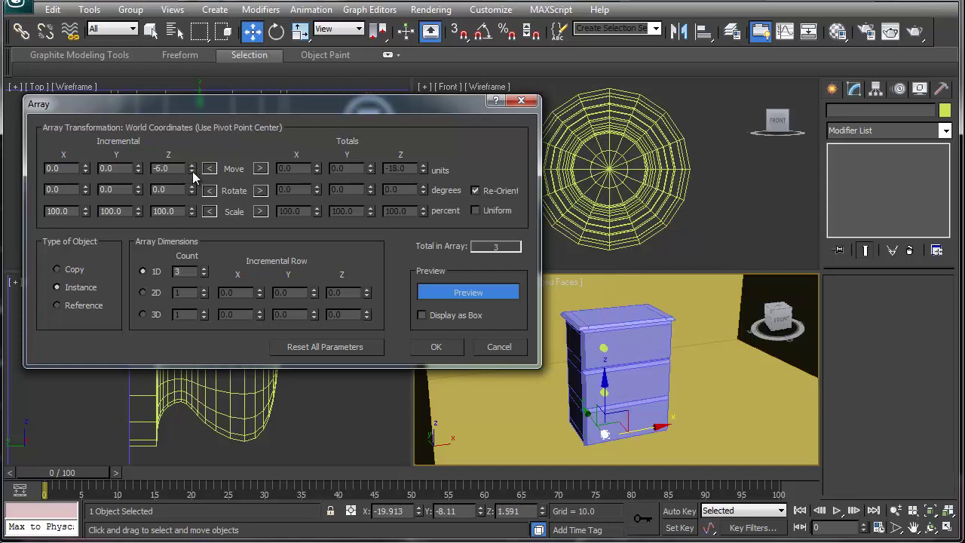
left_click_drag(175, 168, 154, 168)
double_click(127, 168)
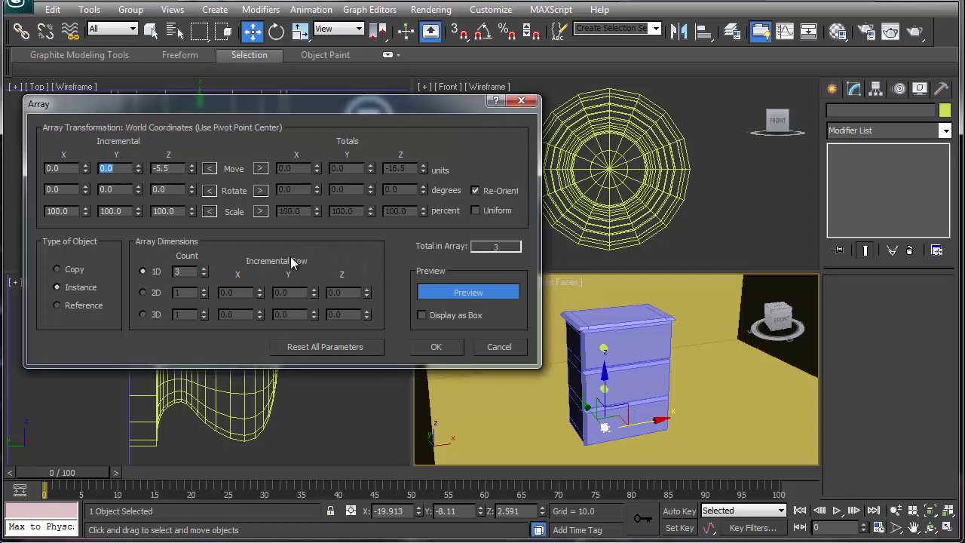
left_click(204, 274)
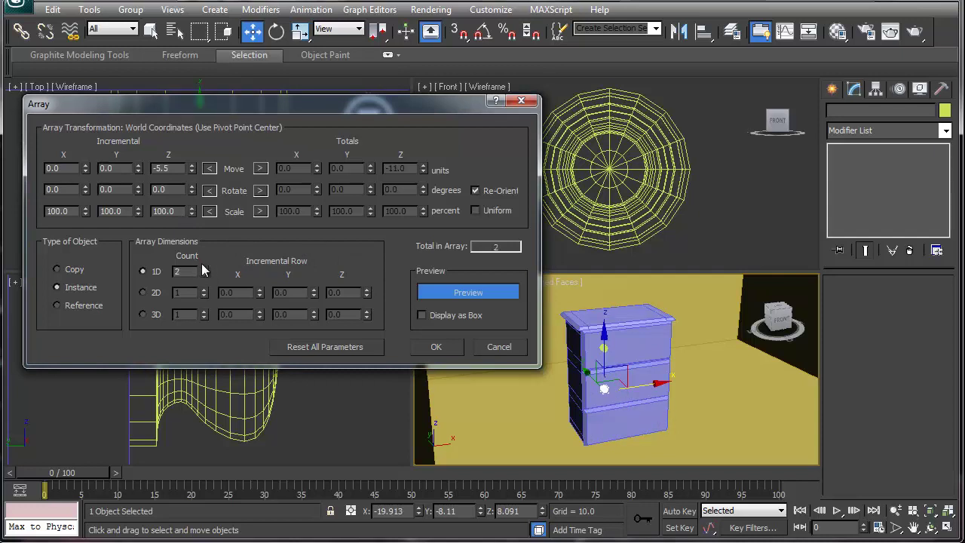
left_click(203, 269)
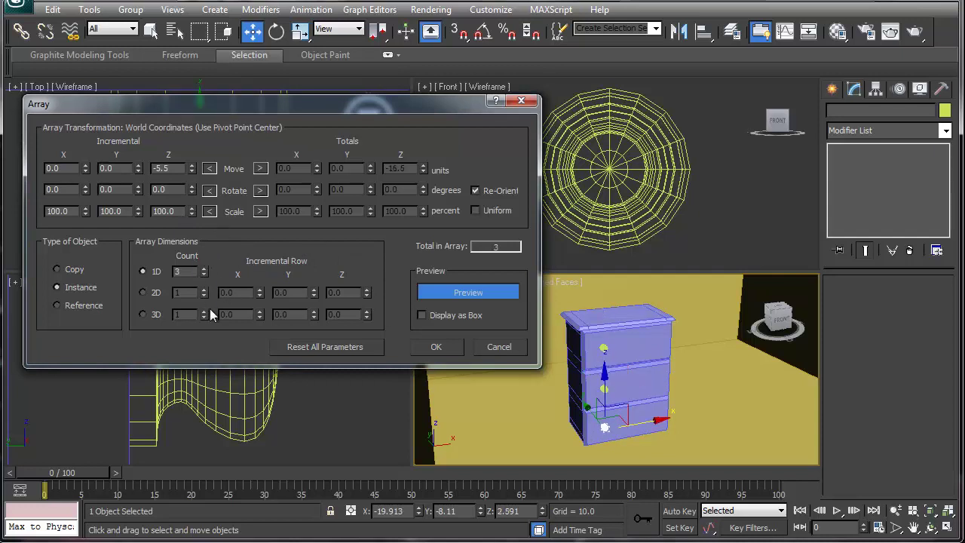
Add a second array dimension with count 2 and a 7.0 X row offset, and create the knob array
left_click(149, 296)
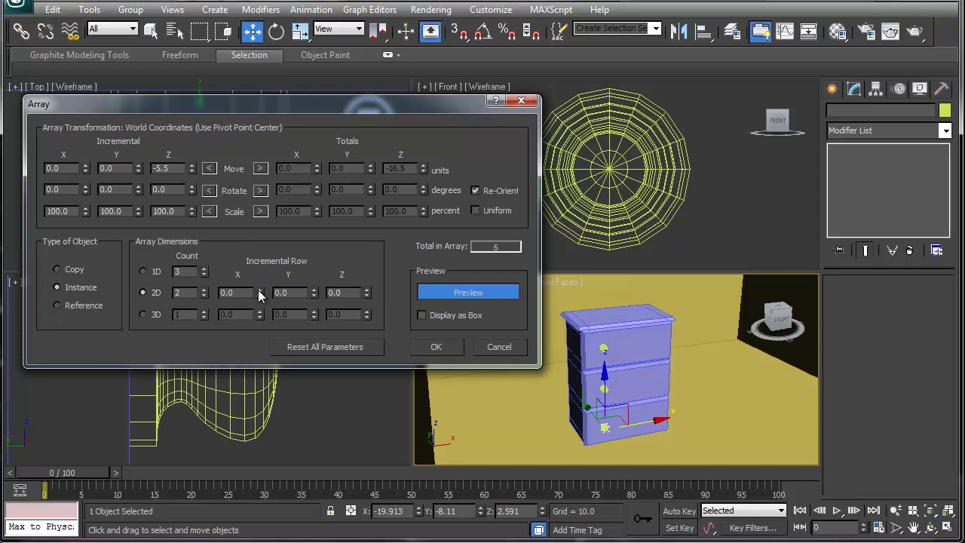
left_click(259, 290)
left_click(260, 291)
left_click(260, 290)
left_click(259, 290)
left_click(259, 291)
left_click(259, 290)
left_click(259, 290)
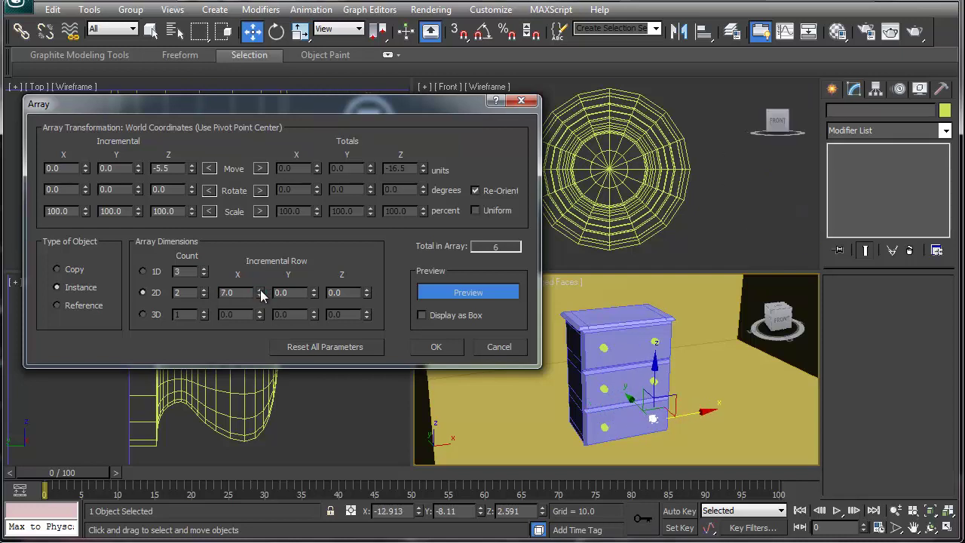
left_click(454, 348)
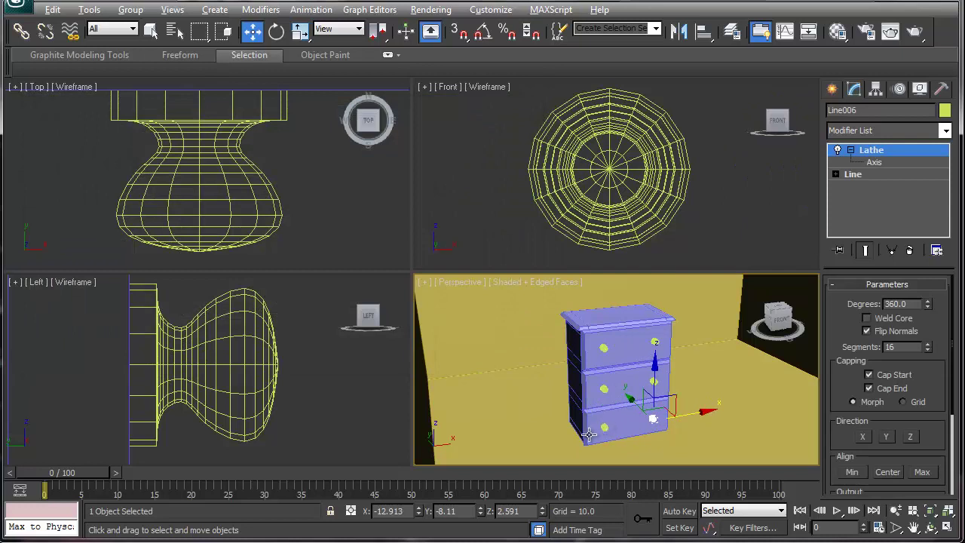
Attach both lower knobs to the cabinet's bottom drawer
middle_click_drag(646, 438, 604, 411, "alt")
left_click(605, 411)
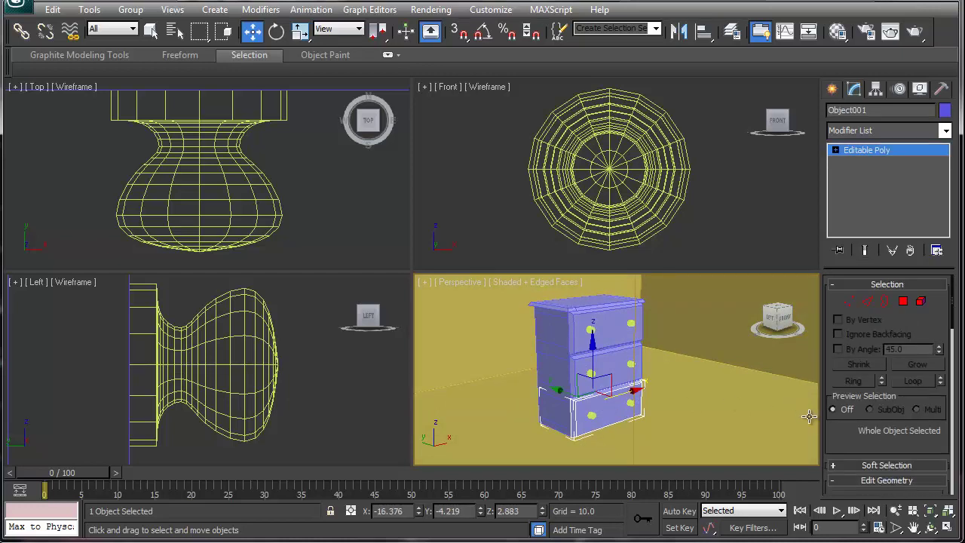
left_click_drag(838, 442, 822, 318)
left_click(838, 468)
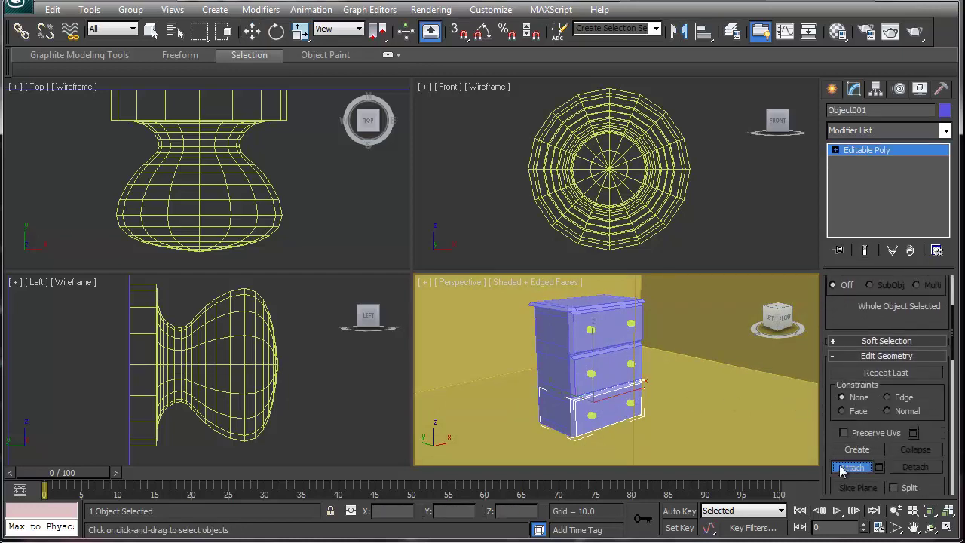
left_click(630, 404)
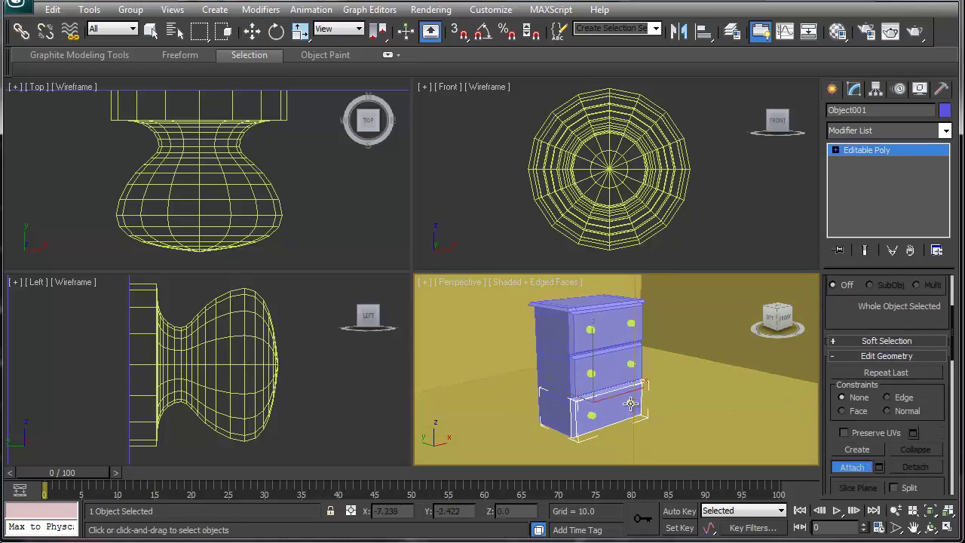
left_click(590, 417)
left_click(852, 467)
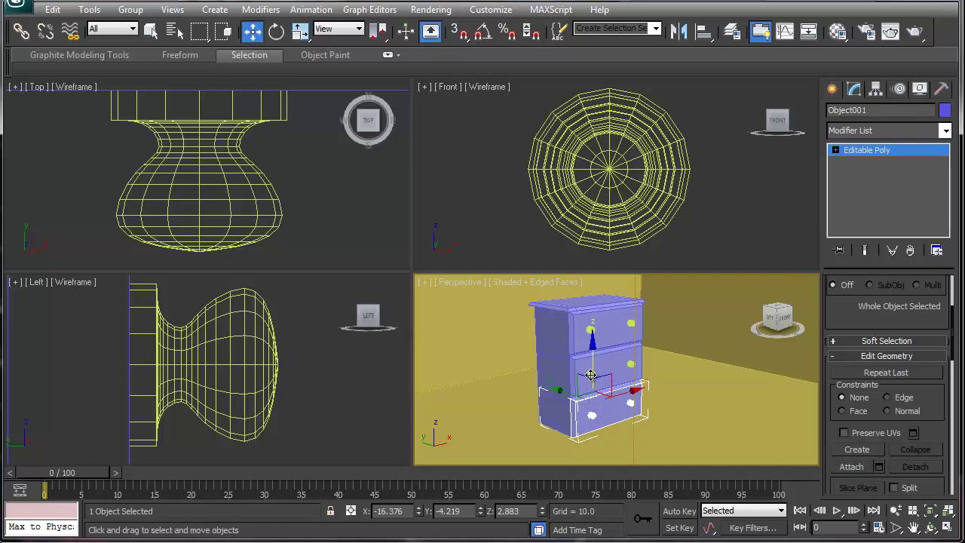
Attach the two middle knobs to the cabinet's middle drawer
left_click(579, 371)
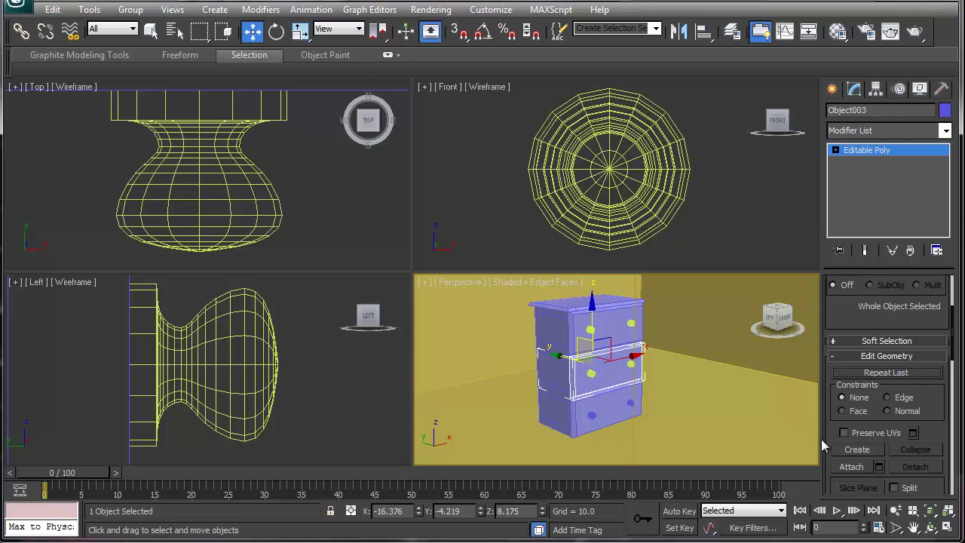
left_click(852, 466)
left_click(632, 364)
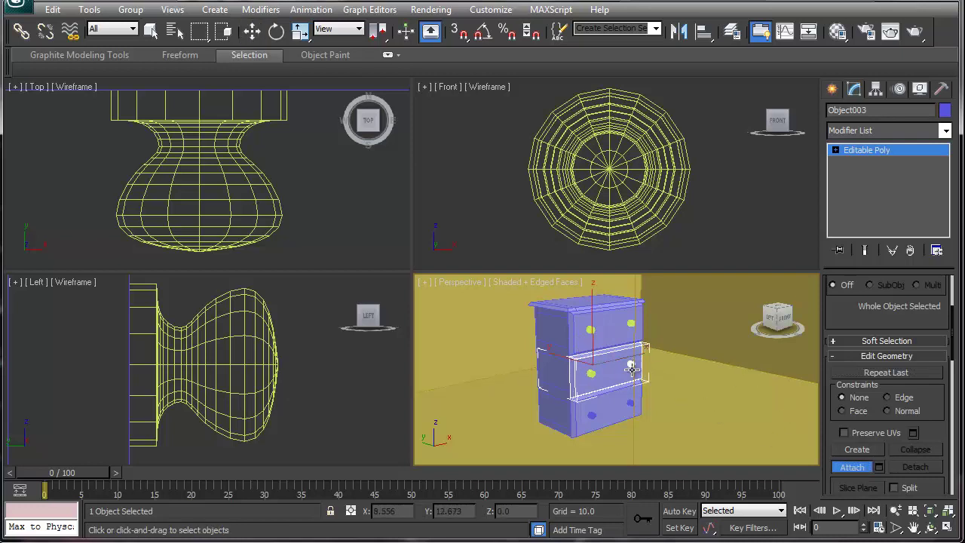
left_click(592, 375)
left_click(854, 466)
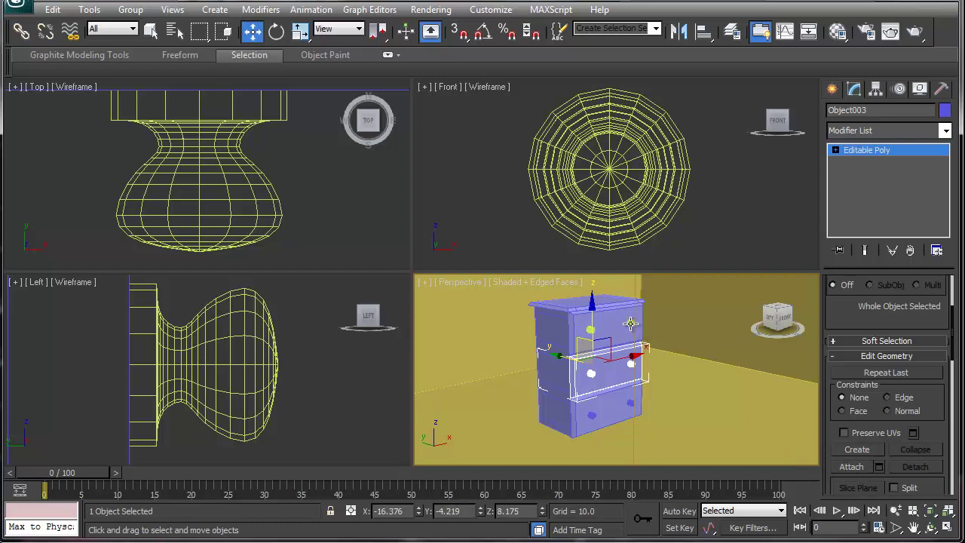
Attach the two upper knobs to the cabinet's top drawer
left_click(631, 322)
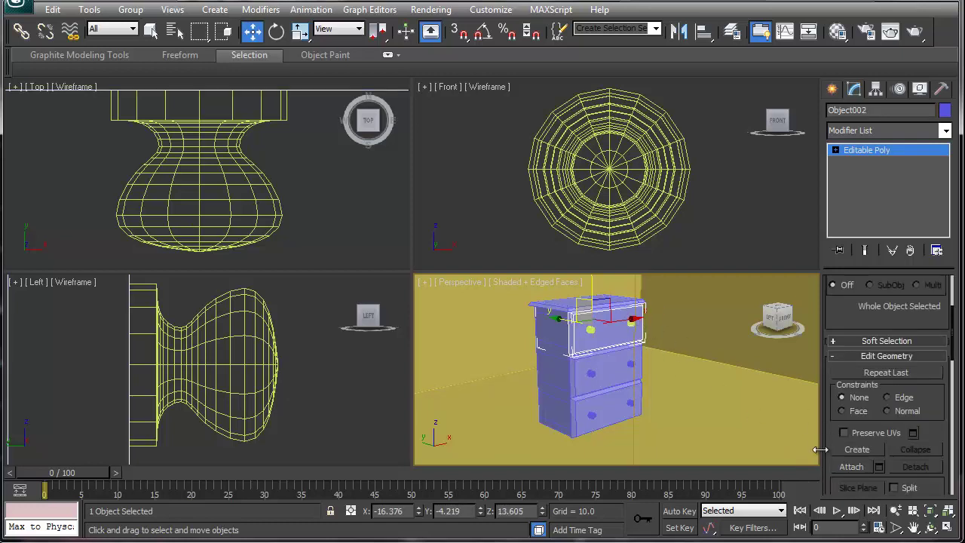
left_click(851, 467)
left_click(630, 323)
left_click(591, 329)
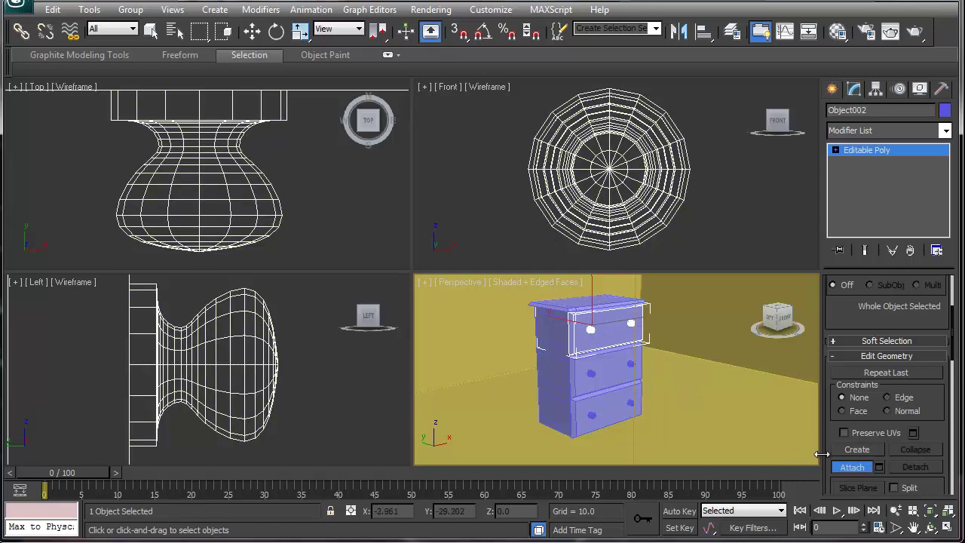
left_click(851, 467)
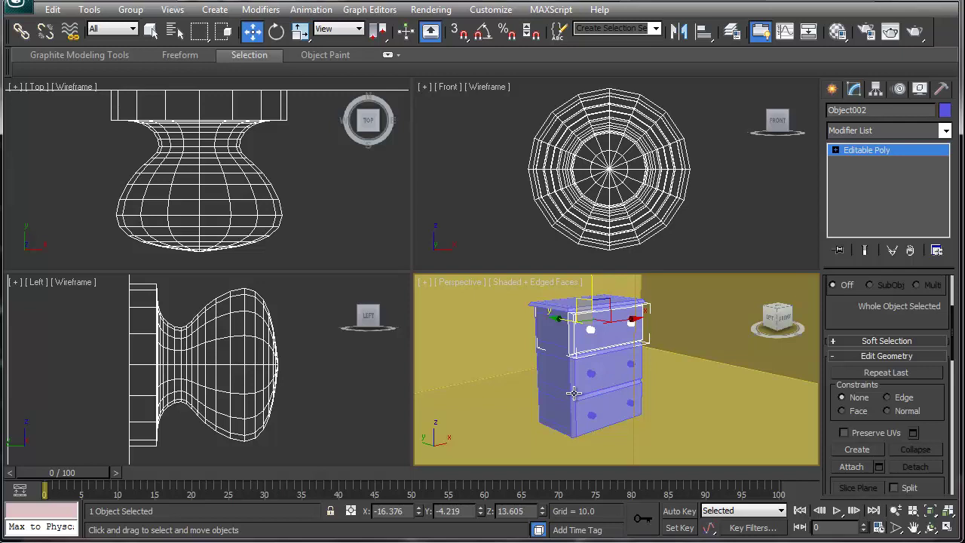
Select all three drawers and link them to the cabinet body as their parent
middle_click_drag(569, 399, 597, 415, "alt")
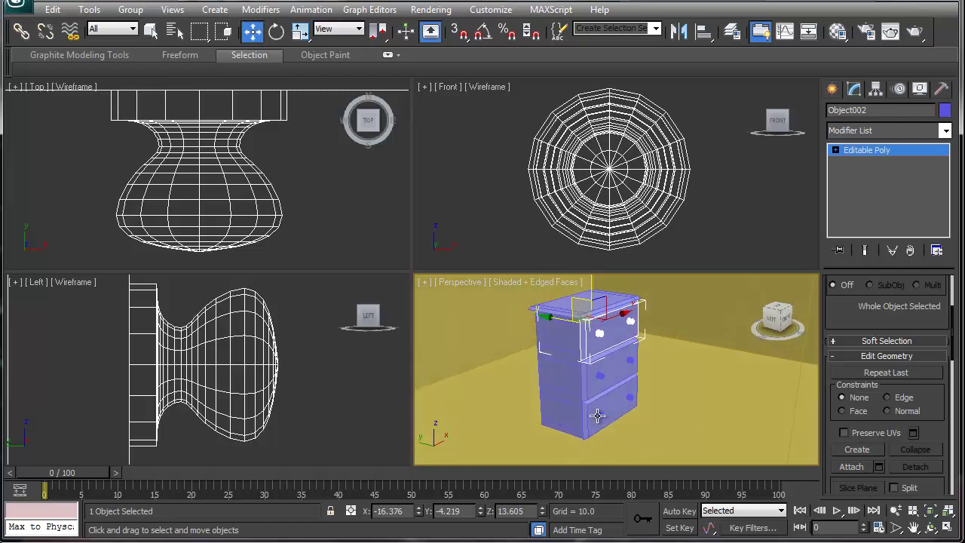
left_click(558, 308)
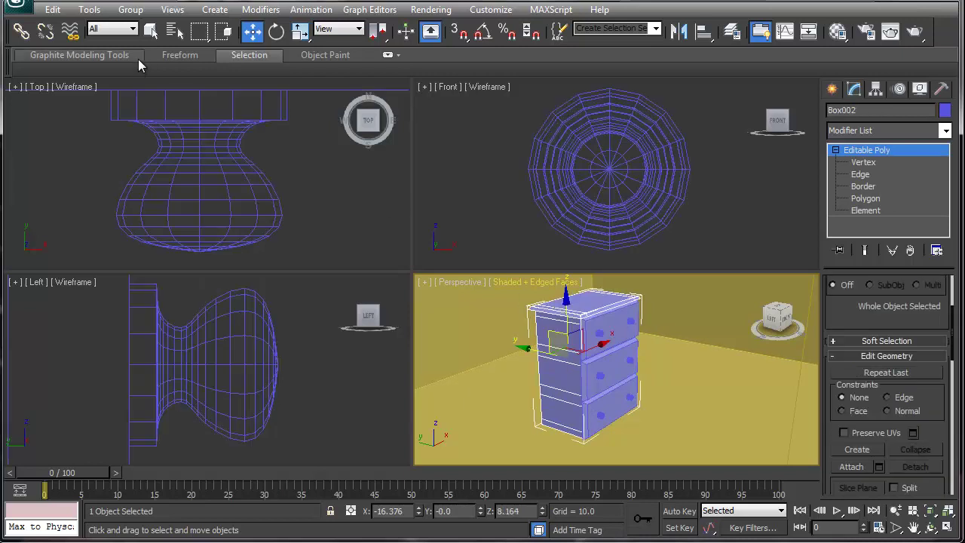
left_click(21, 31)
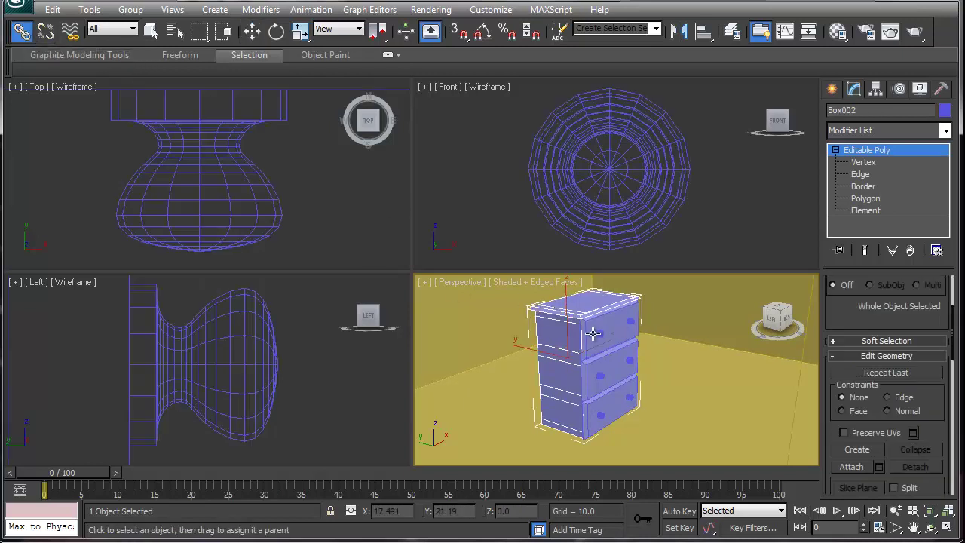
left_click(595, 334)
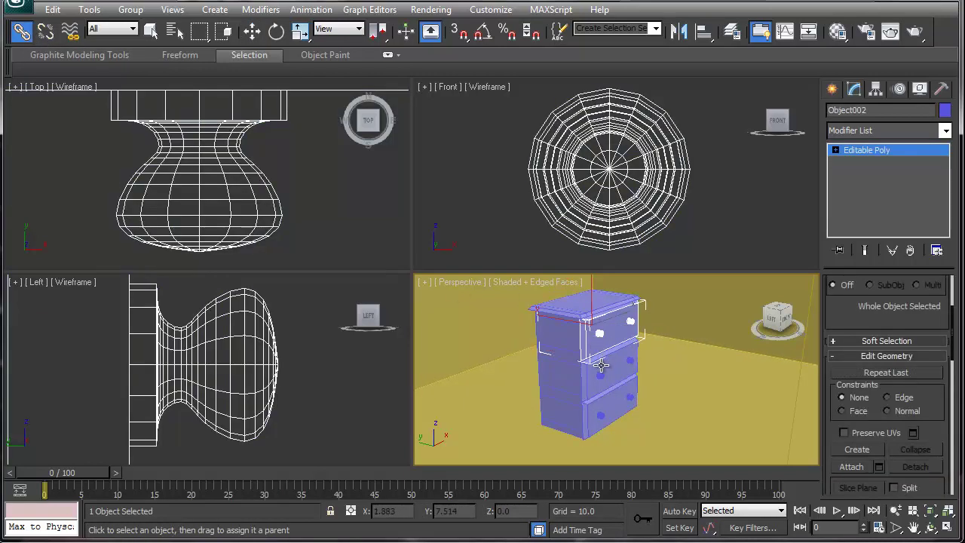
left_click(605, 411, "ctrl")
left_click(605, 411, "ctrl")
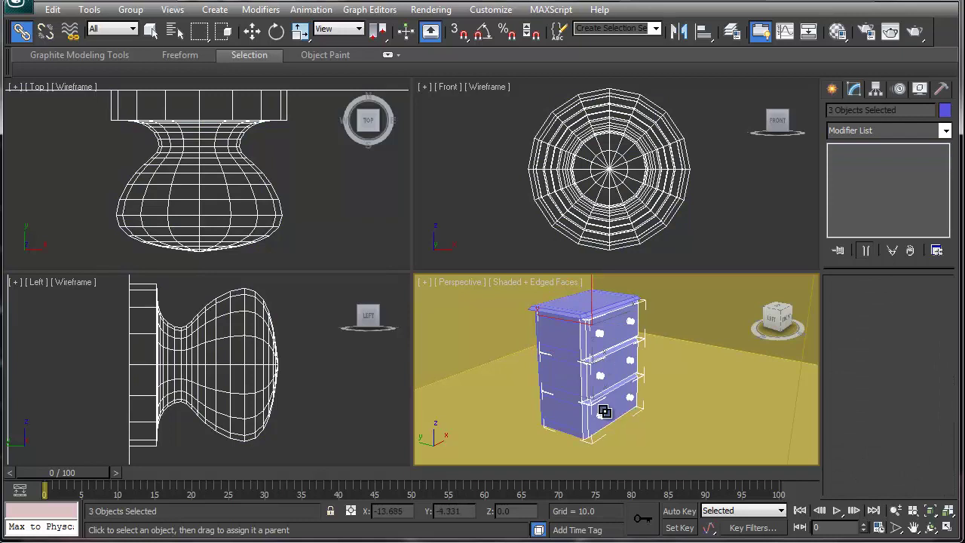
right_click(583, 368)
left_click(592, 384)
Rename the cabinet body as dresser
left_click(570, 316)
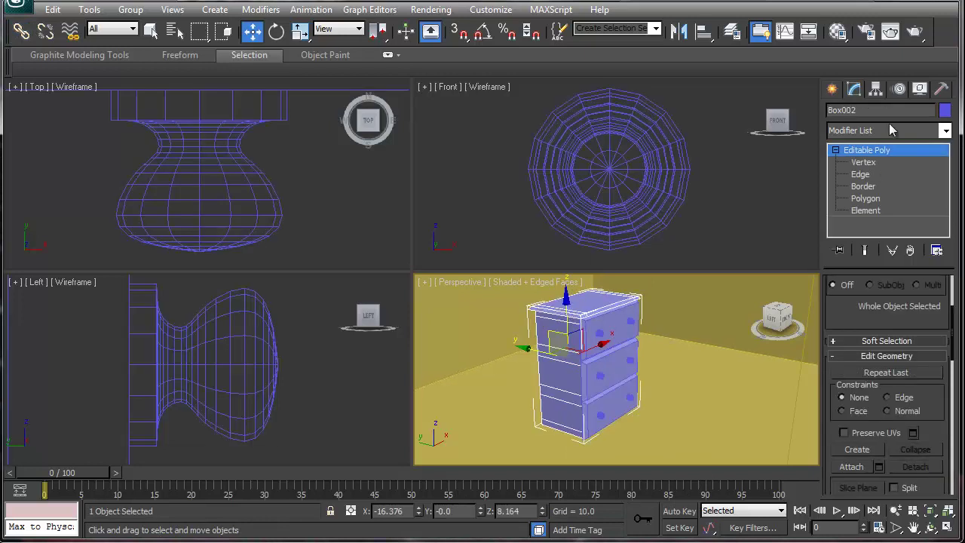
left_click(875, 103)
type("dresser")
left_click(630, 321)
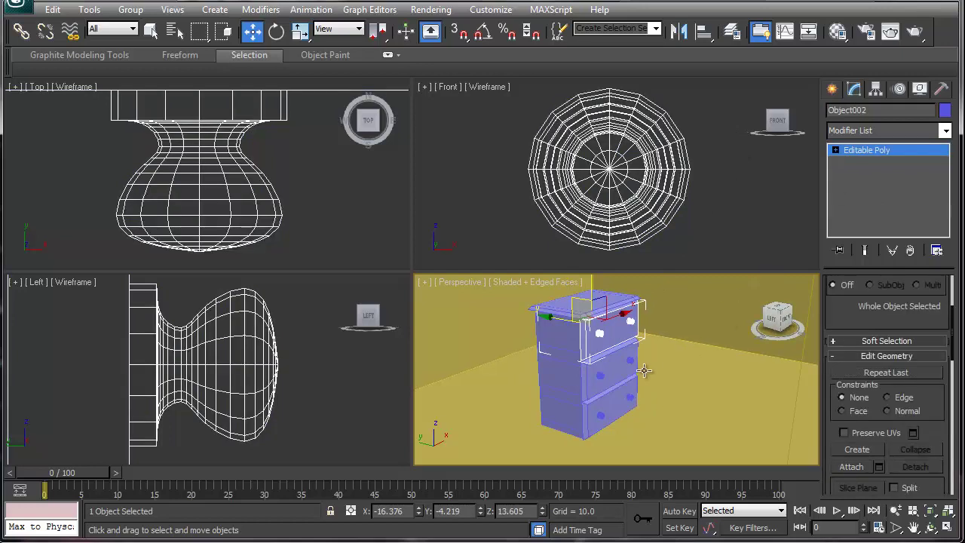
Move the dresser with its linked drawers toward the room's back corner, to about X 12.12 and Y 24.938
left_click(550, 379)
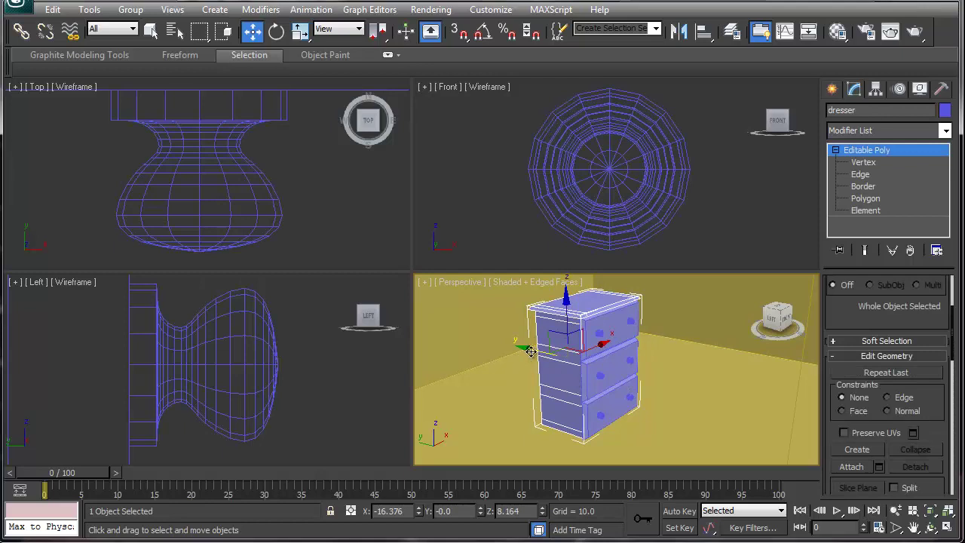
left_click_drag(534, 350, 421, 330)
key("ctrl+alt+z")
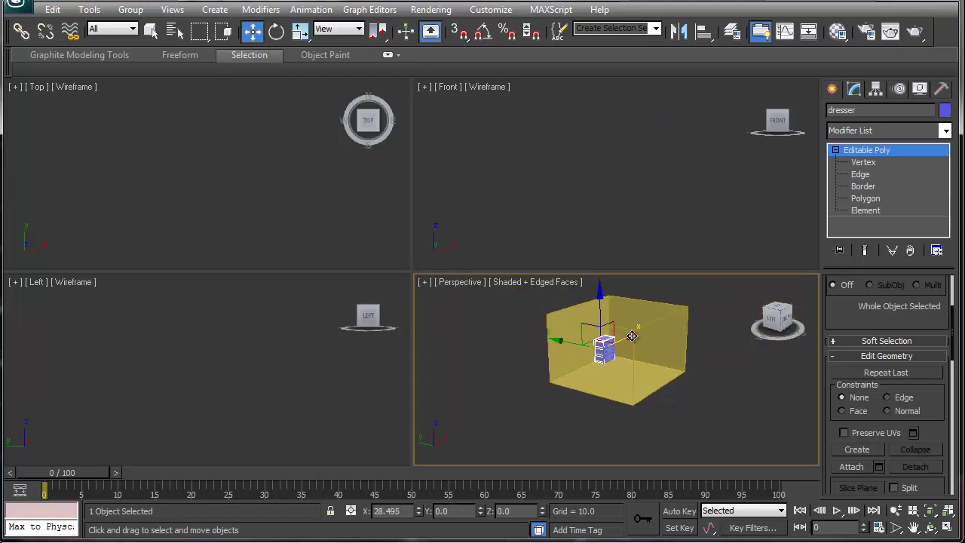
scroll(618, 347, "up", 5)
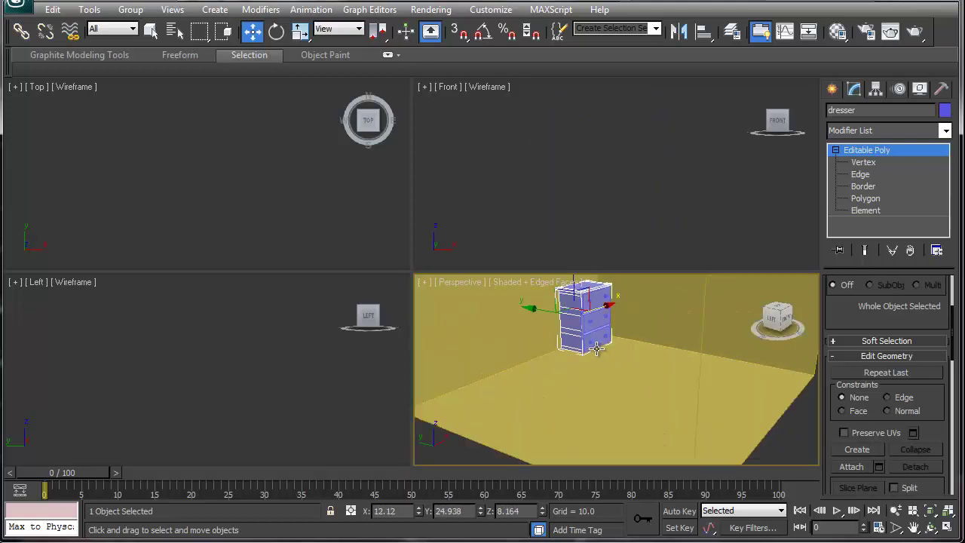
Maximize the perspective view and slide the dresser along the back wall to about X 5.255
key("alt+w")
middle_click_drag(415, 231, 410, 410, "alt")
scroll(461, 339, "up", 2)
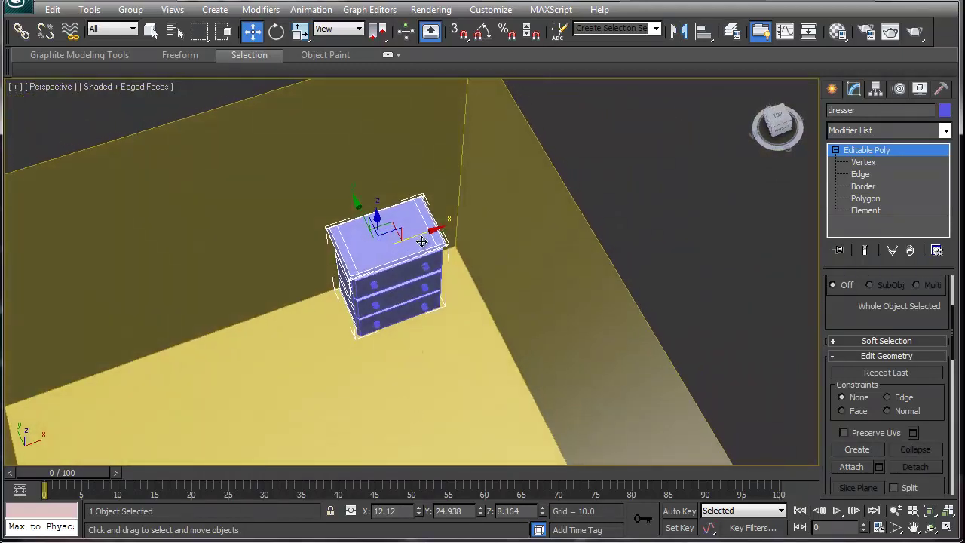
left_click_drag(421, 236, 372, 245)
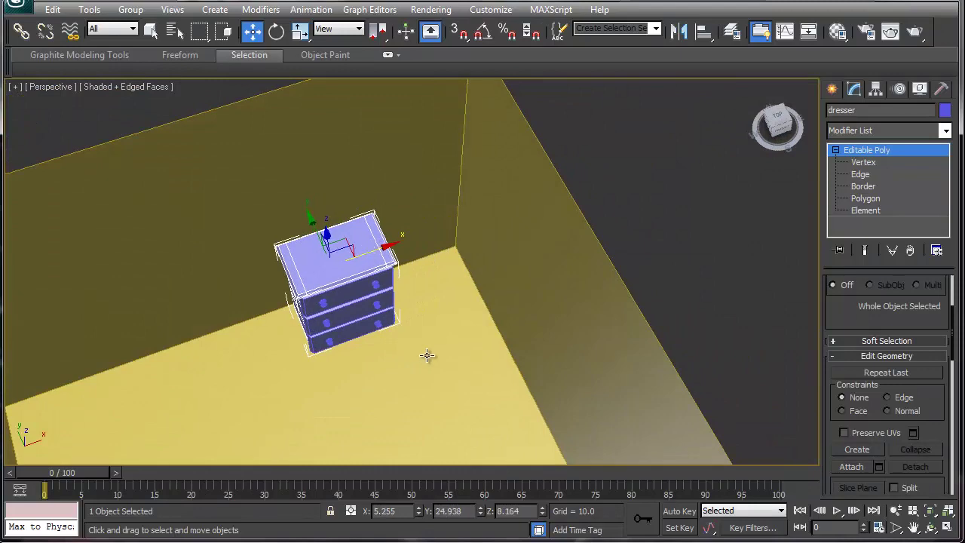
middle_click_drag(412, 344, 397, 263, "alt")
scroll(398, 263, "up", 3)
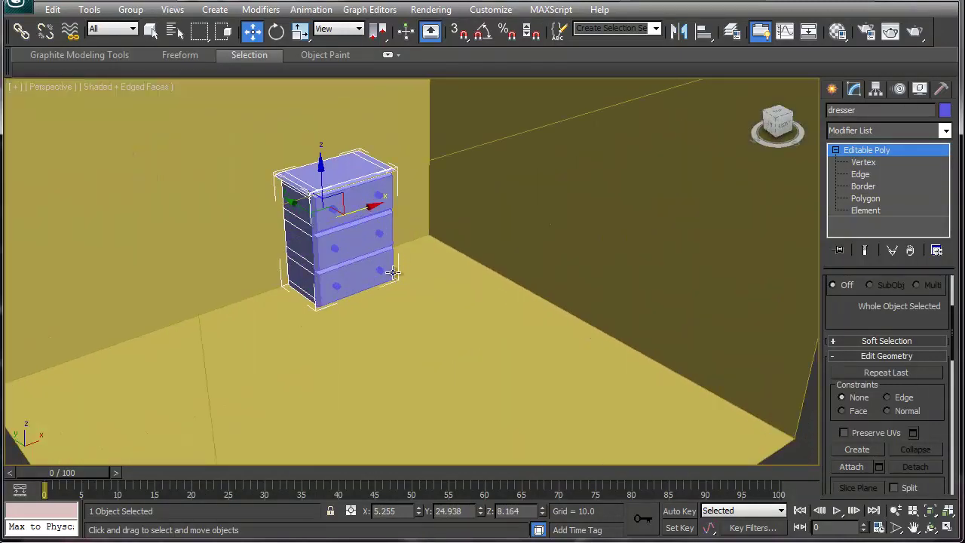
mouse_move(392, 313)
middle_mouse_down("alt")
mouse_move(412, 302)
mouse_move(393, 298)
middle_mouse_up("alt")
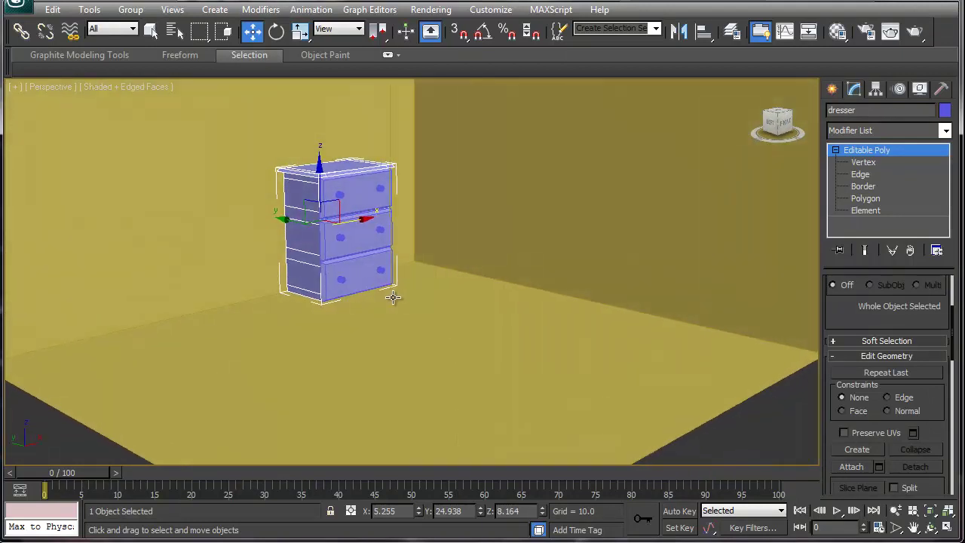